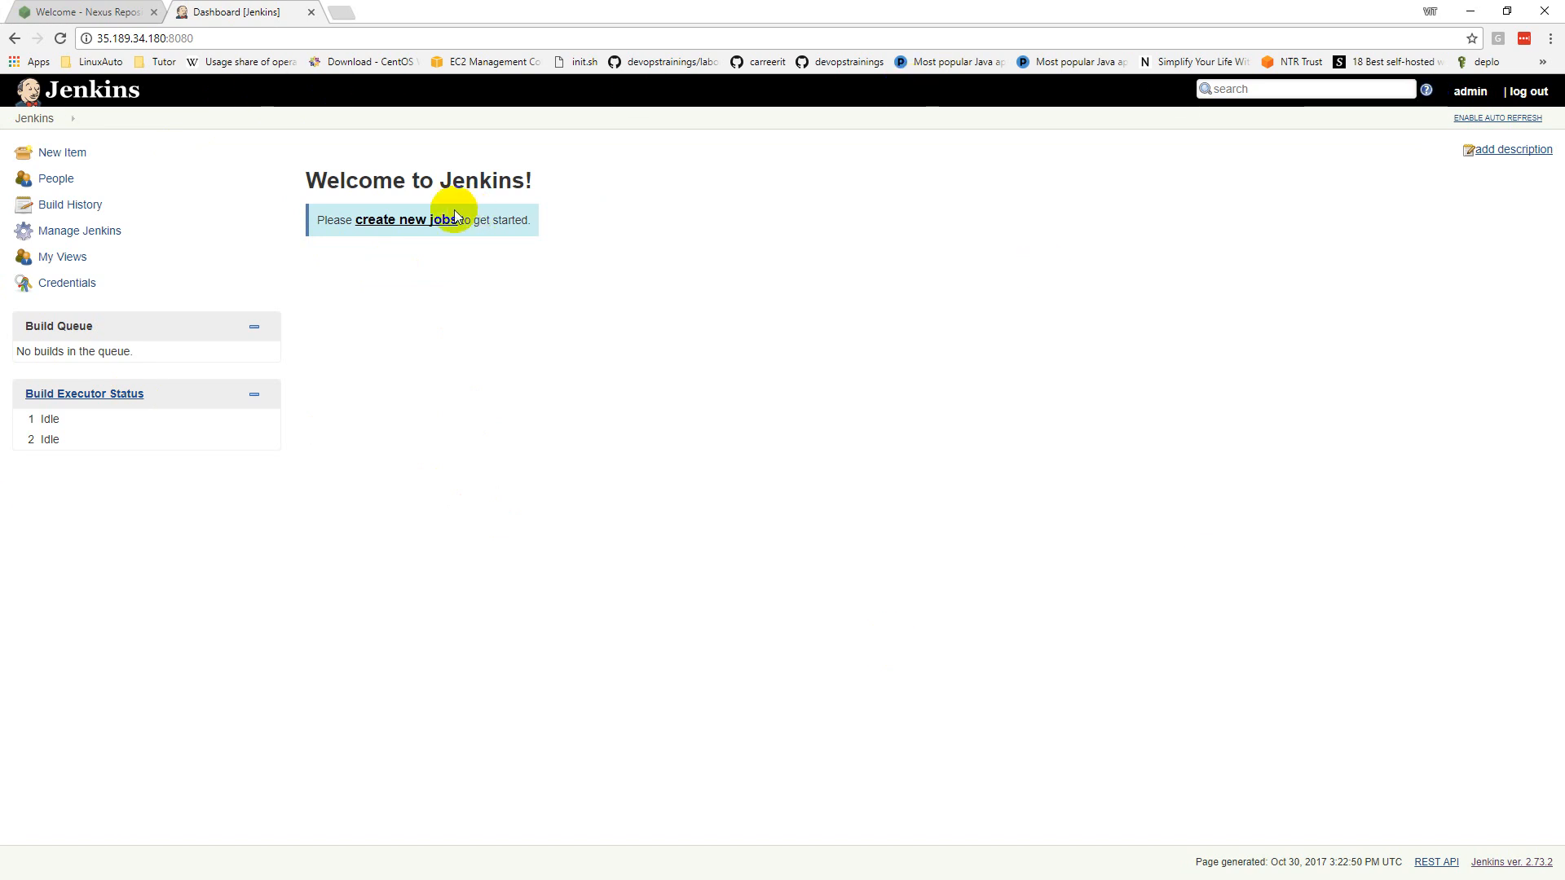
Step: Look over the Nexus welcome page, then return to Jenkins and start a New Item
click(80, 13)
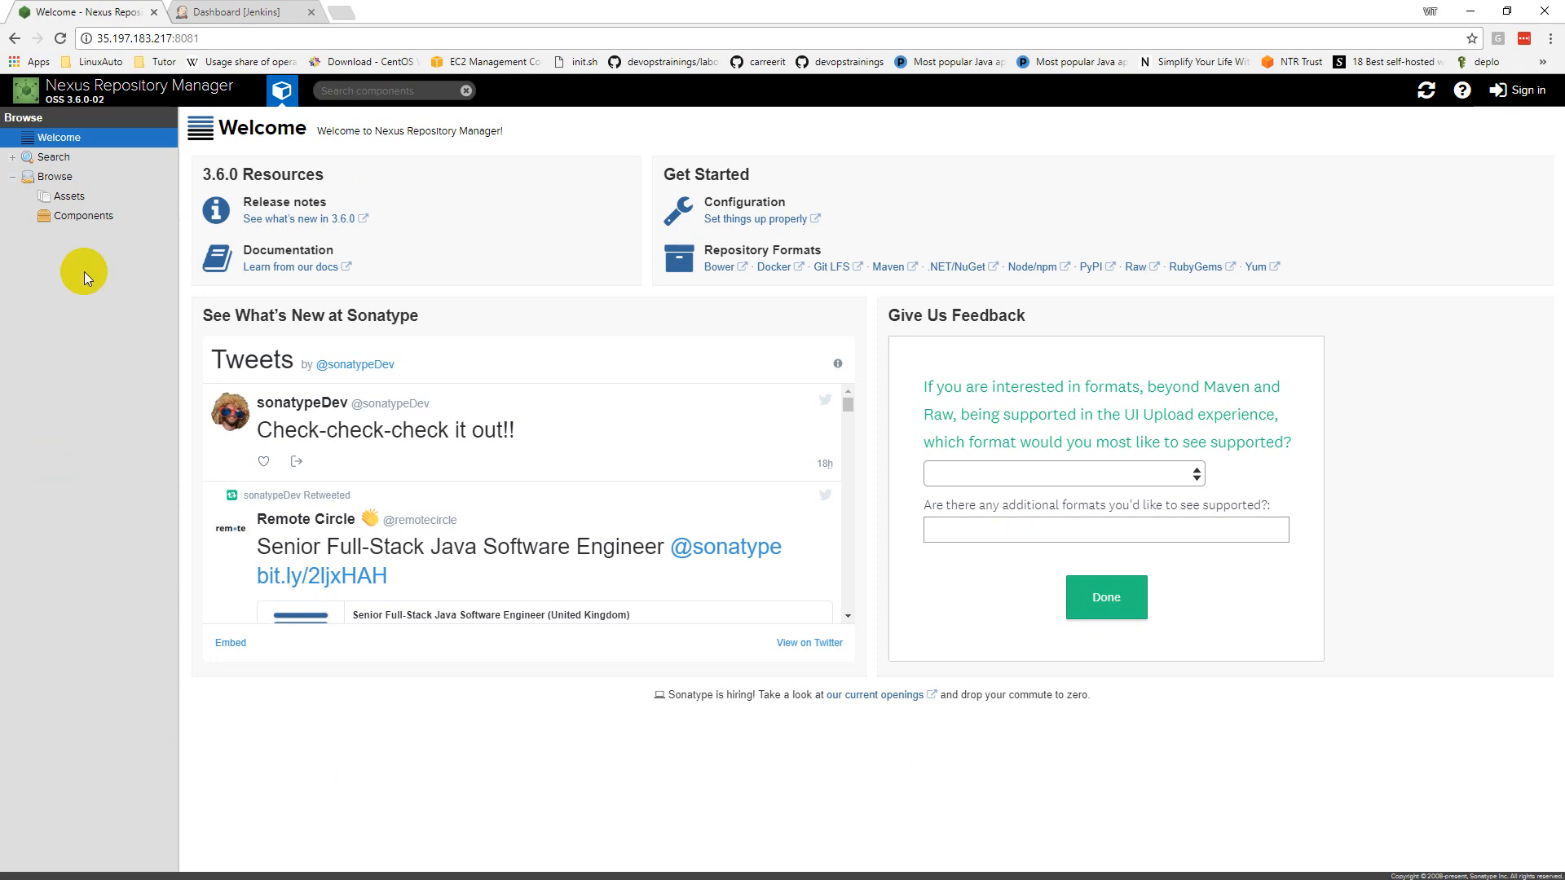
click(260, 11)
click(32, 154)
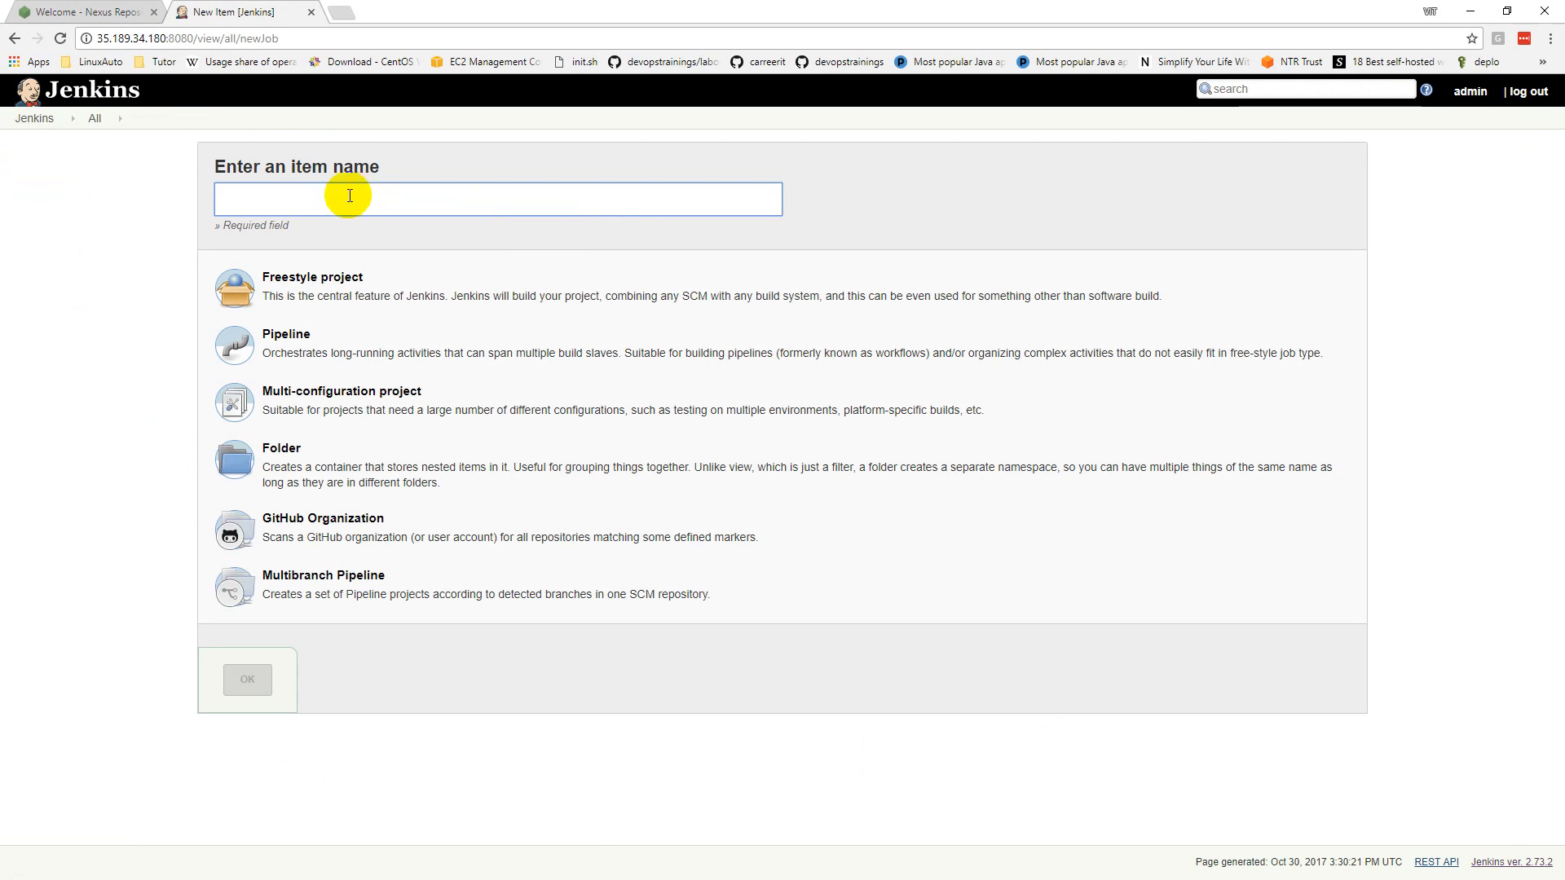
Step: Create a freestyle project named 'sample'
text(sample)
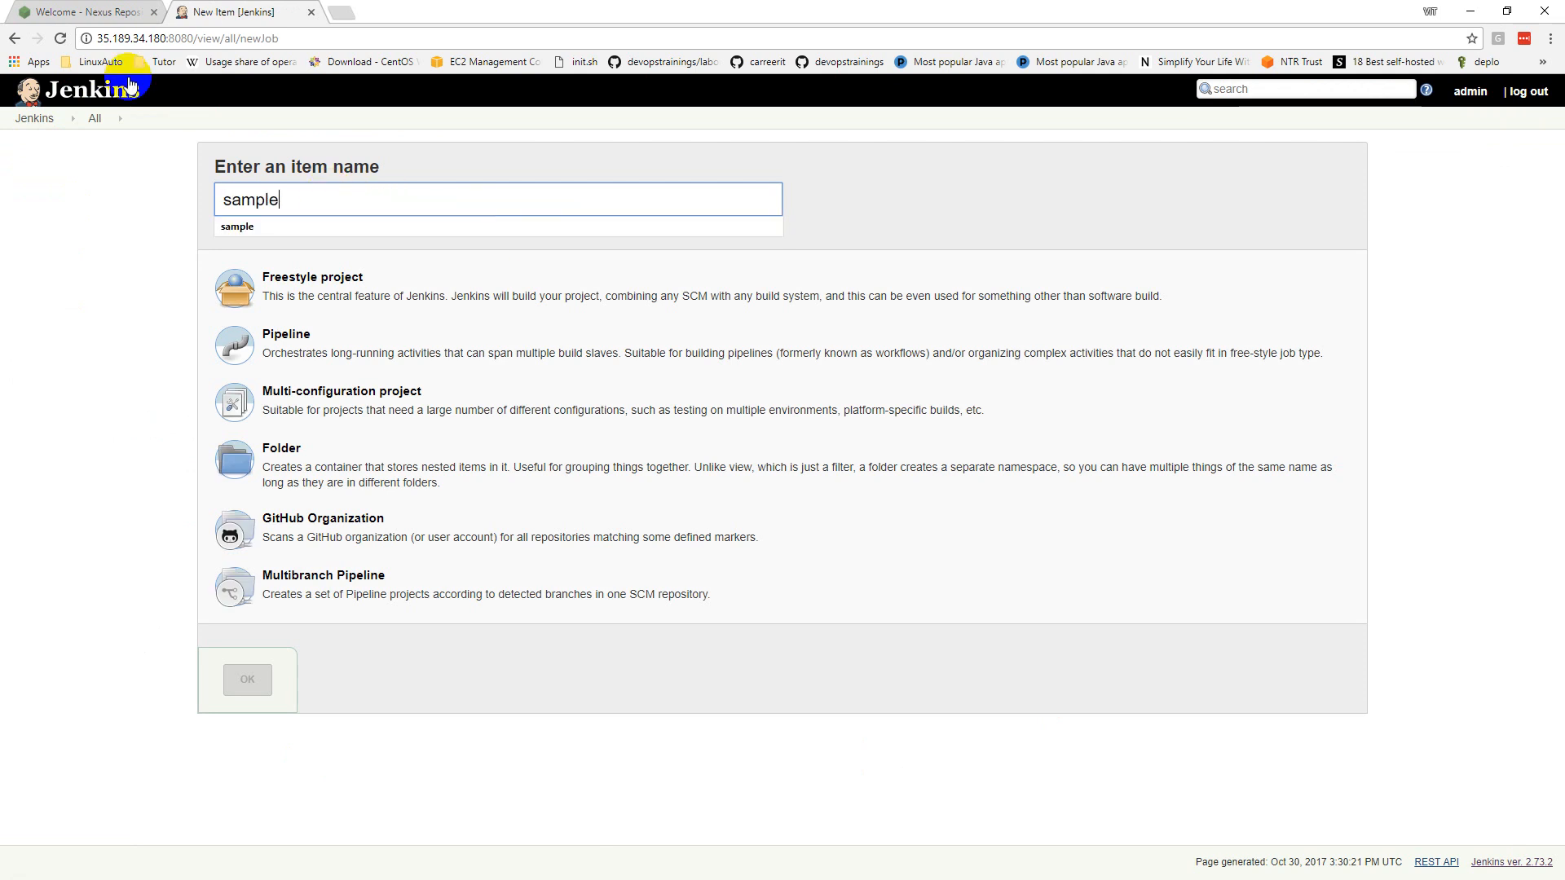
click(346, 300)
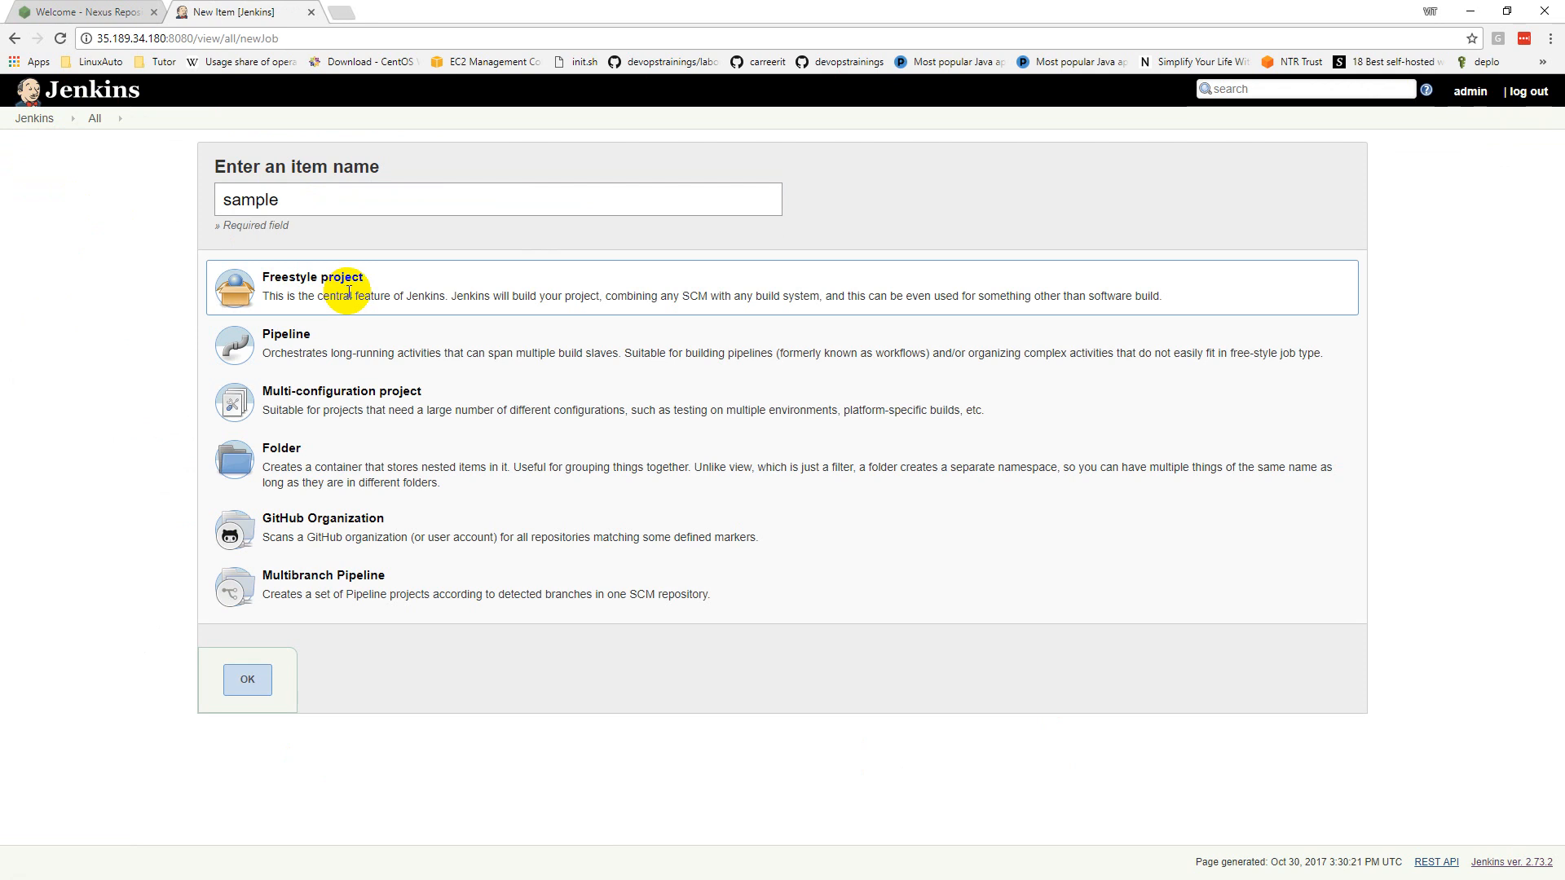
click(253, 680)
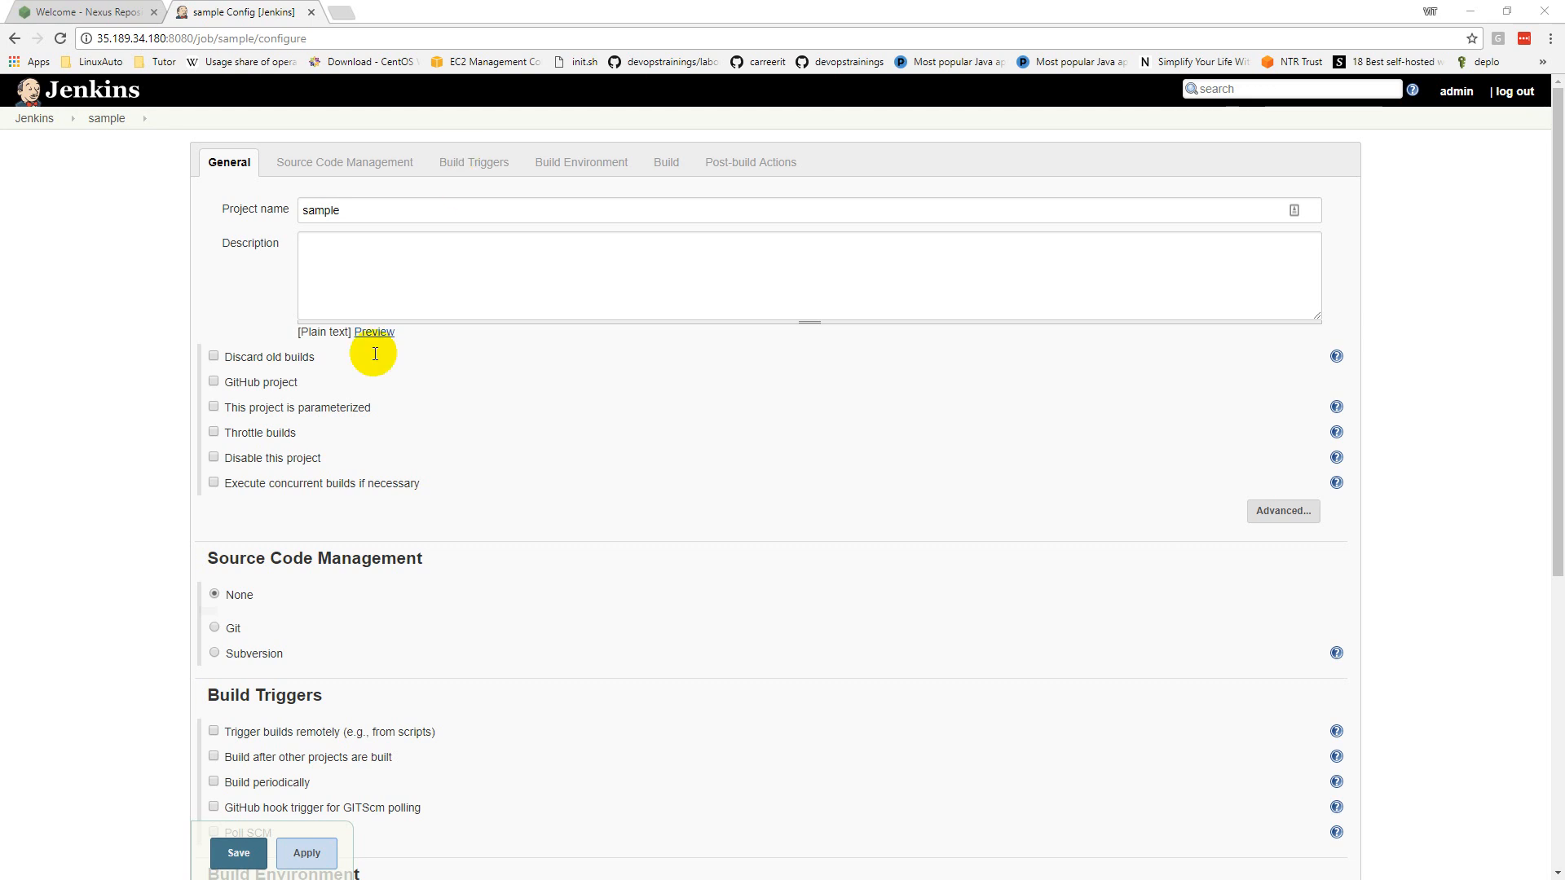
Step: Set Git source control to the pasted mavenrepo URL, which reports a connection error
scroll(262, 542, down, 3)
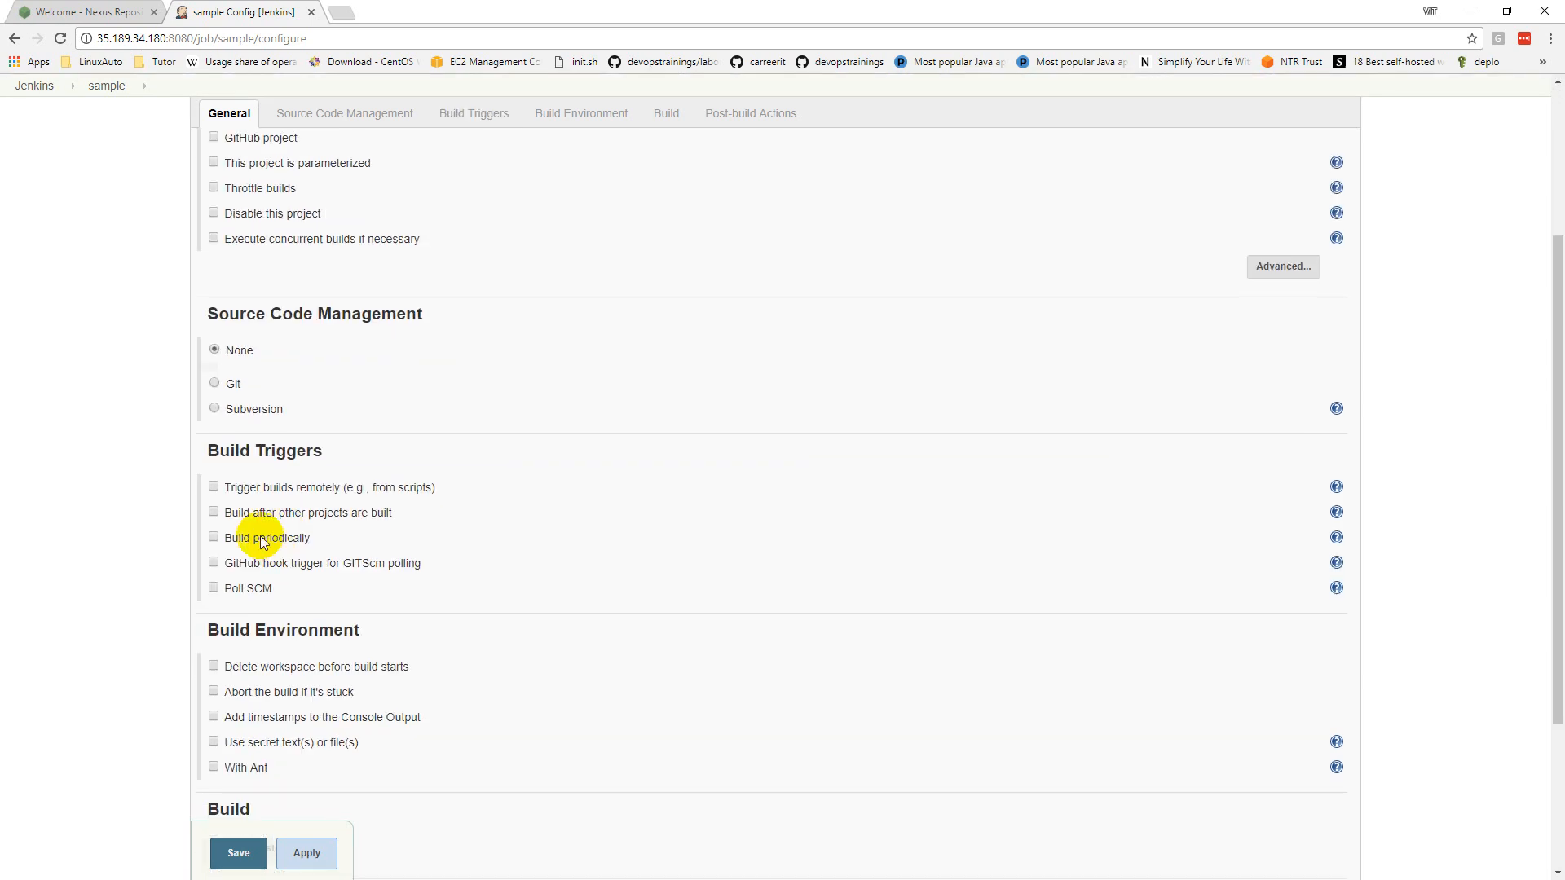
click(238, 389)
click(600, 433)
text(https://github.com/carreerit/mavenrepo)
key(Tab)
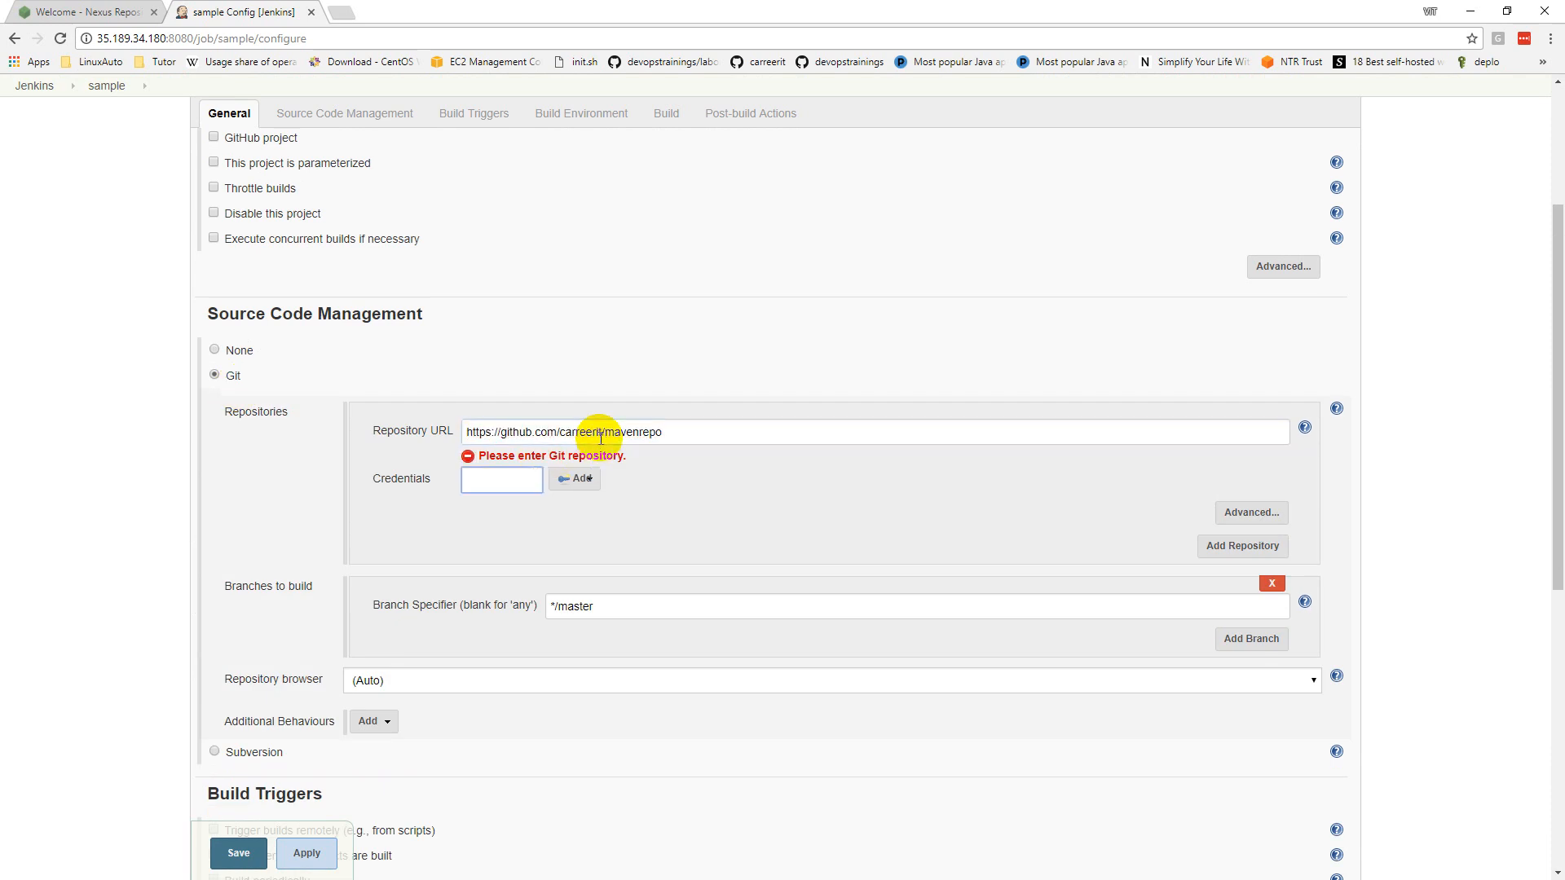
drag(834, 451, 1172, 463)
click(1172, 463)
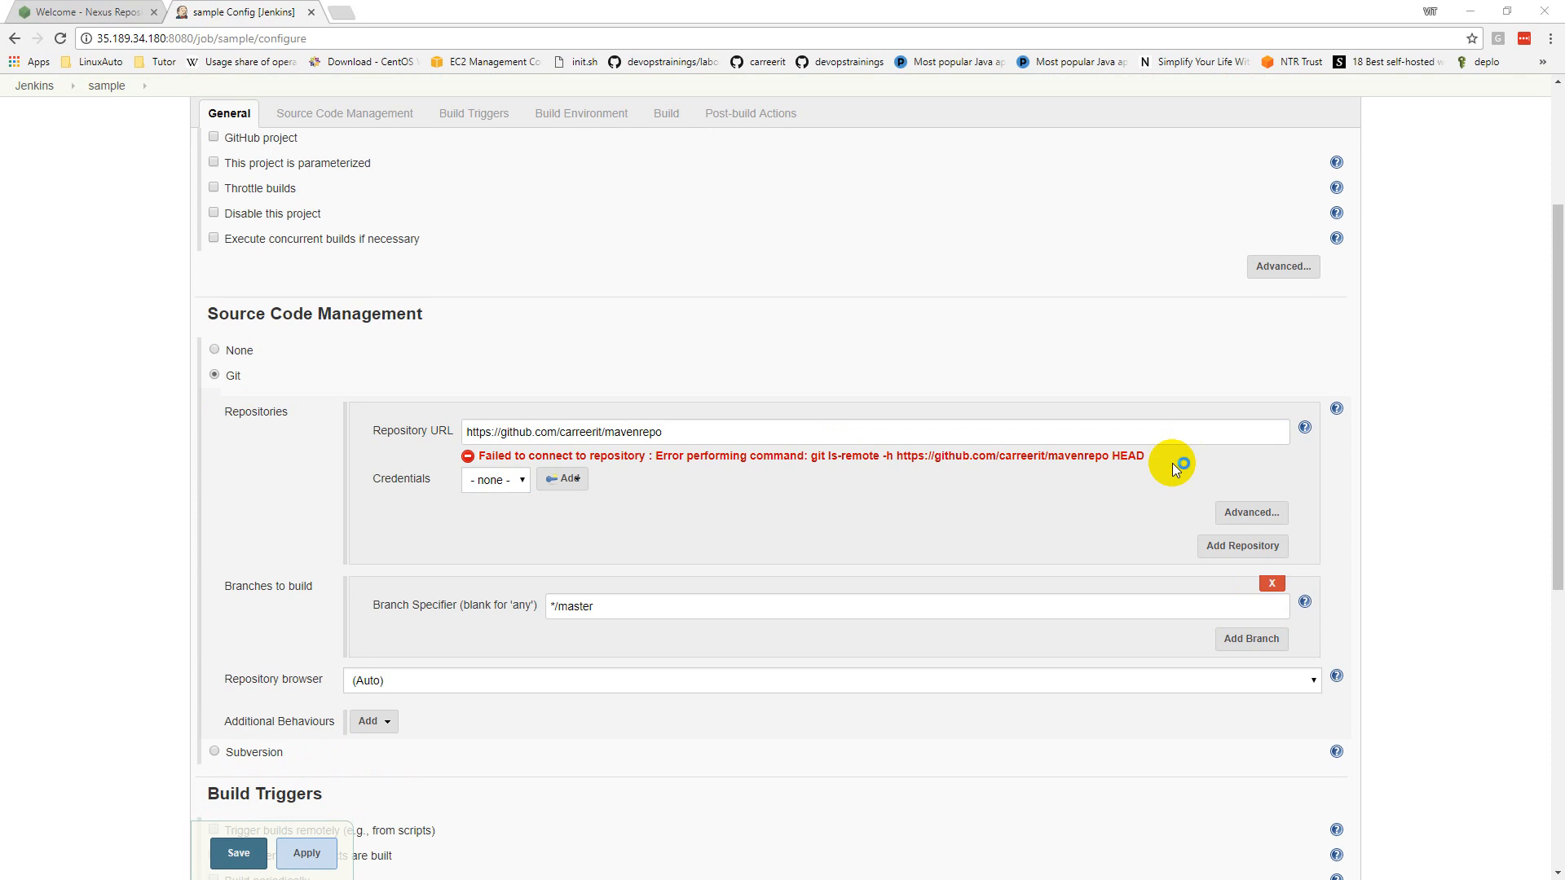
key(alt+Tab)
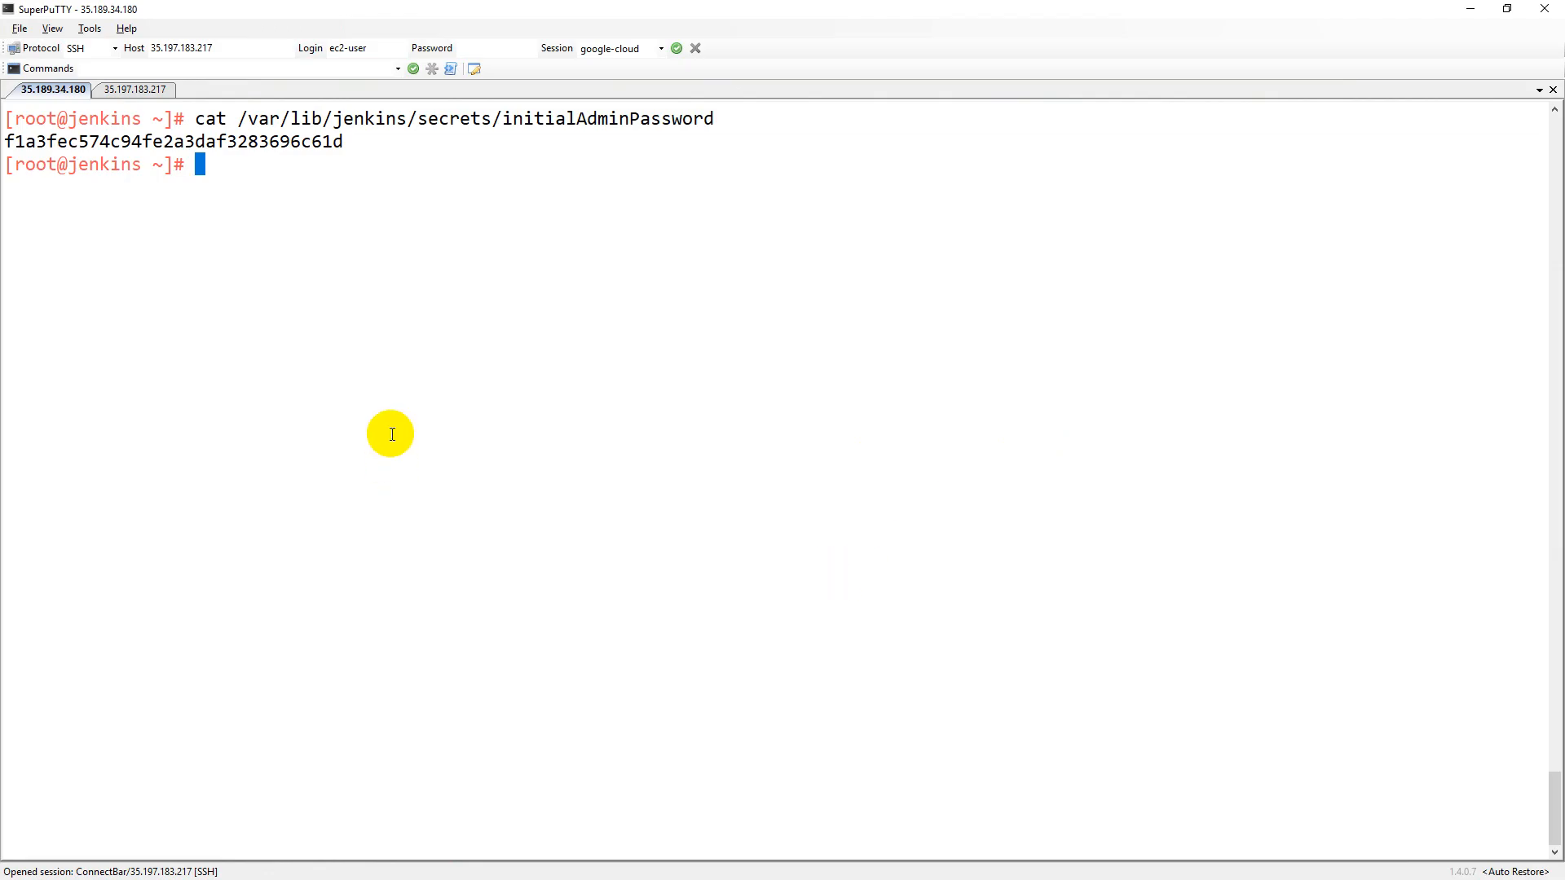
Step: Install Git and Maven on the Jenkins server with 'yum install git maven -y'
key(ctrl+l)
text(yum install git maven -y)
key(Return)
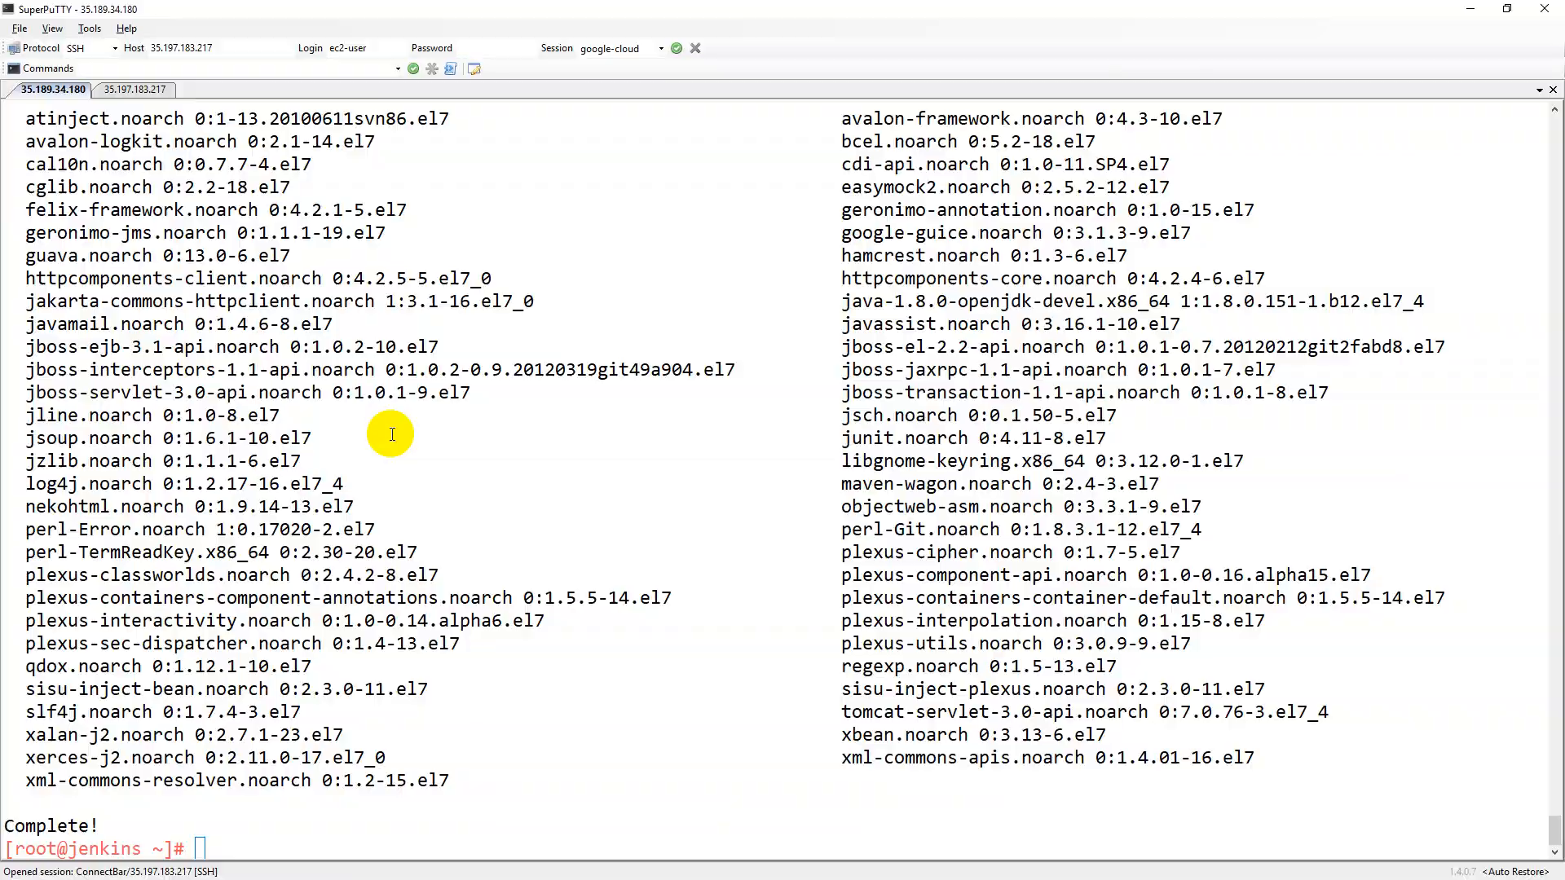
key(alt+Tab)
click(709, 425)
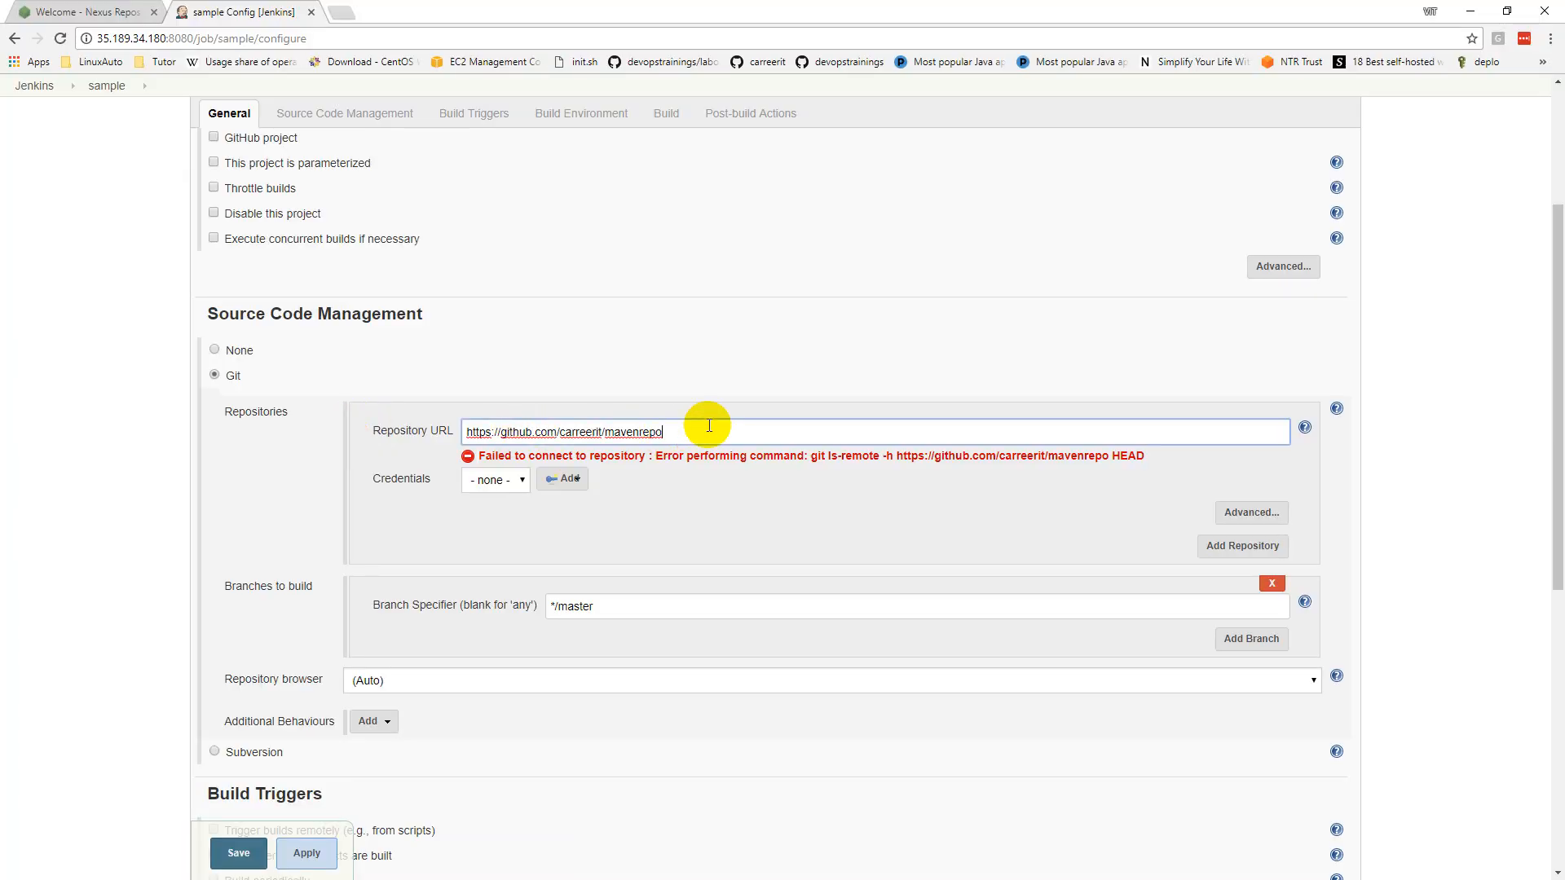
Step: Add an Invoke top-level Maven targets step with goals 'clean compile package' and save
scroll(422, 796, down, 1)
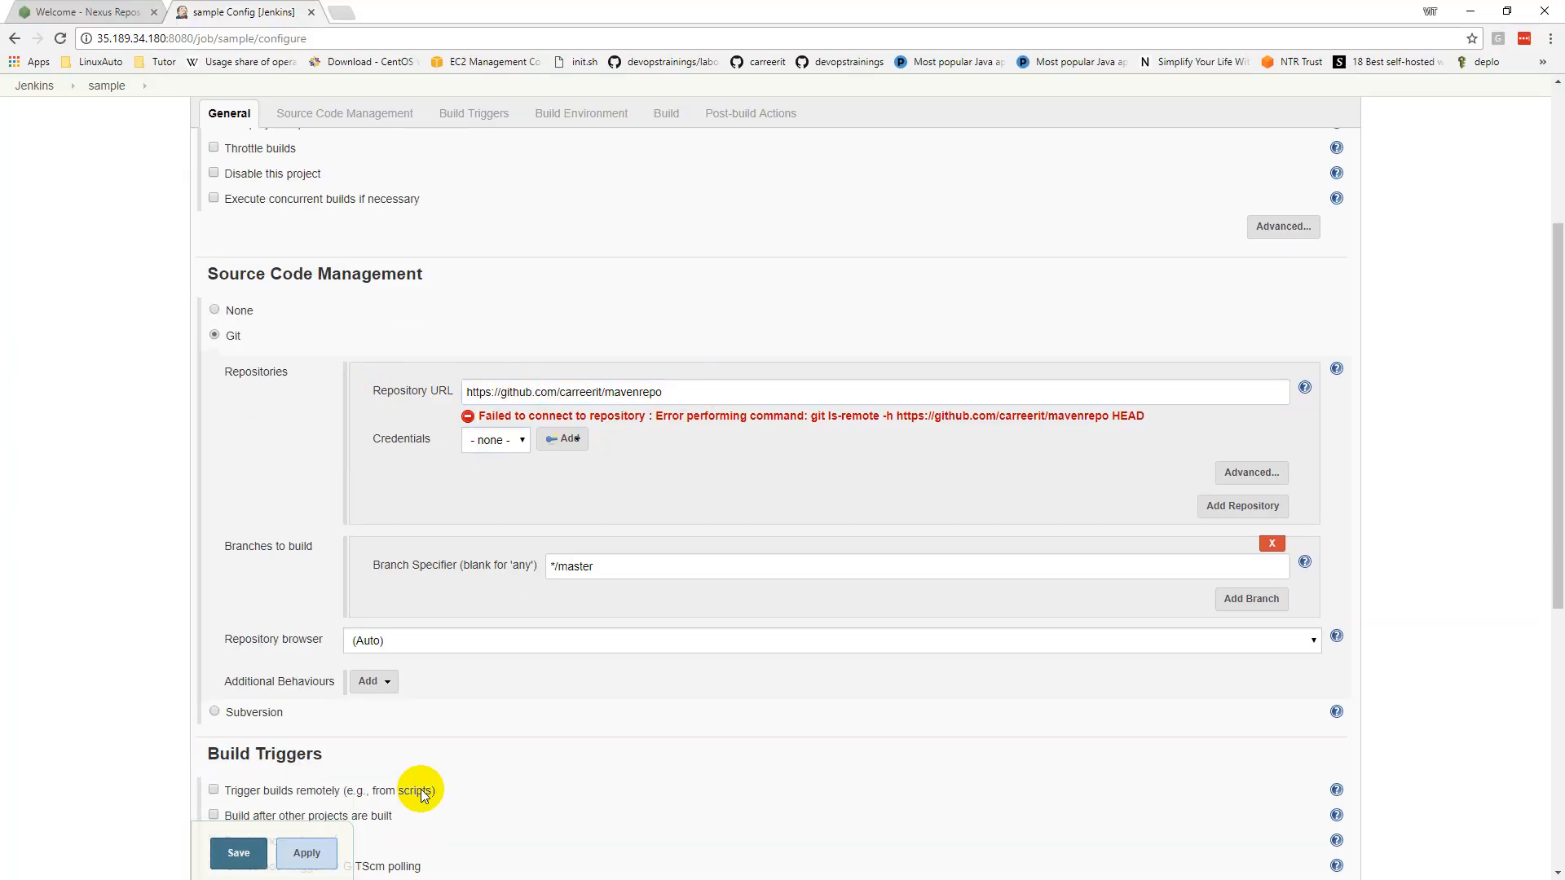
scroll(422, 797, down, 1)
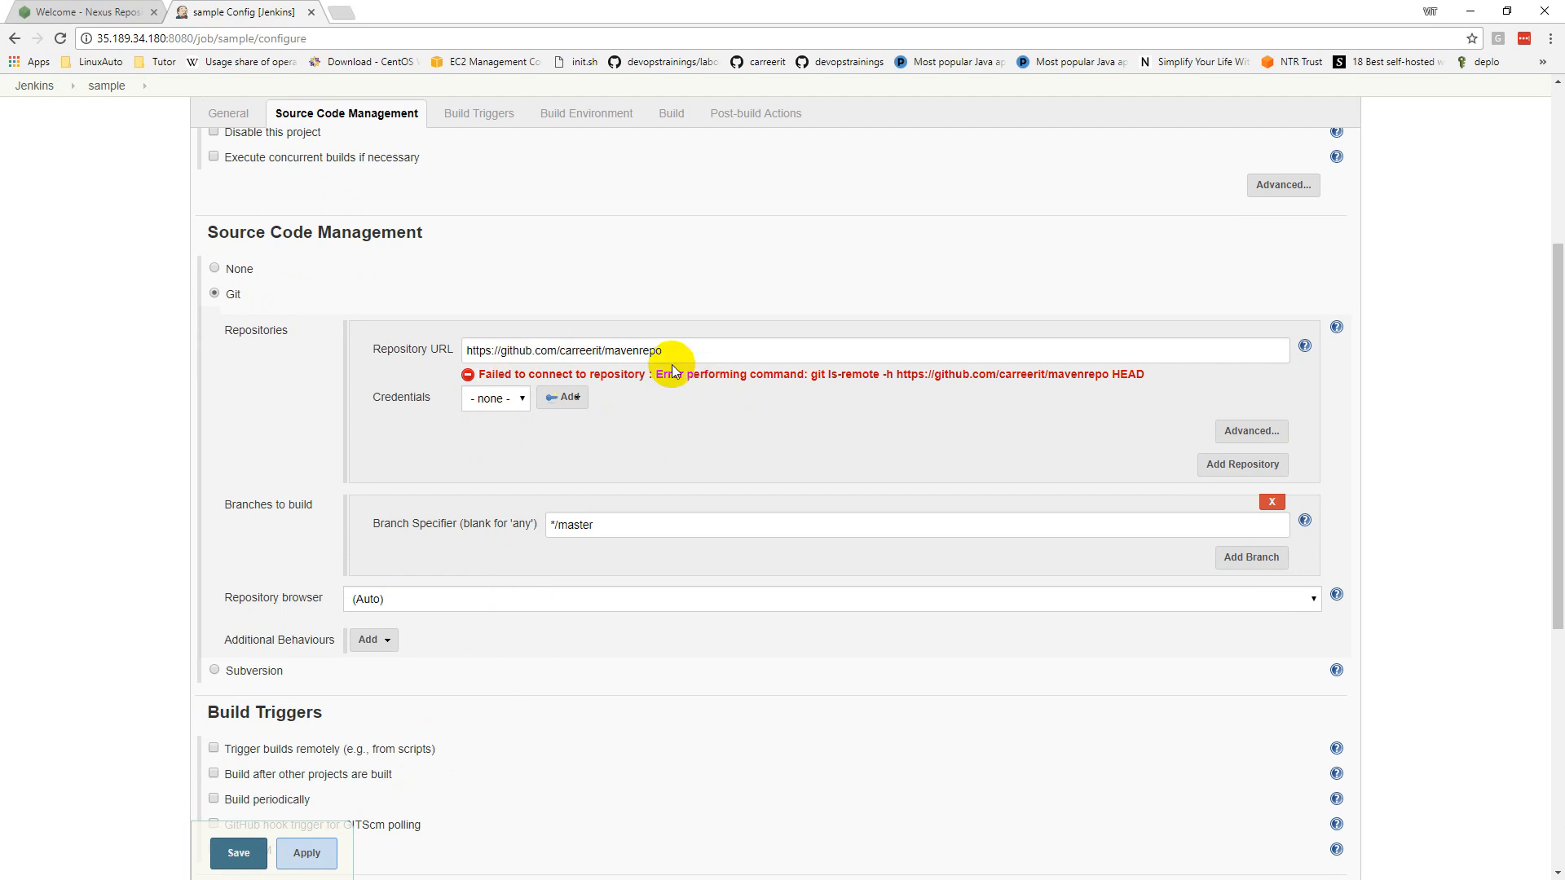
scroll(636, 440, down, 5)
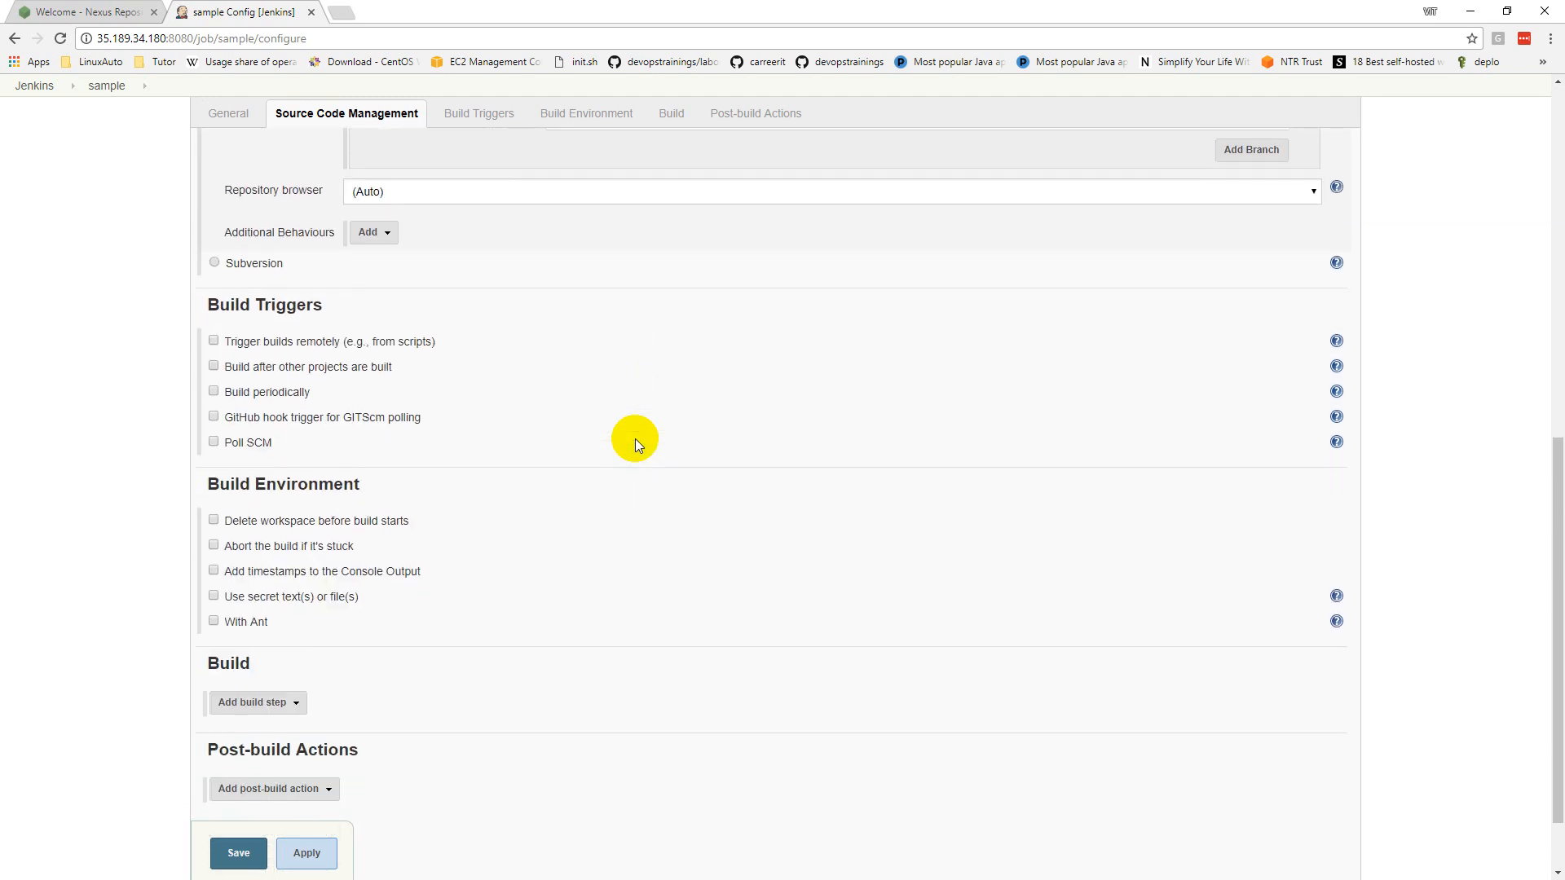
scroll(634, 440, down, 1)
click(285, 611)
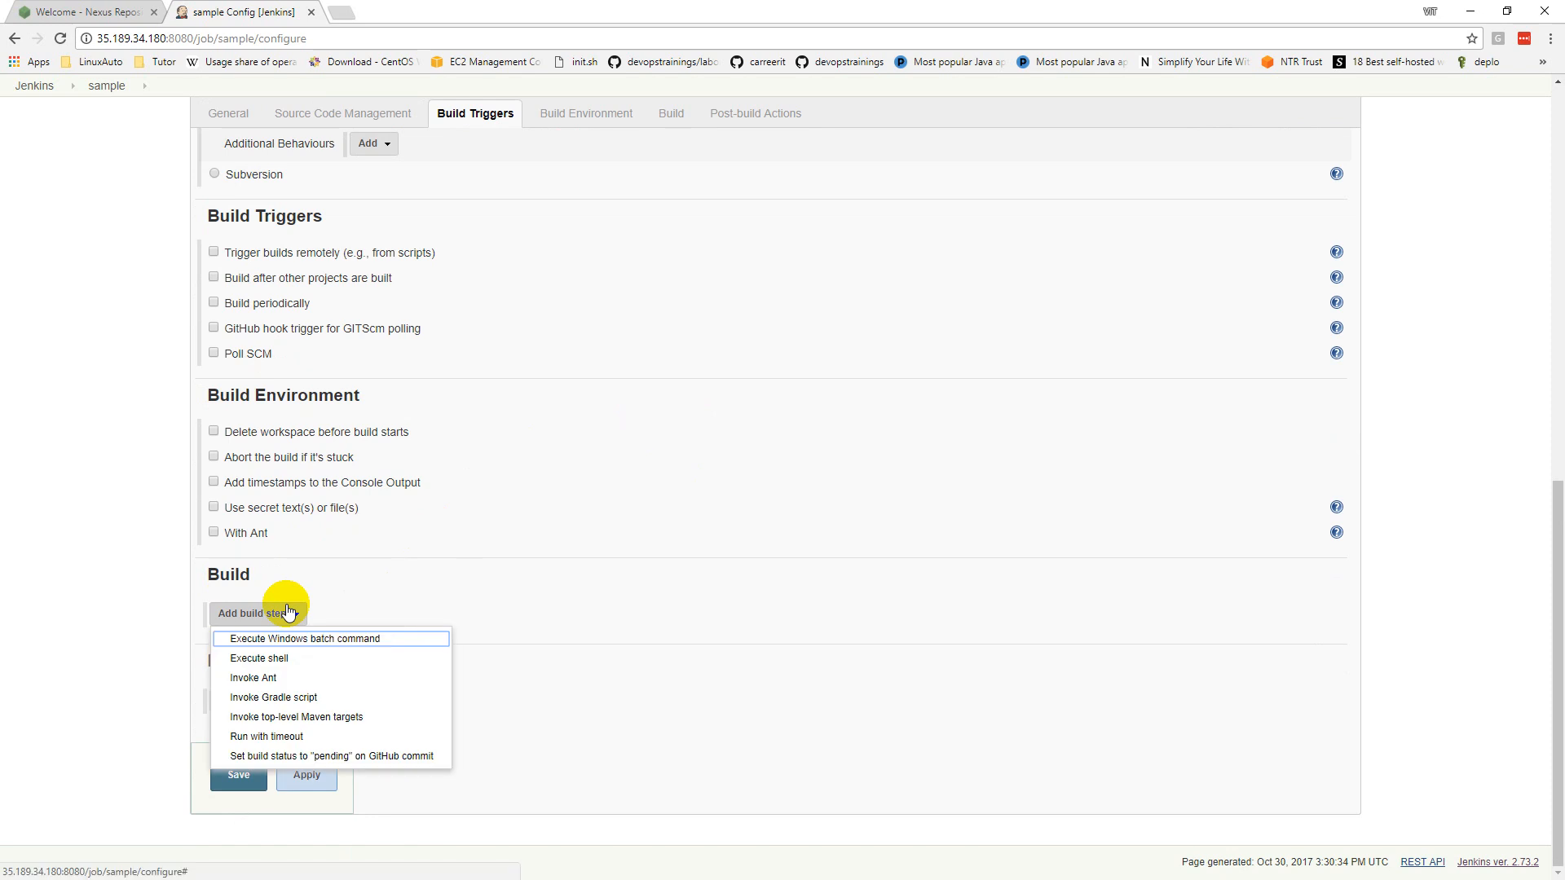
click(465, 717)
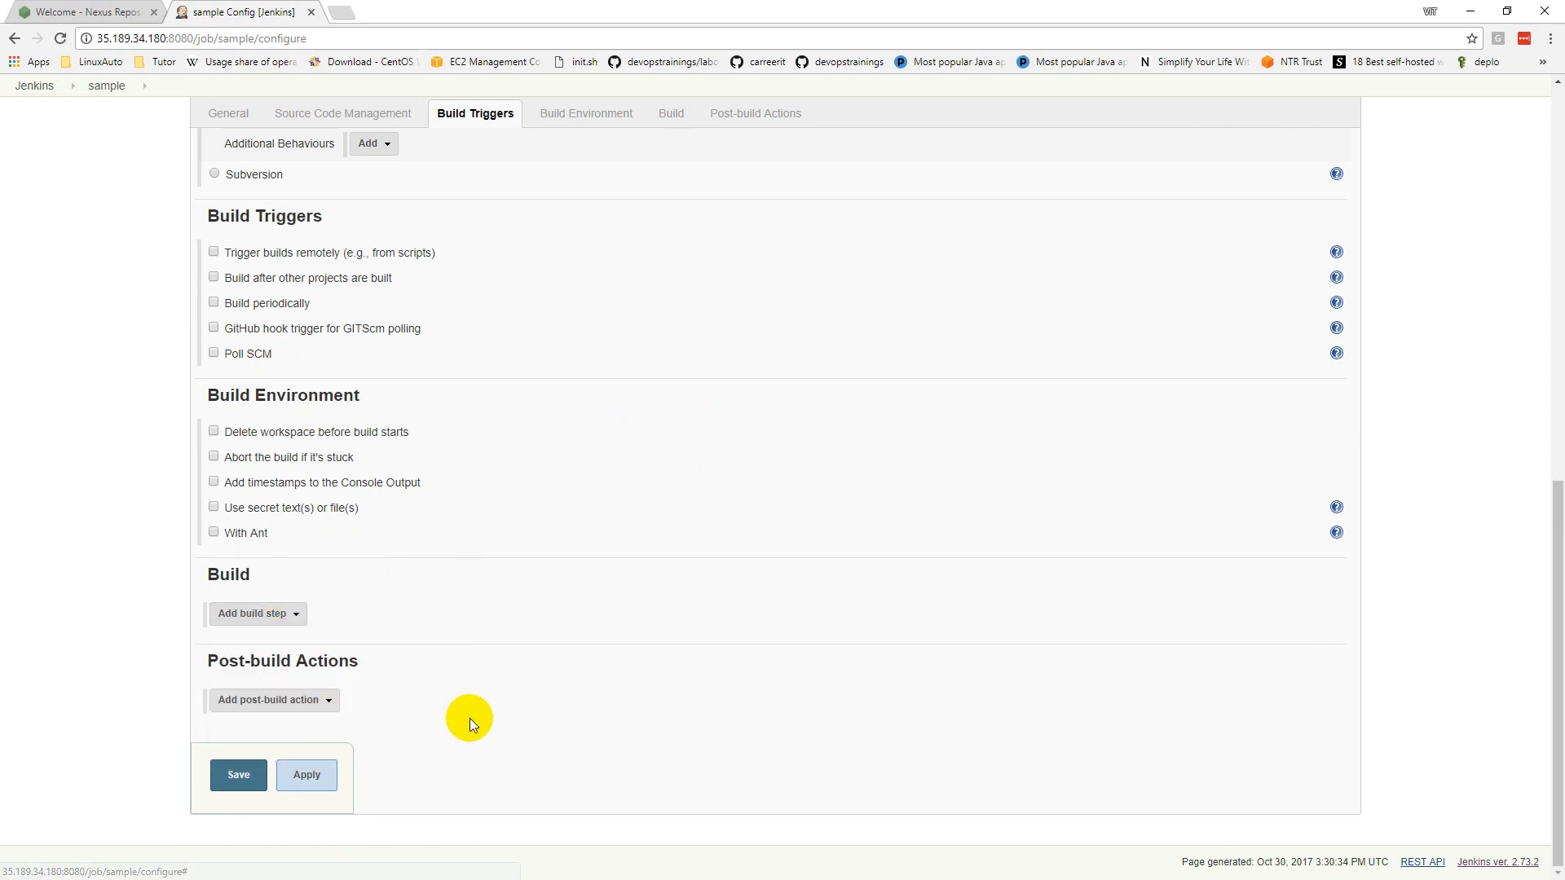
click(370, 654)
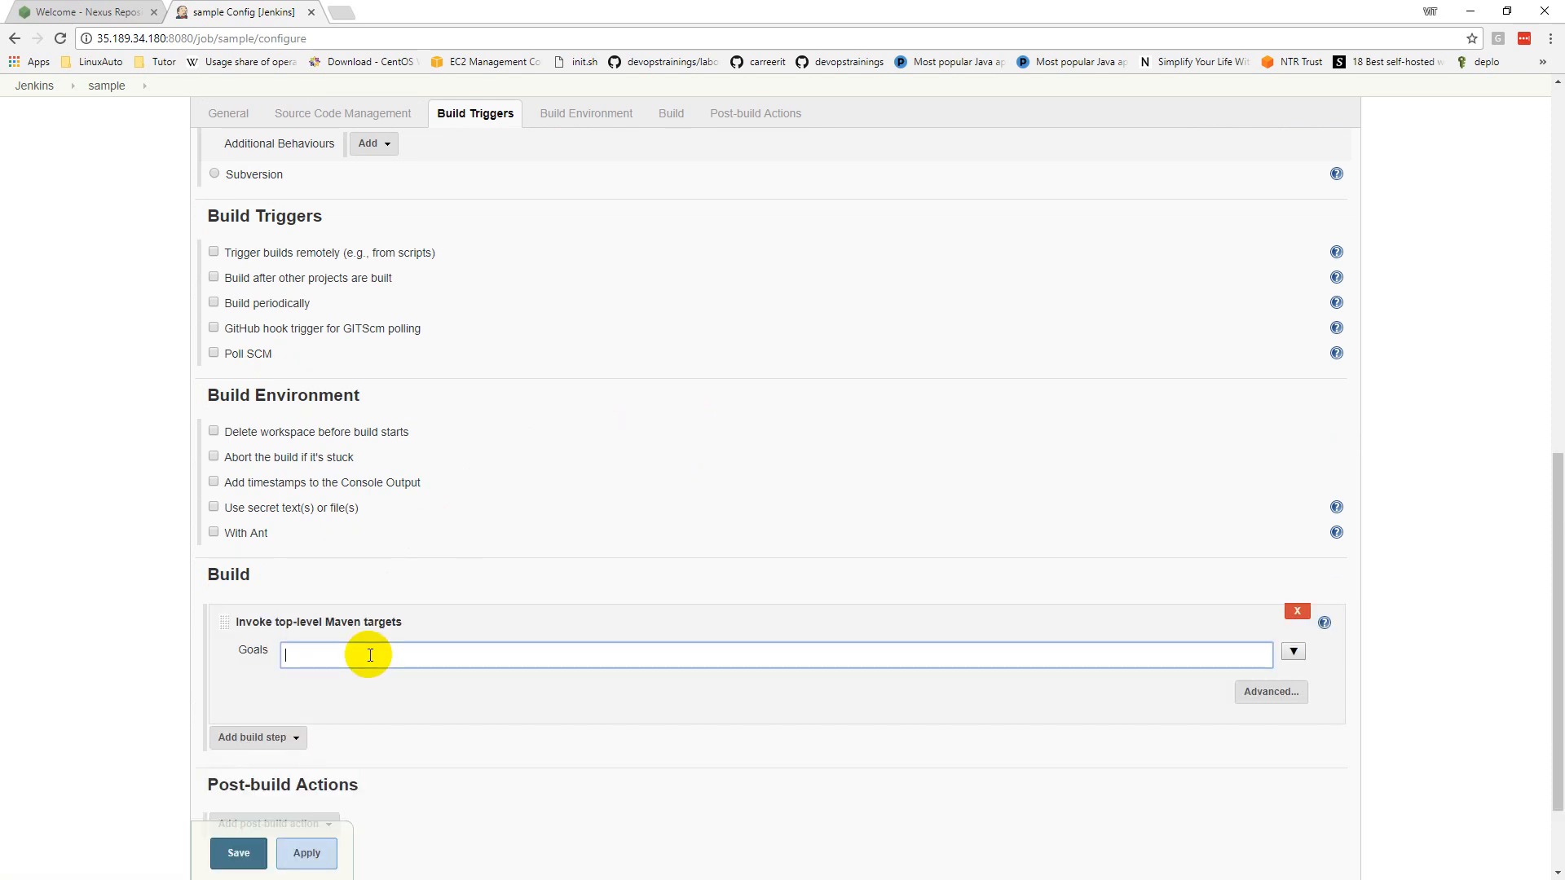
text(comp)
text(clean)
scroll(415, 656, down, 3)
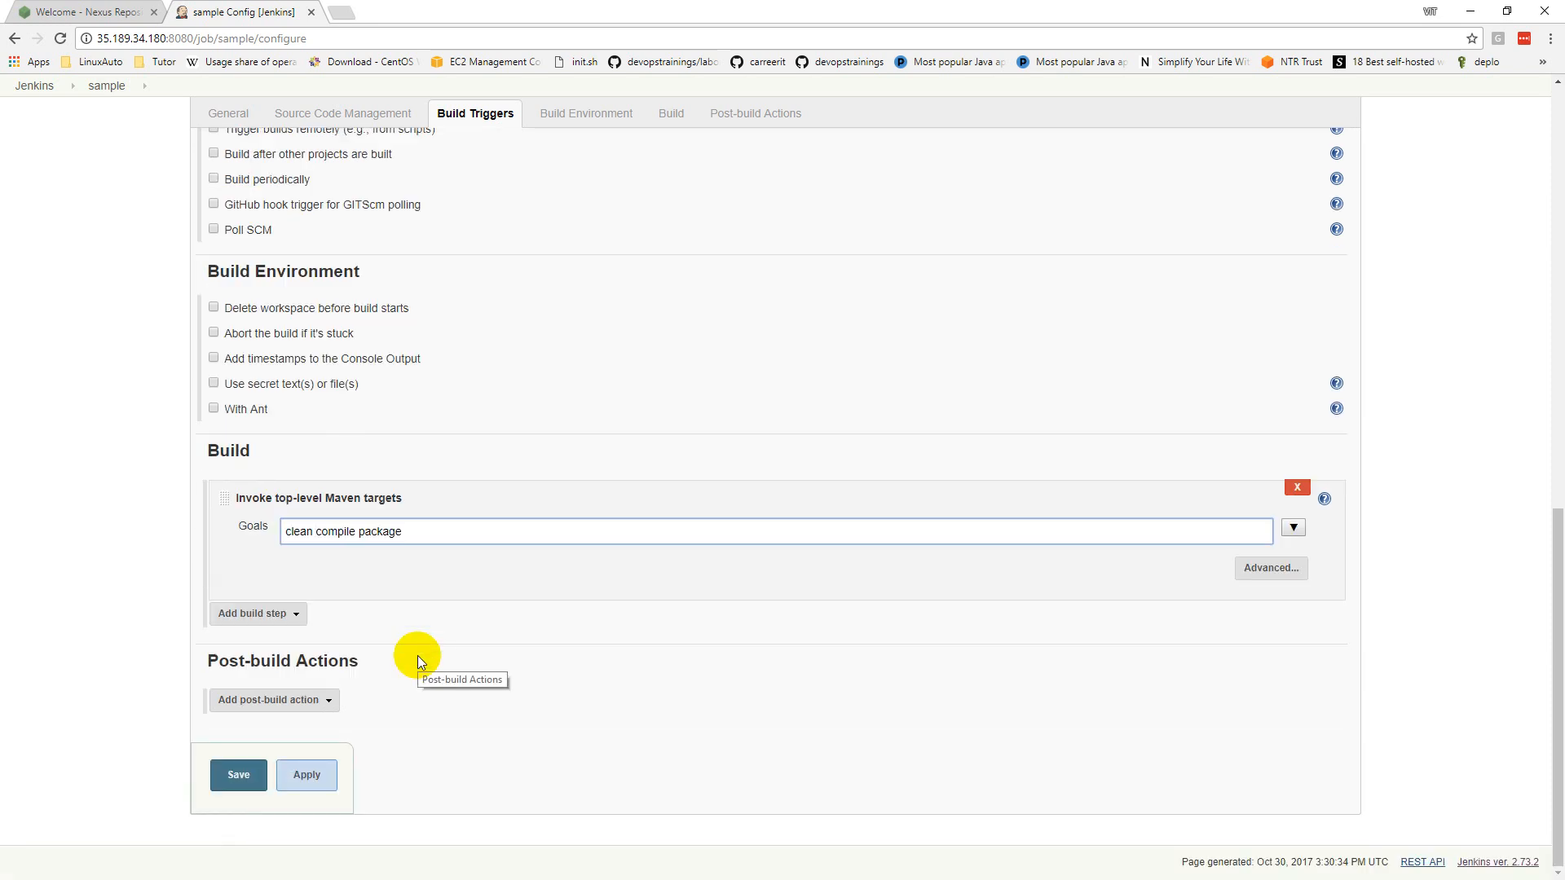
click(240, 775)
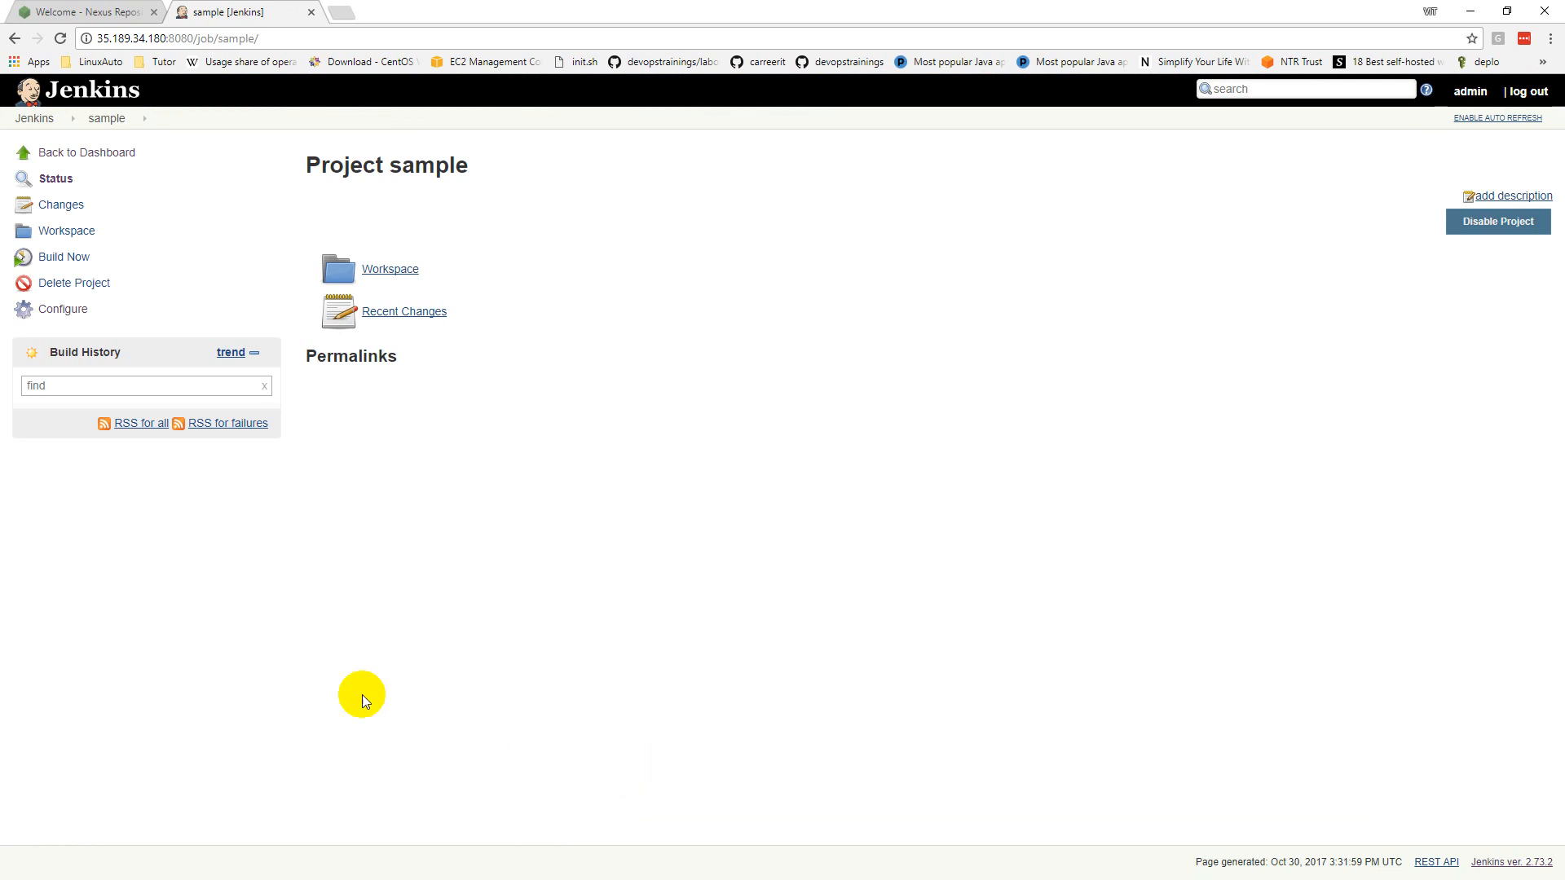
Step: Run build #1 of sample, verify BUILD SUCCESS in its console output, then return to the project
click(64, 261)
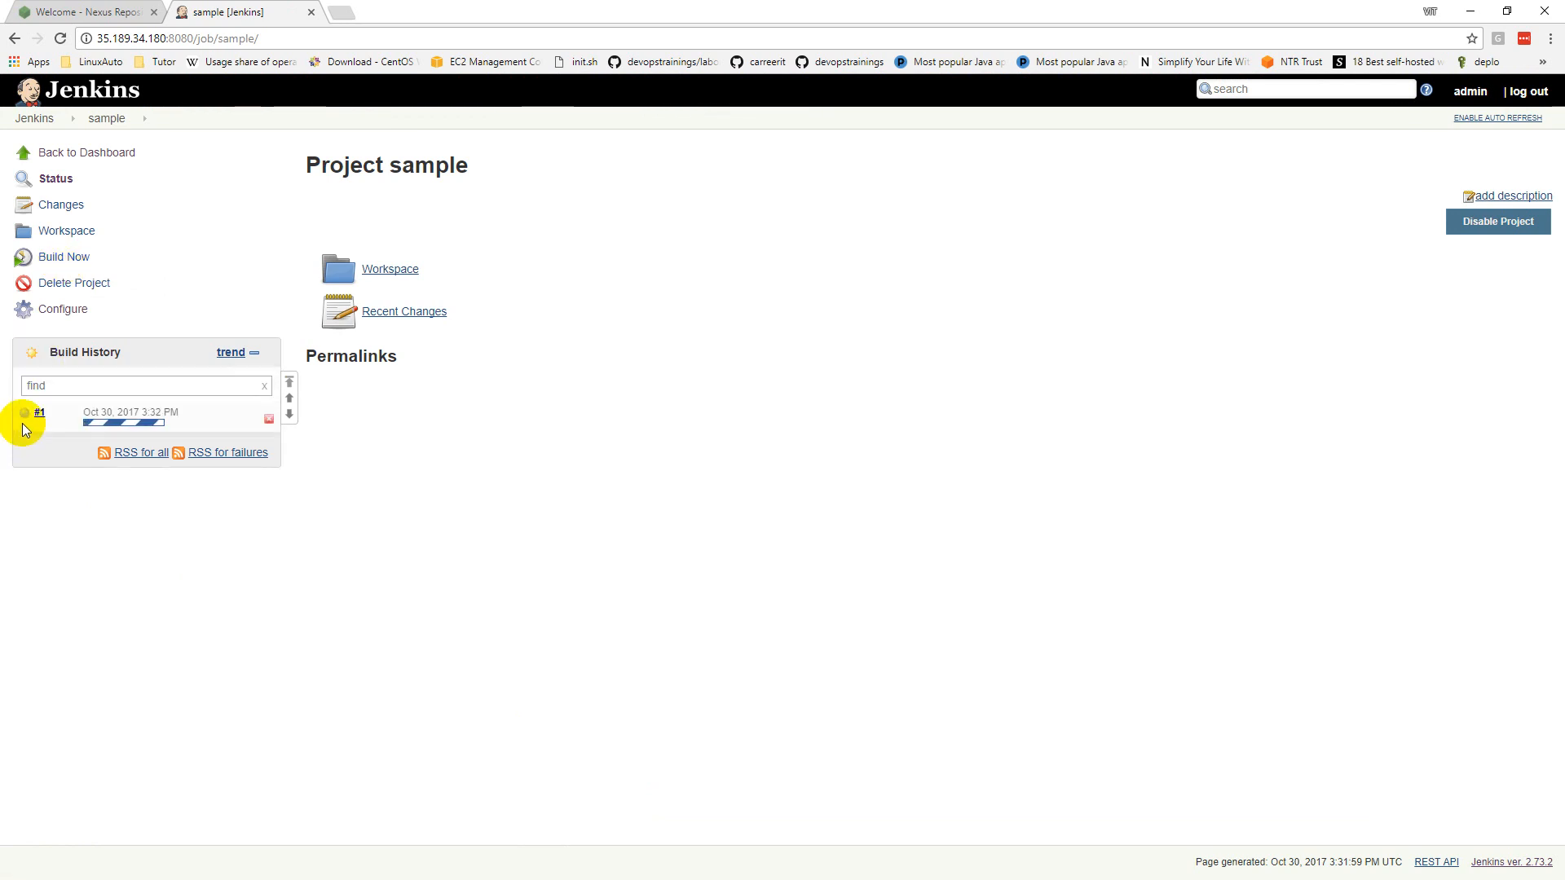
click(25, 419)
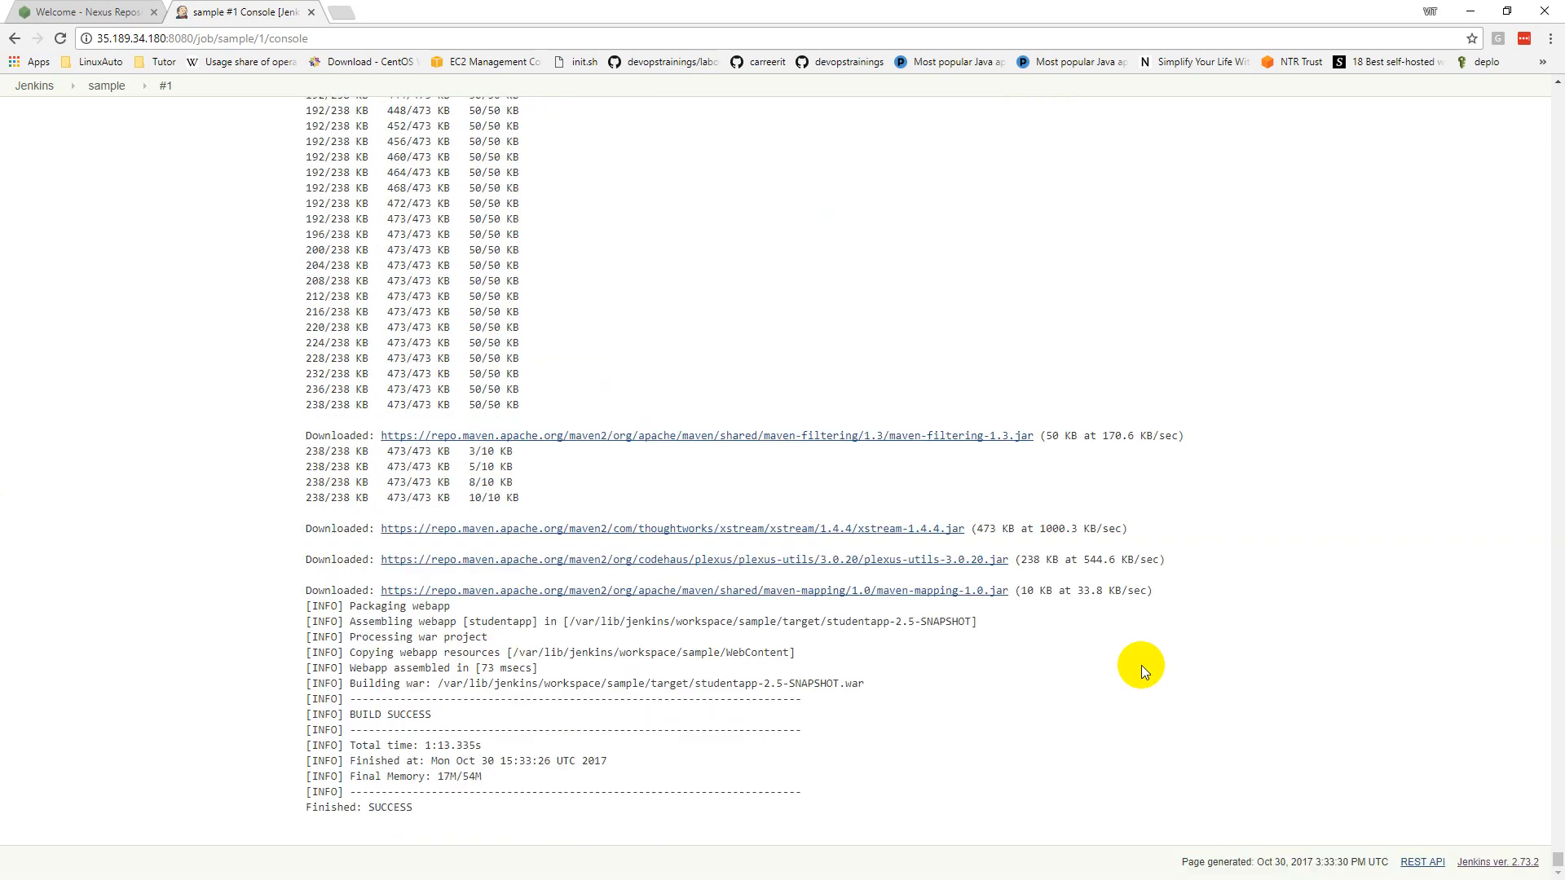
drag(346, 699, 596, 827)
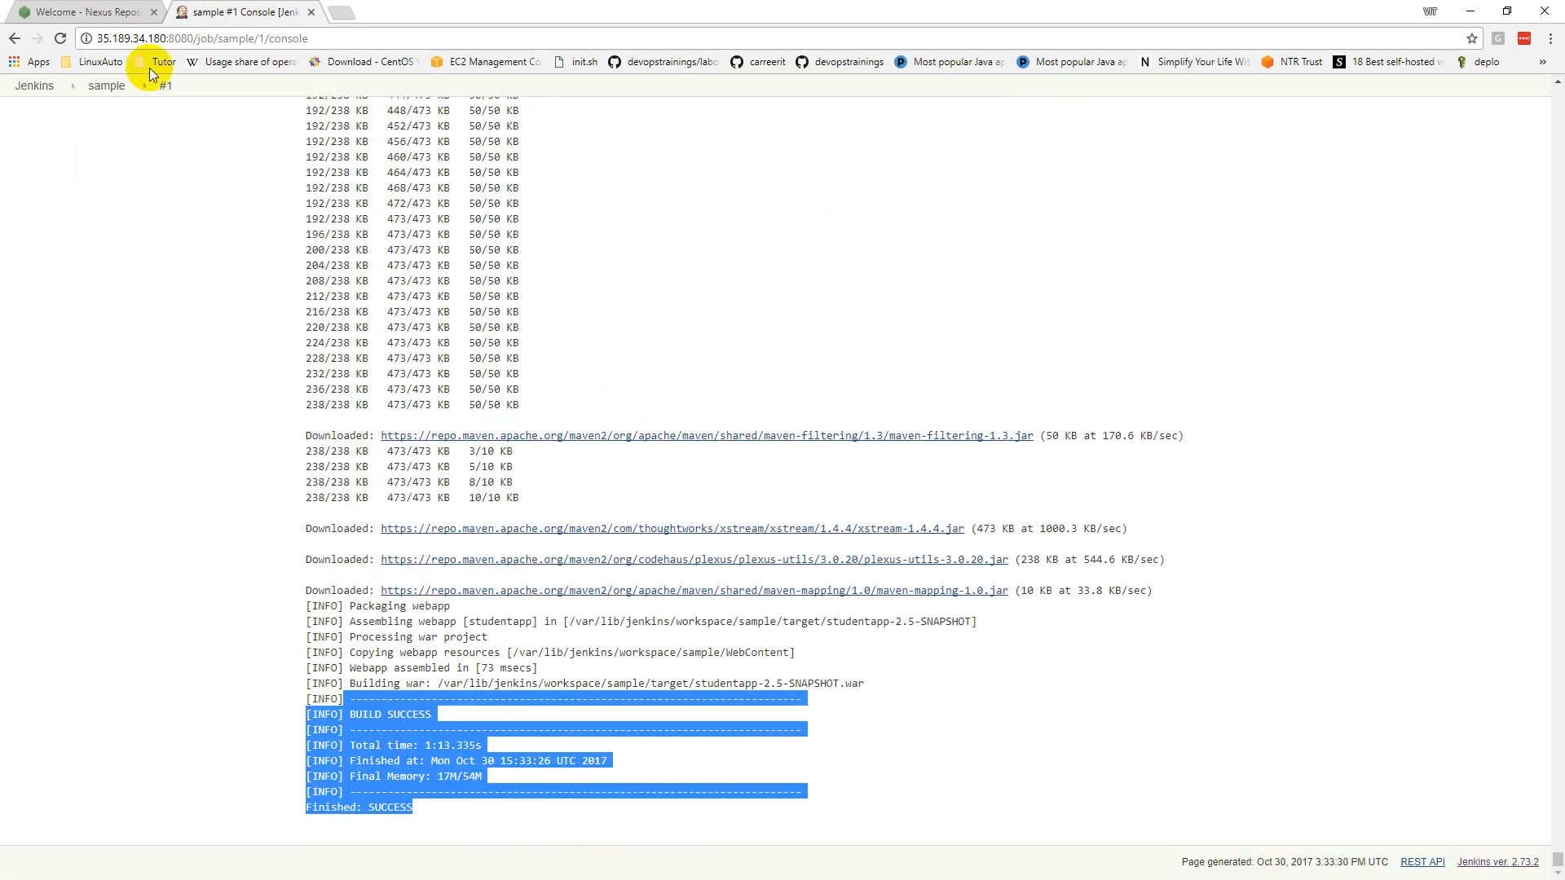
click(109, 85)
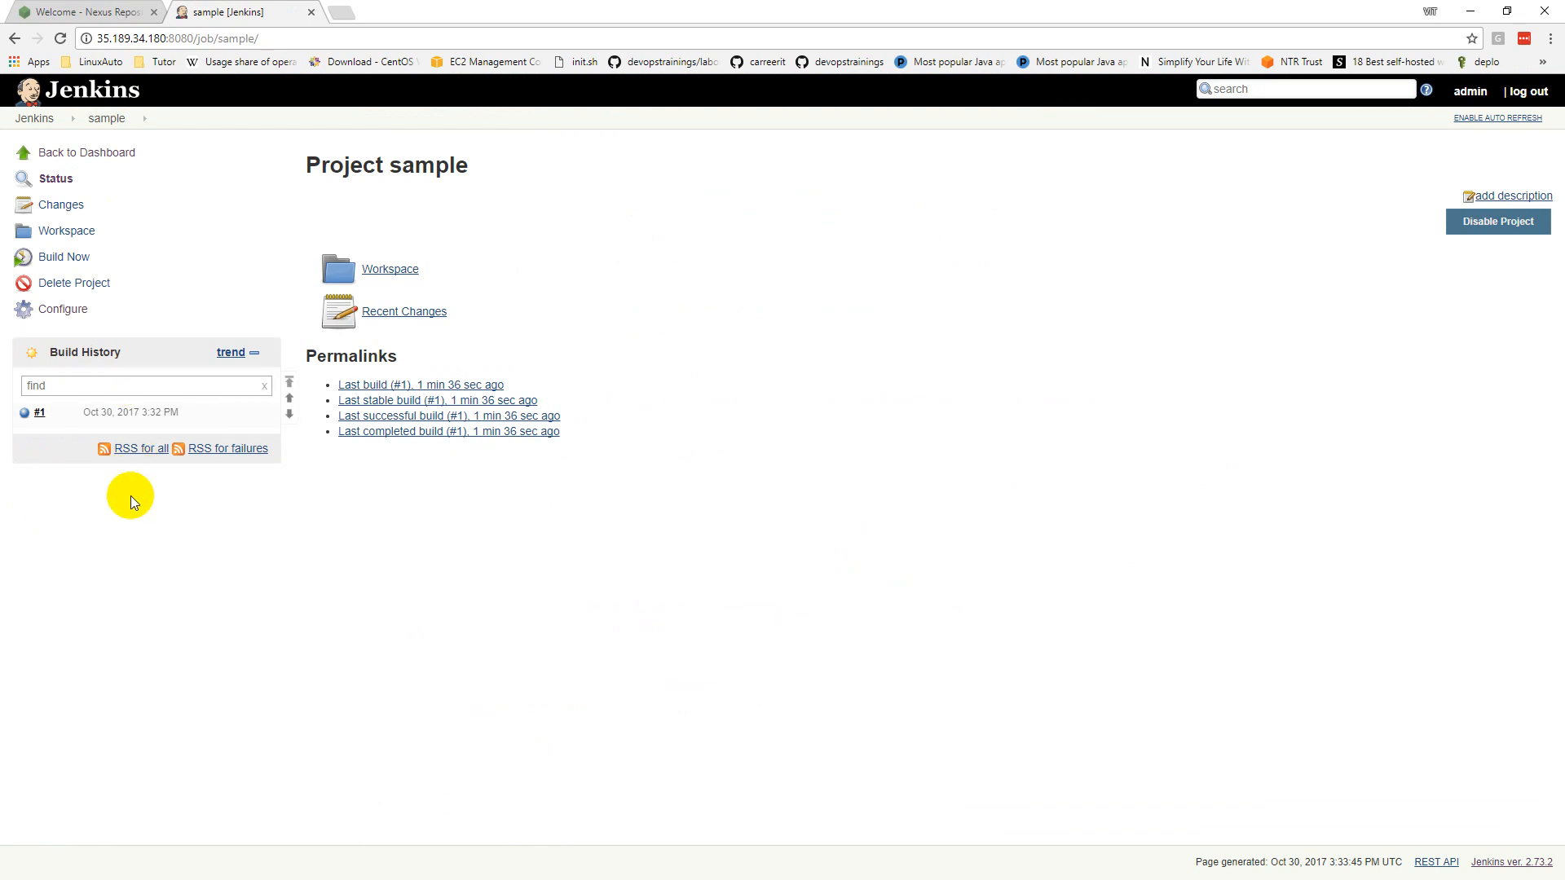
Step: Sign in to Nexus with the admin username and the administrator password
click(63, 12)
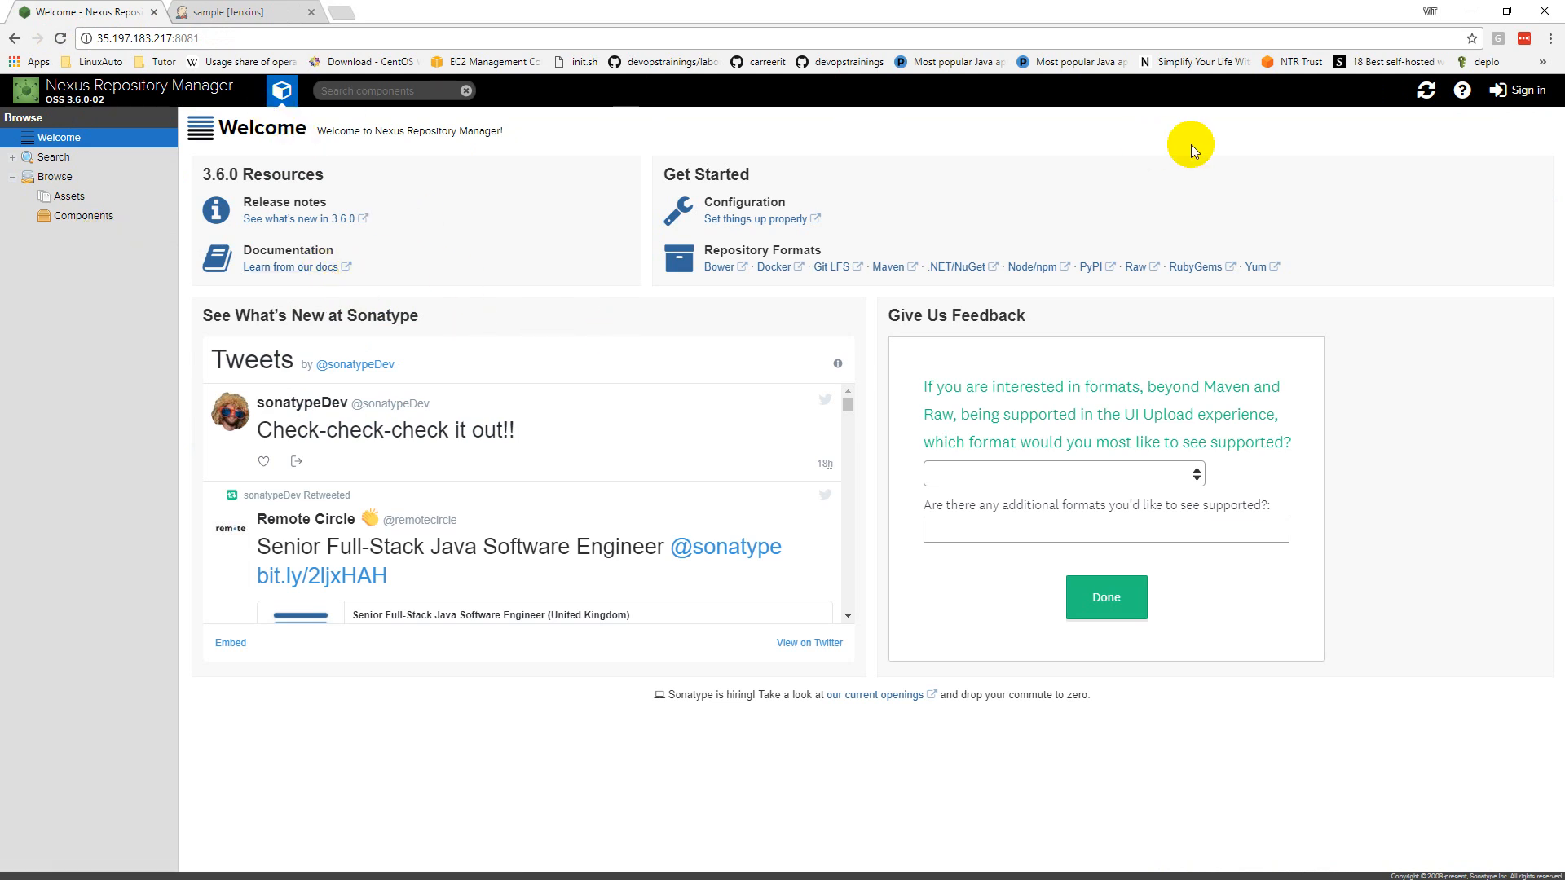
click(1517, 90)
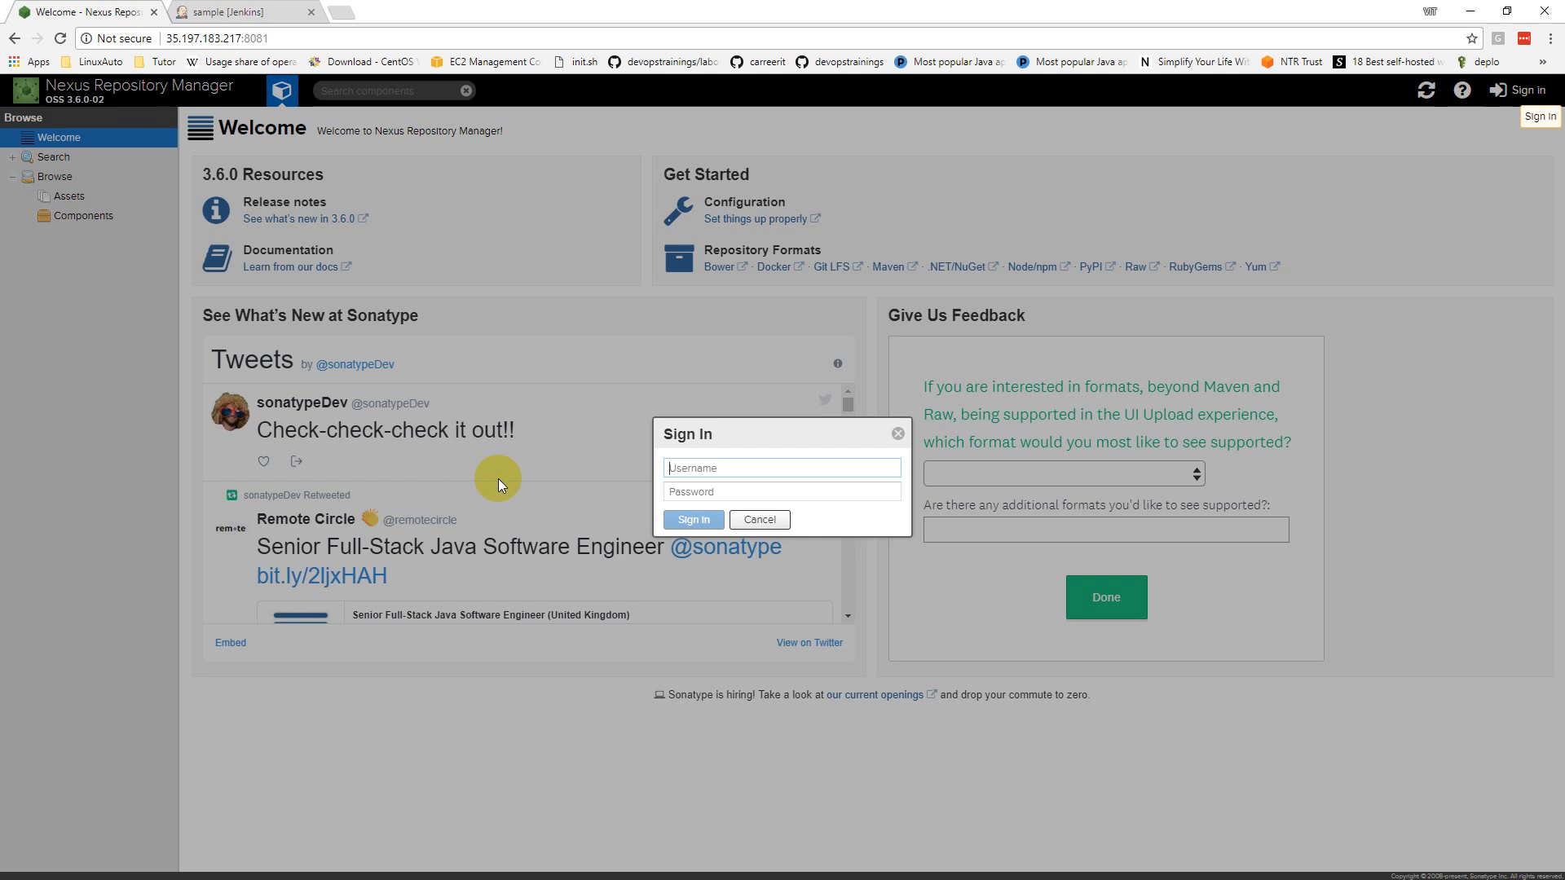
text(admin)
key(Tab)
text(admin)
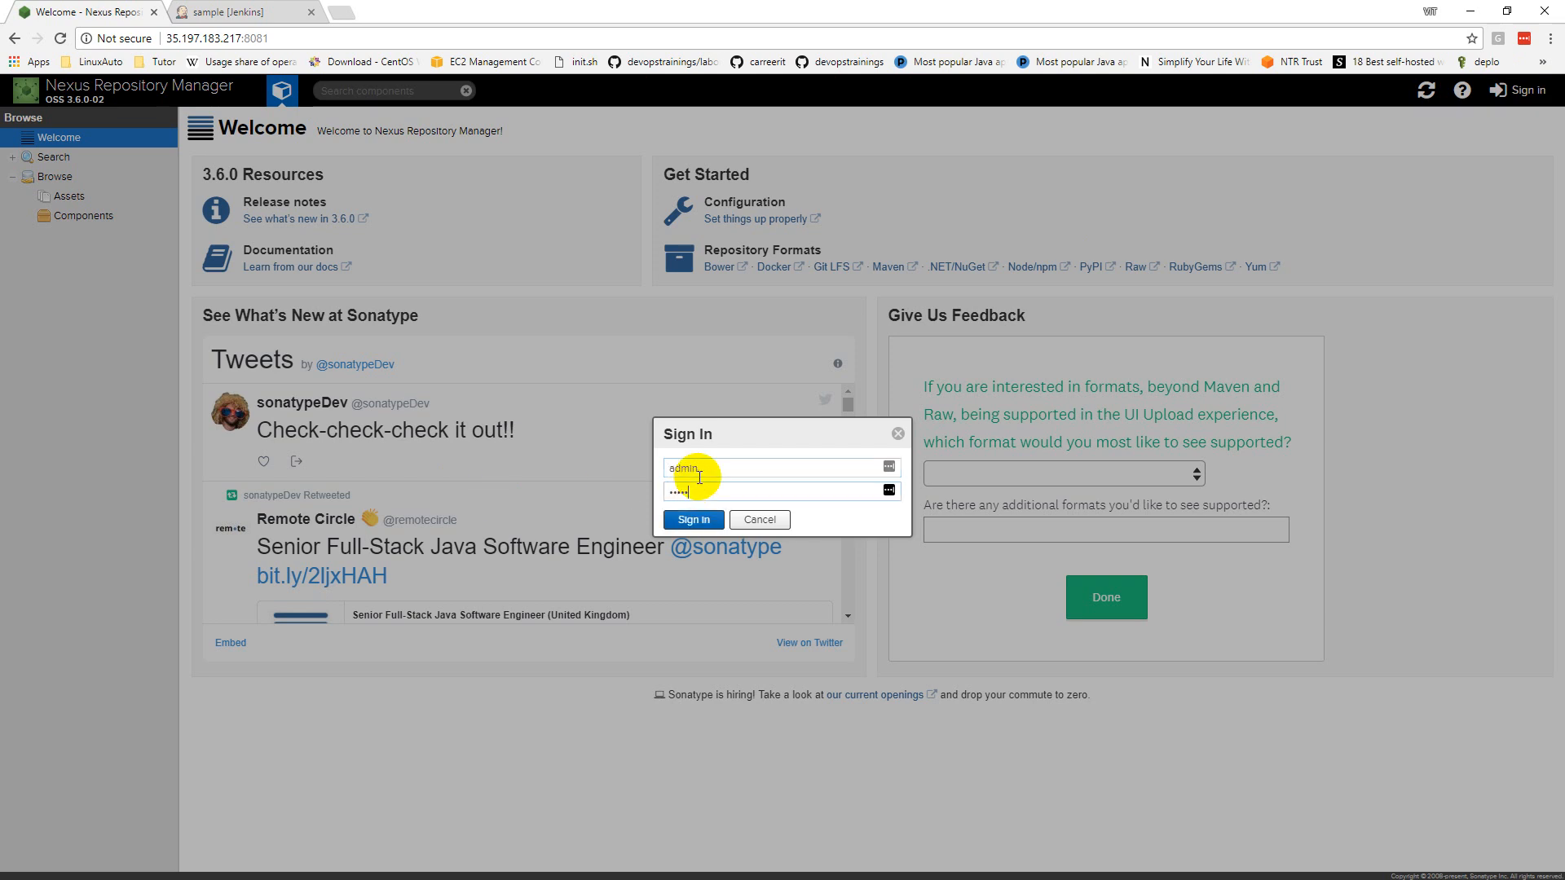
click(681, 518)
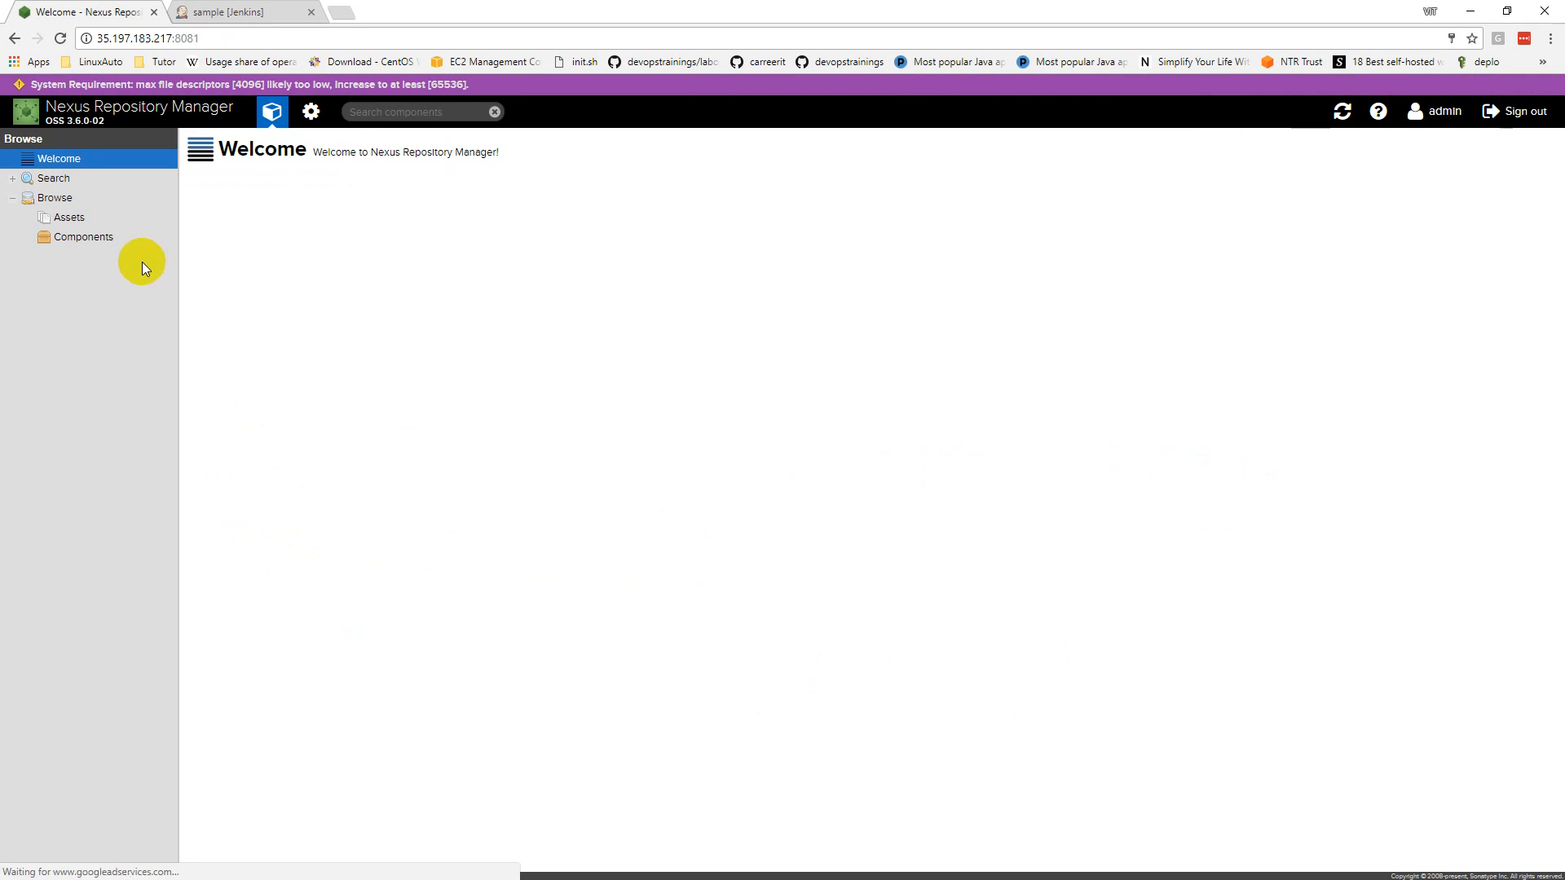
Step: Go to the Repositories admin page and start creating a new repository
click(314, 118)
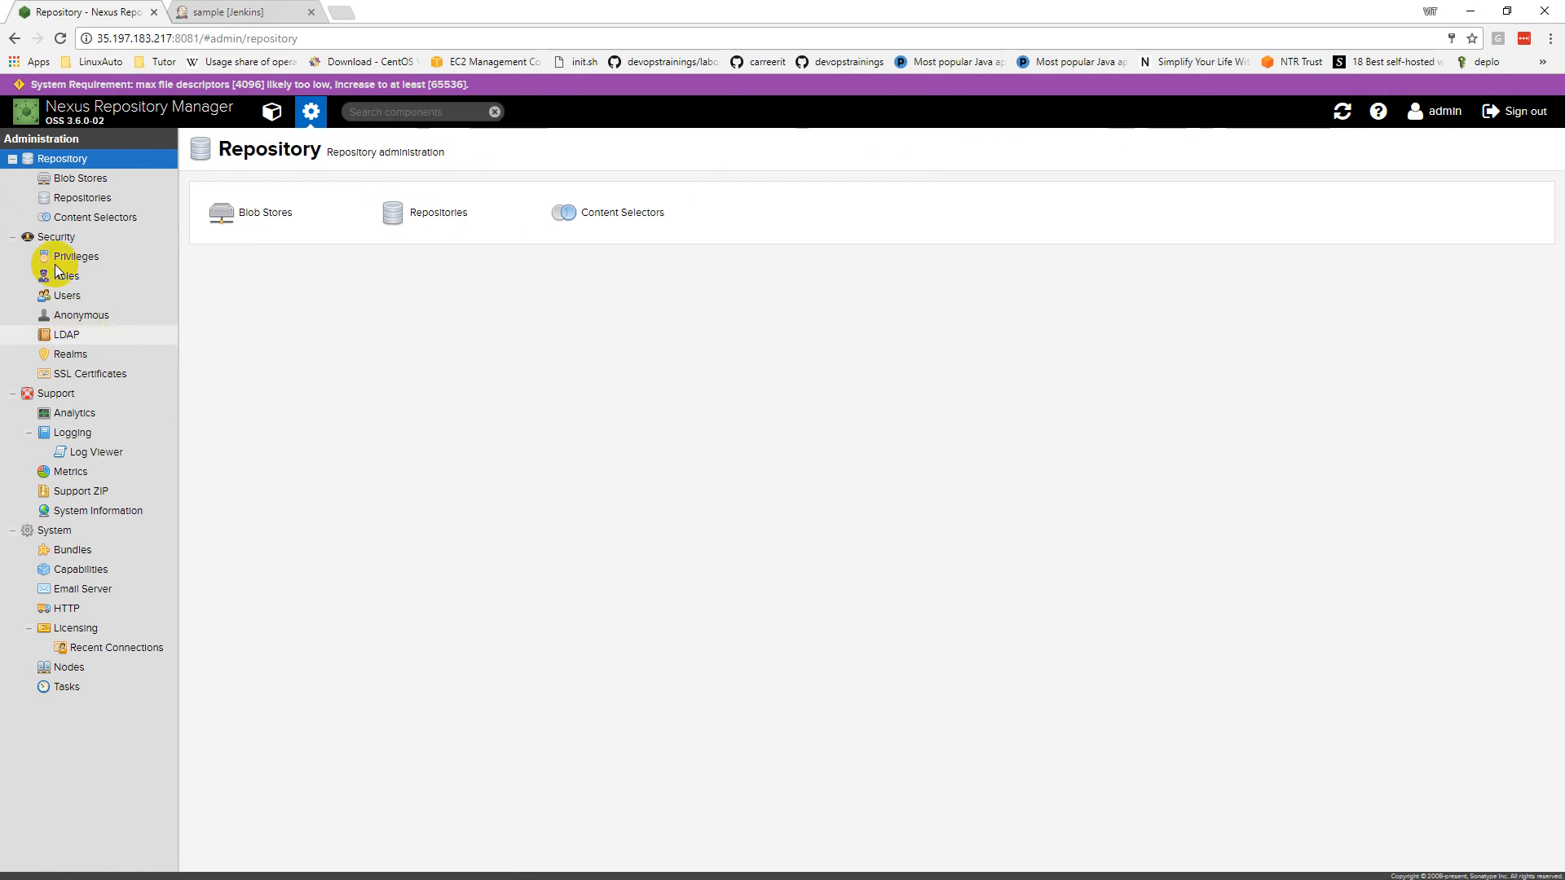
click(81, 204)
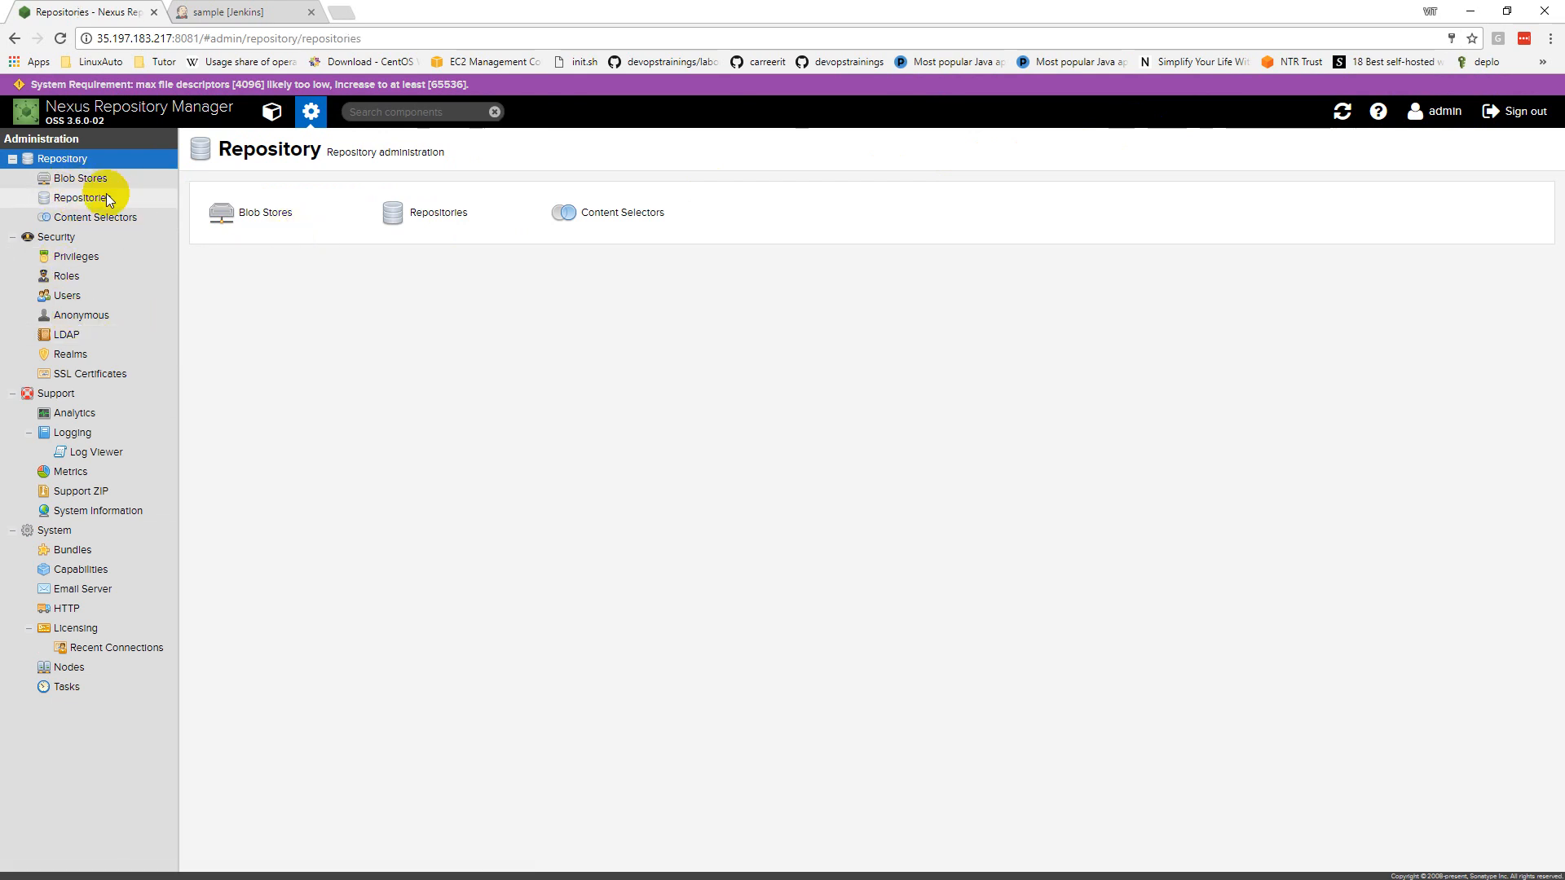
click(421, 217)
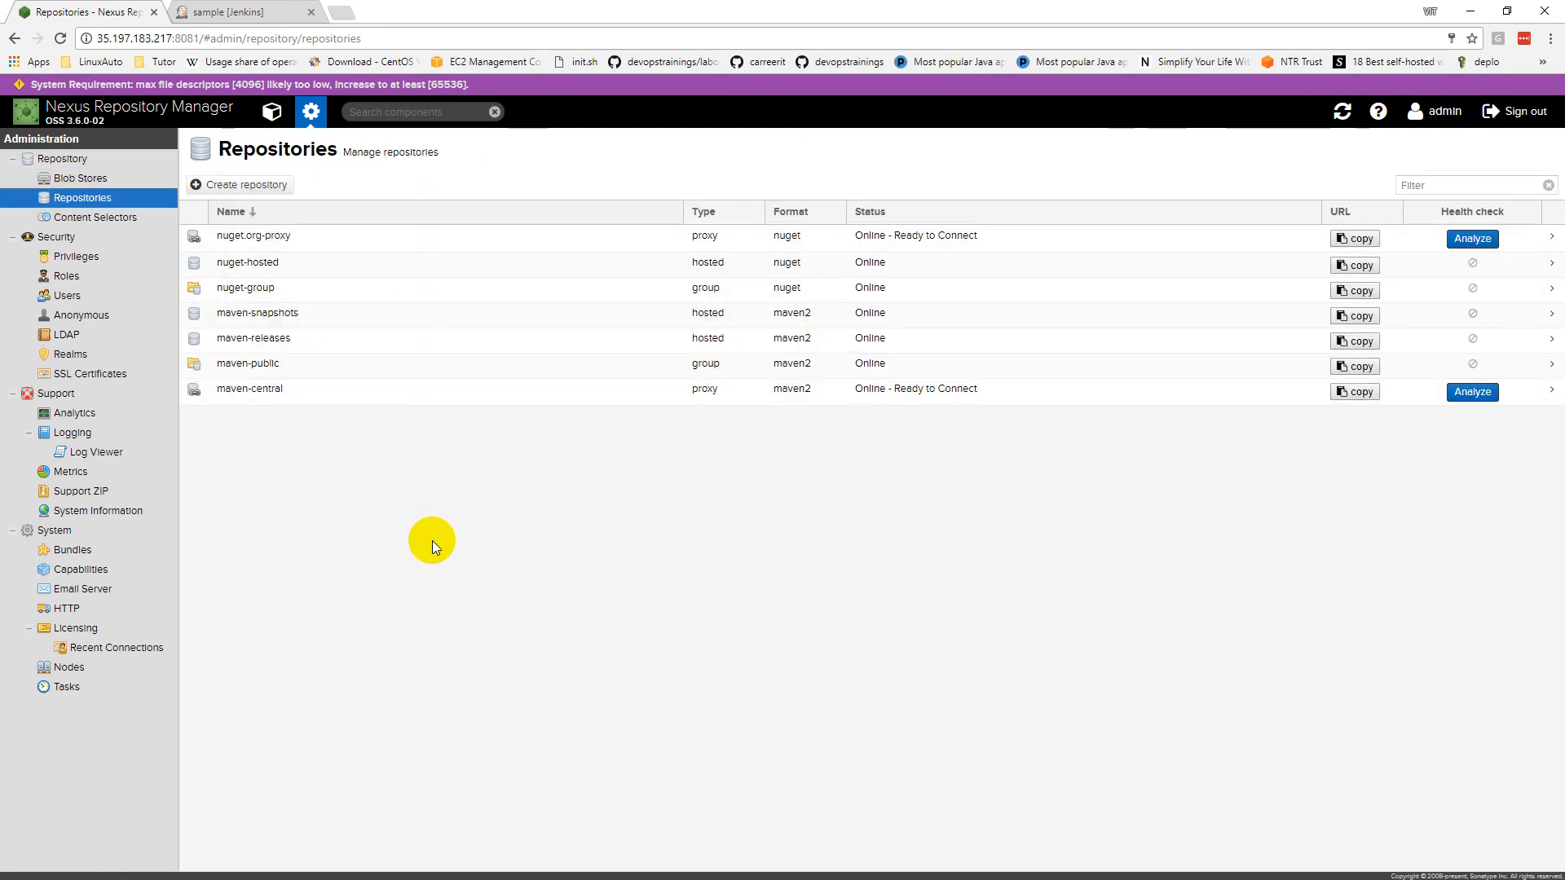
click(239, 191)
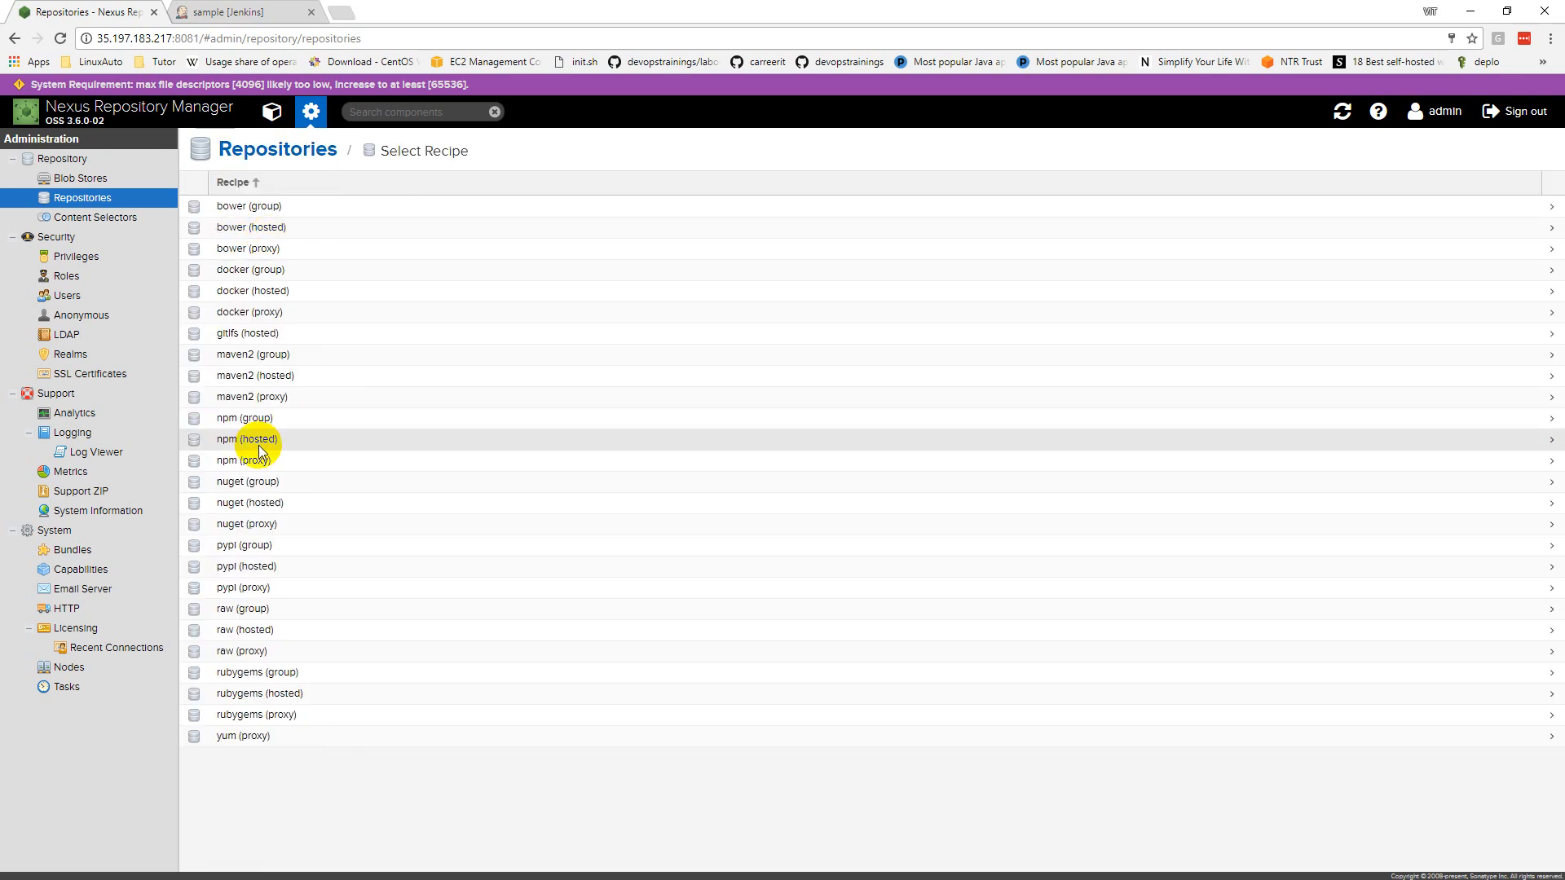
Step: Create a maven2 (hosted) repository named SAMPLE-SNAP with the Snapshot version policy
click(262, 377)
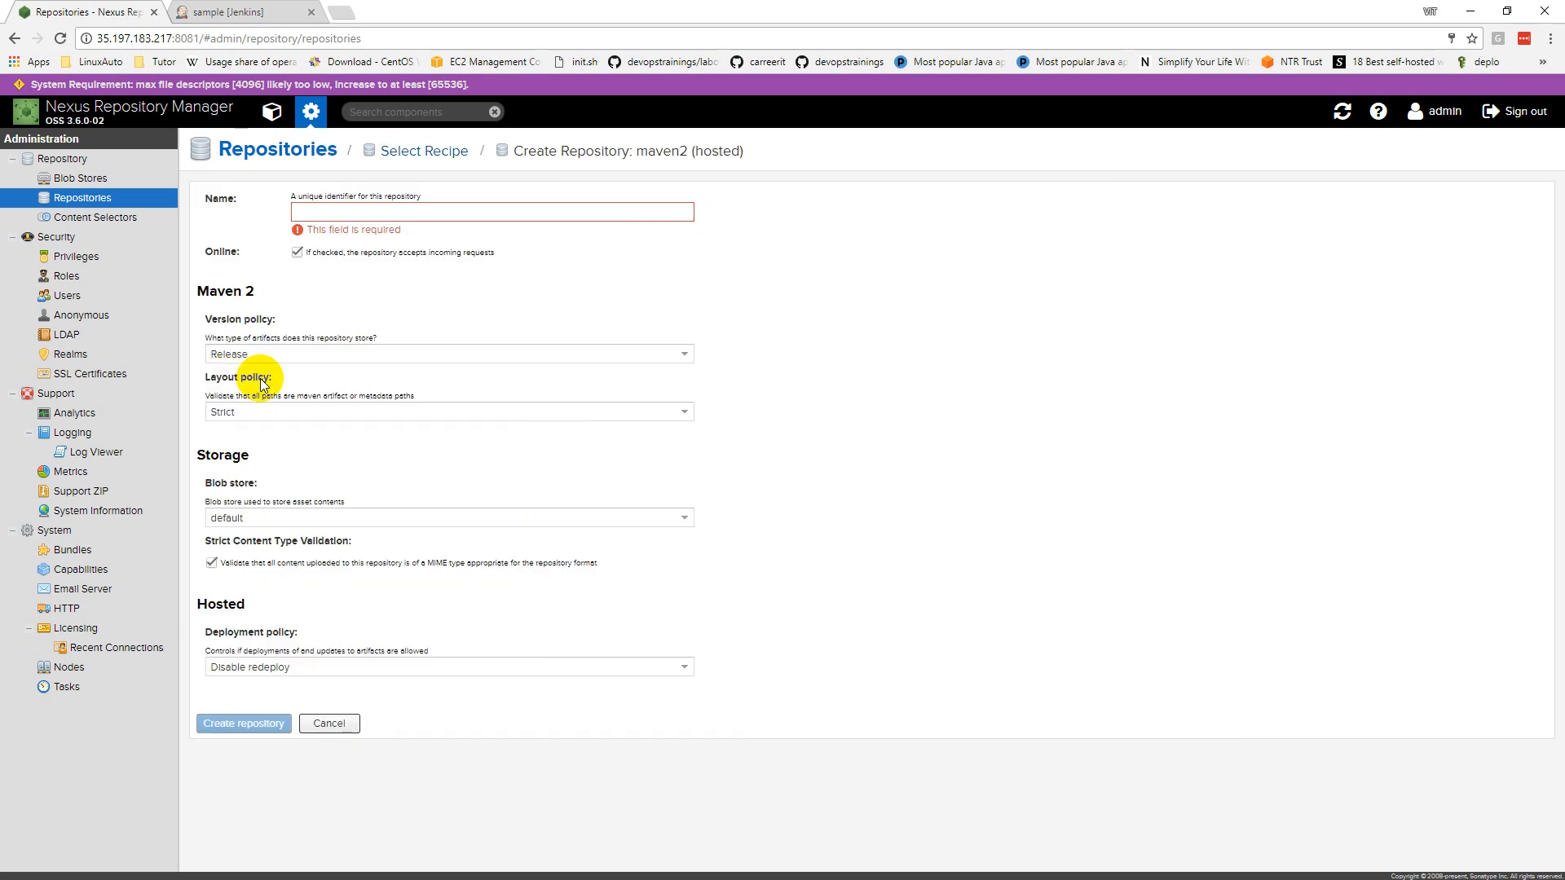
click(339, 214)
text(S)
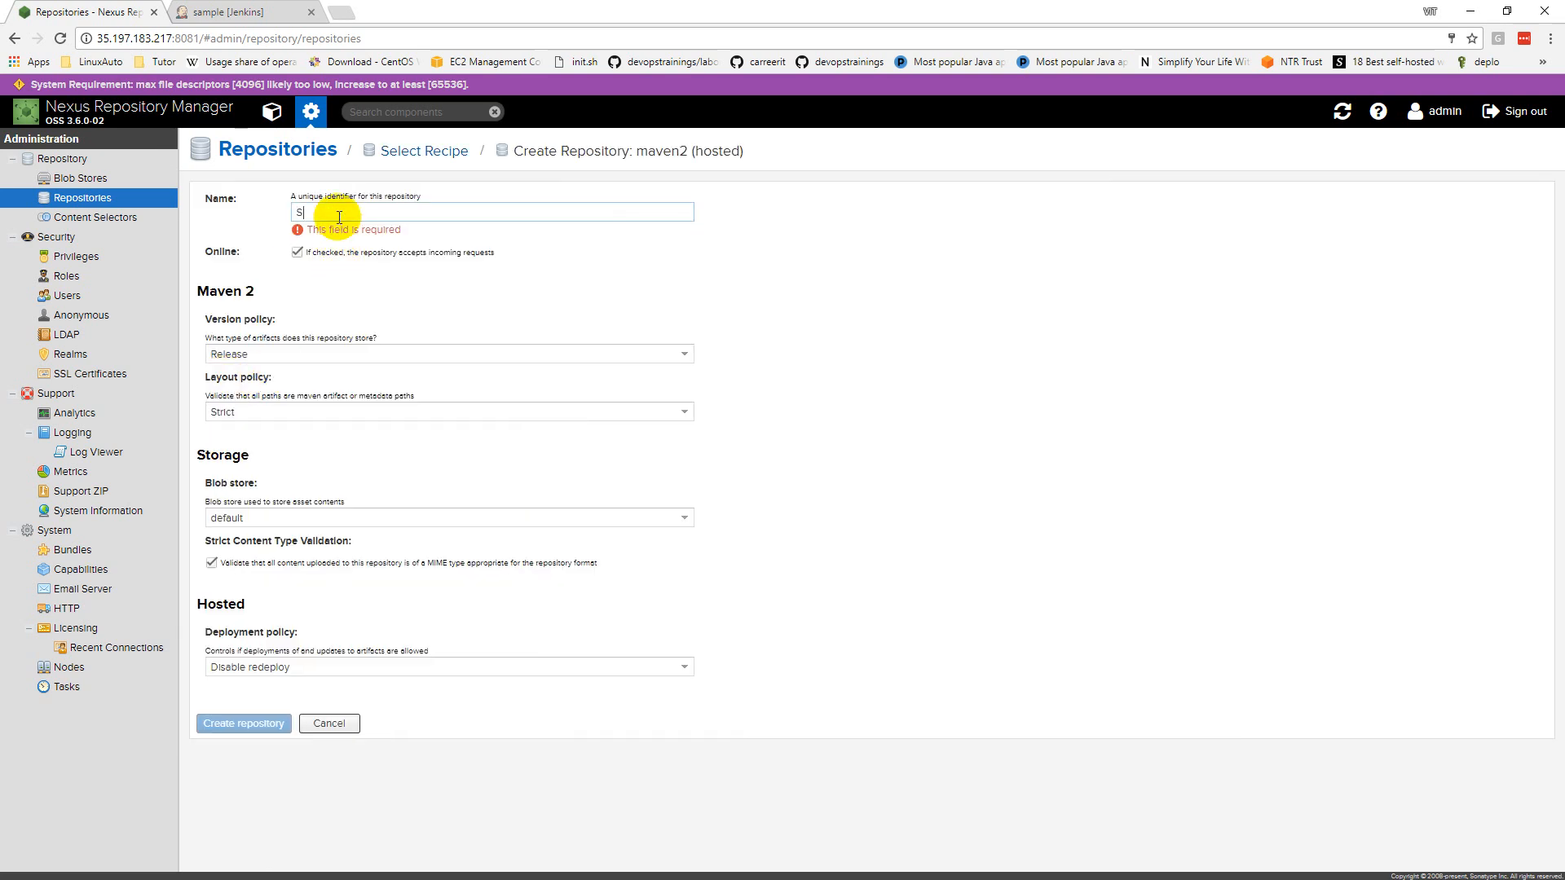
text(TUDENT)
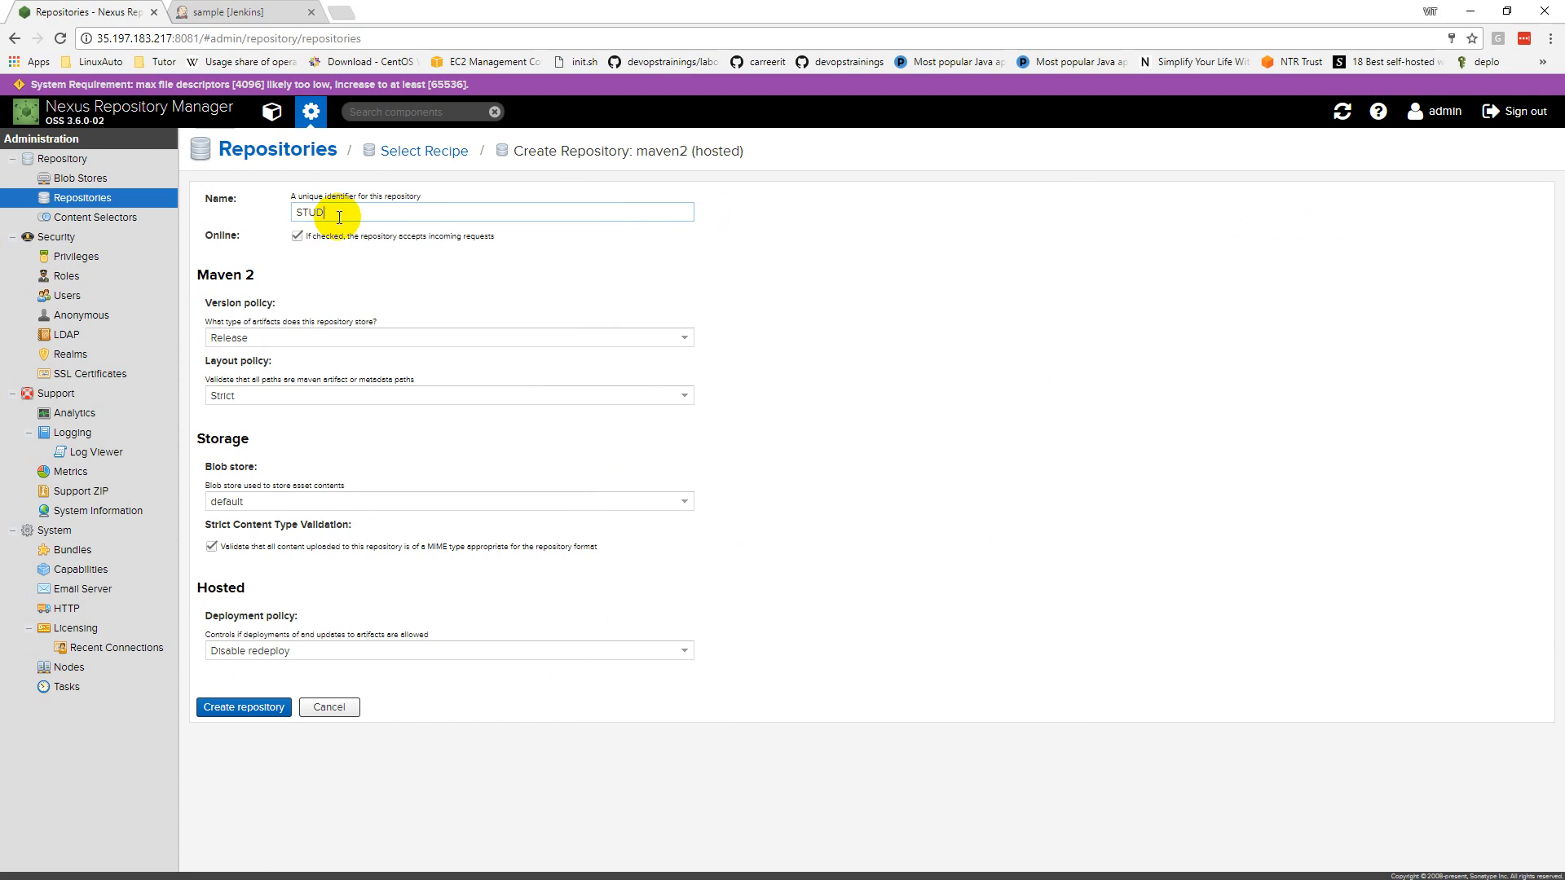
key(BackSpace)
key(BackSpace)
key(BackSpace)
key(BackSpace)
text(SAM)
click(277, 343)
click(279, 369)
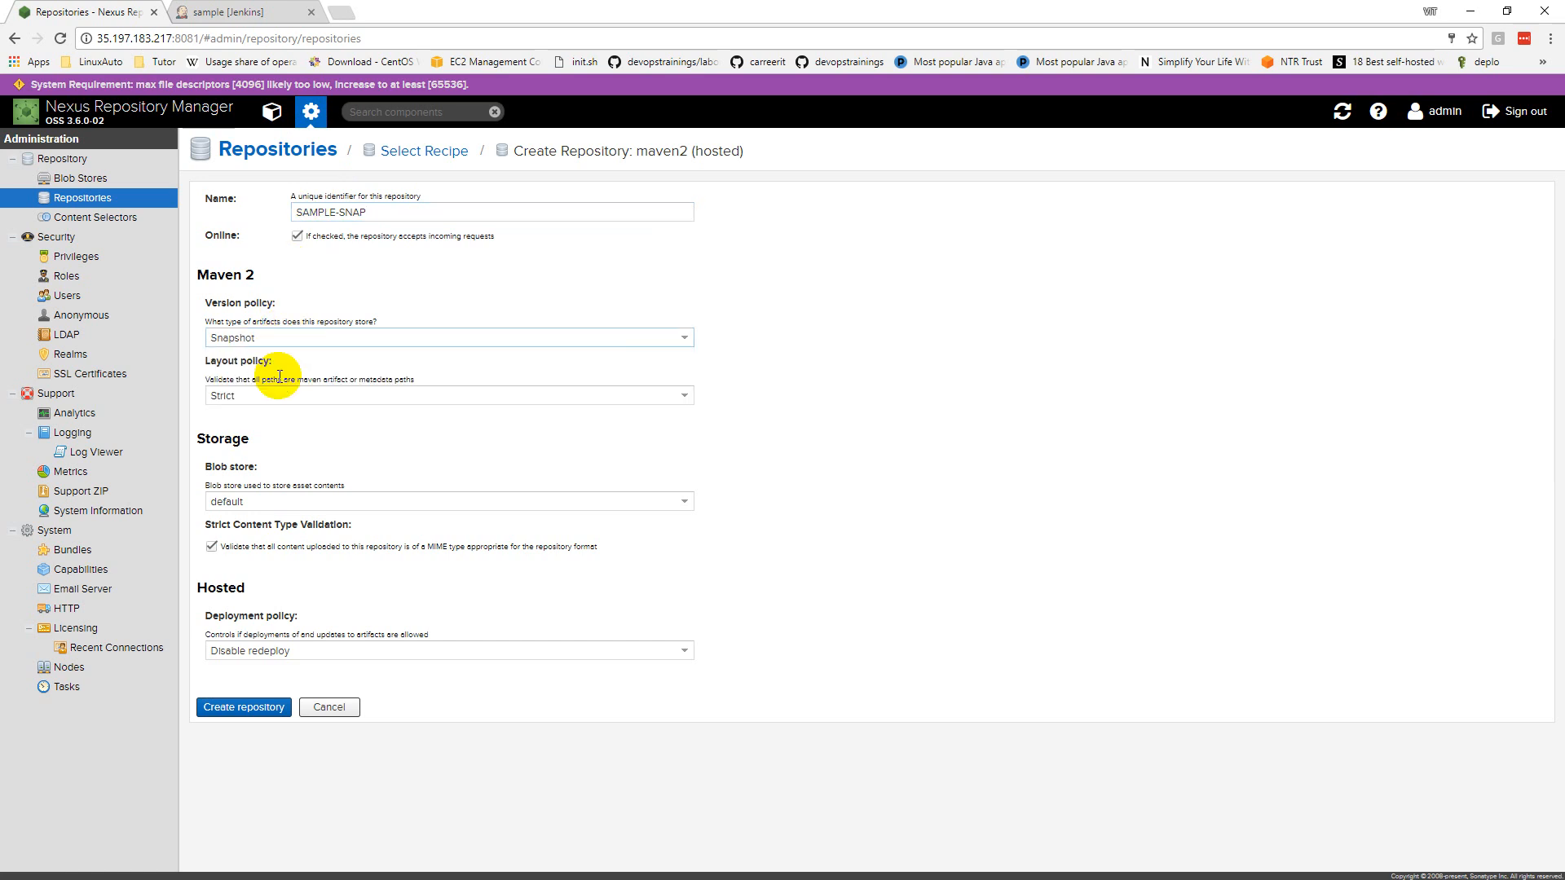
click(249, 711)
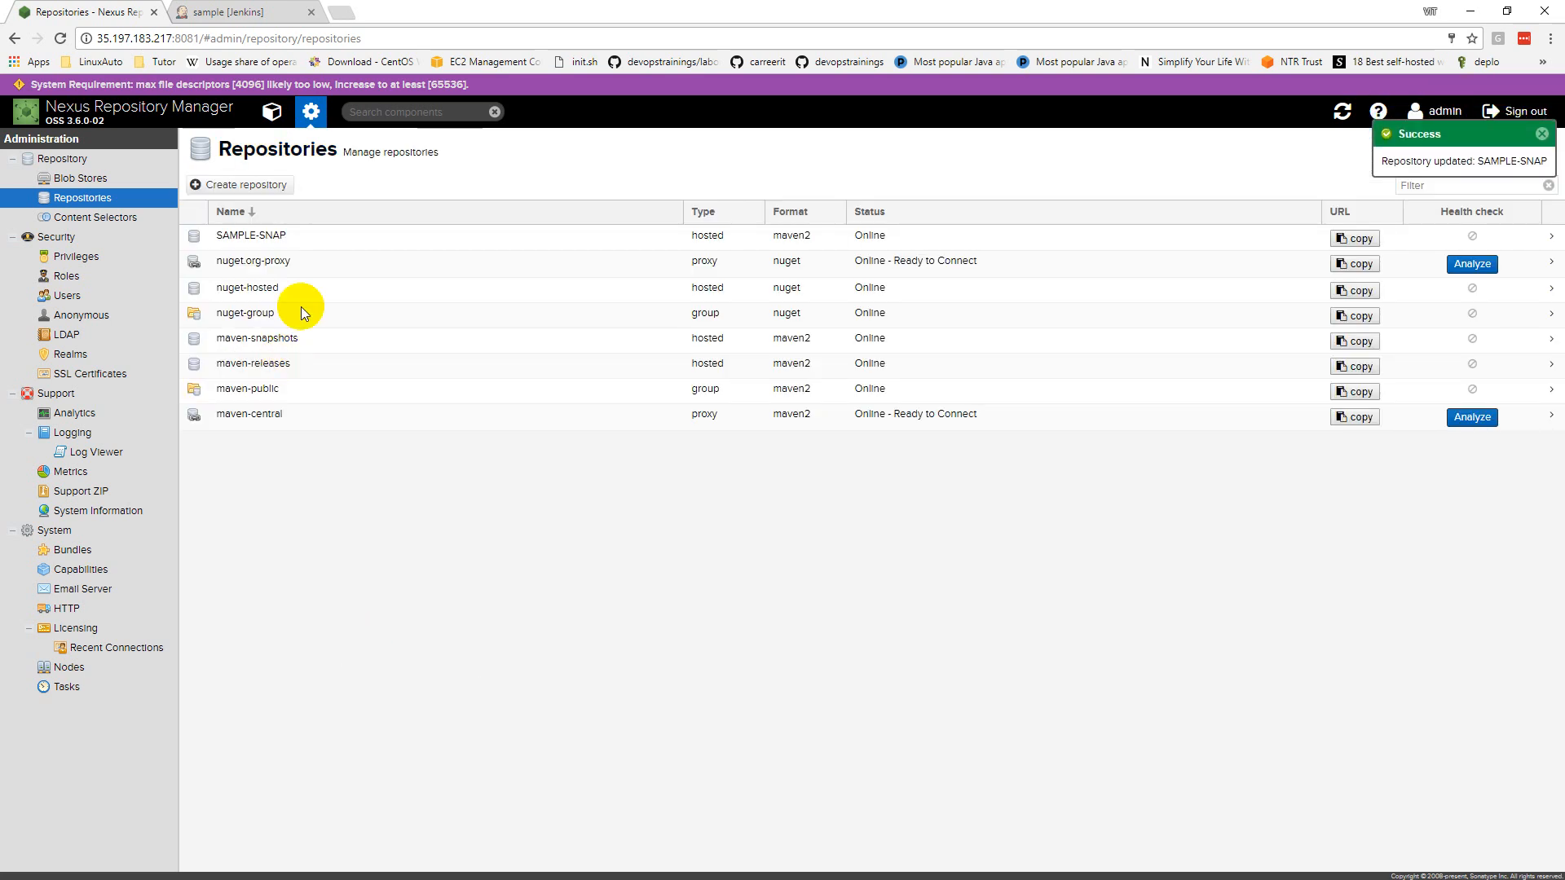
click(220, 187)
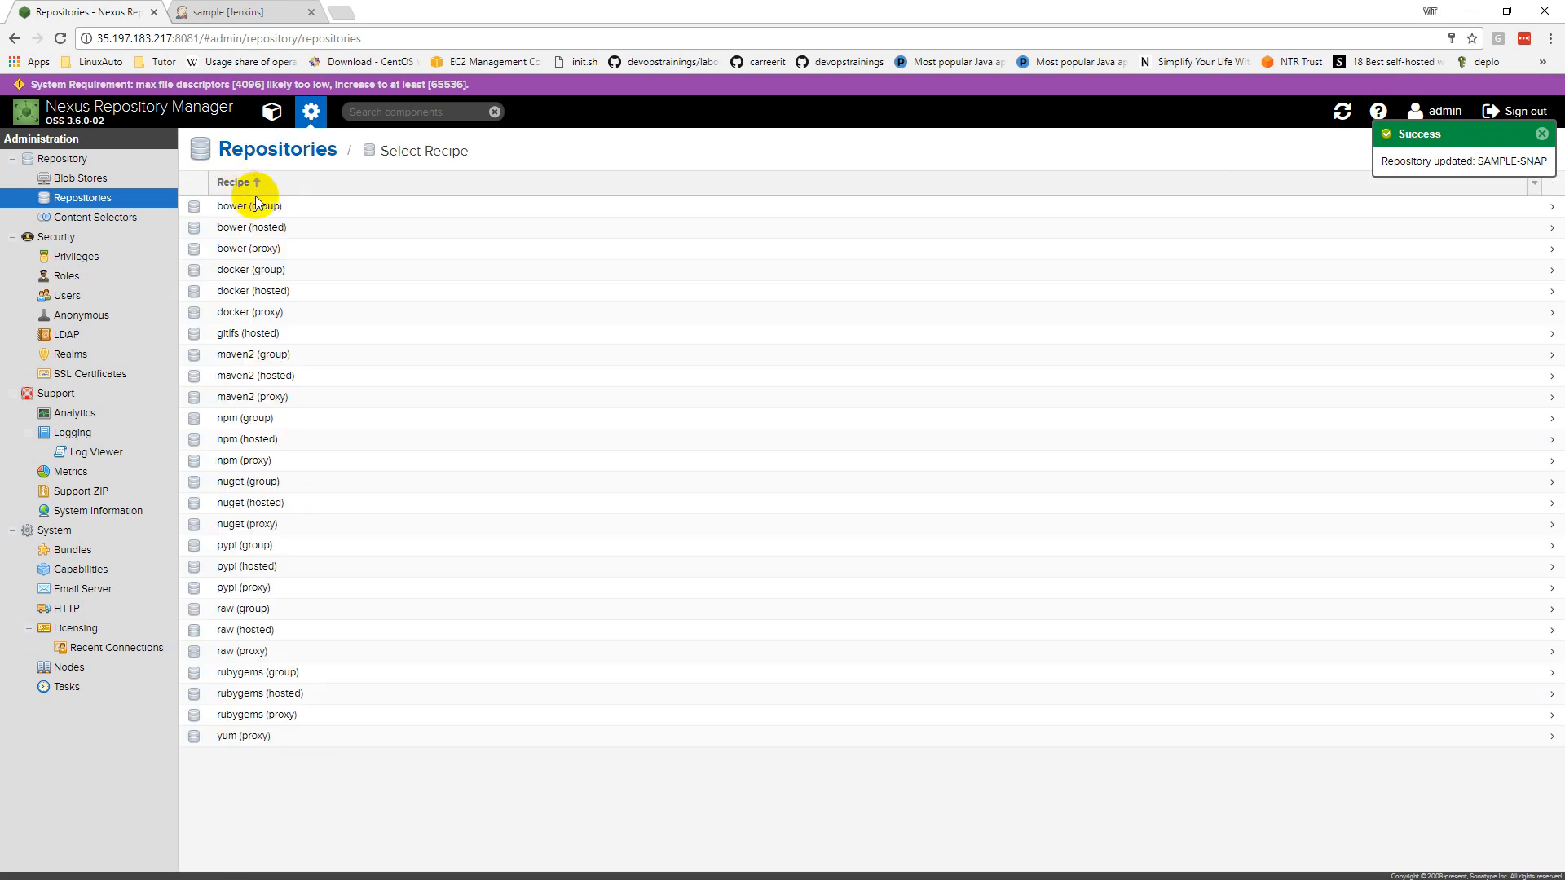
click(292, 399)
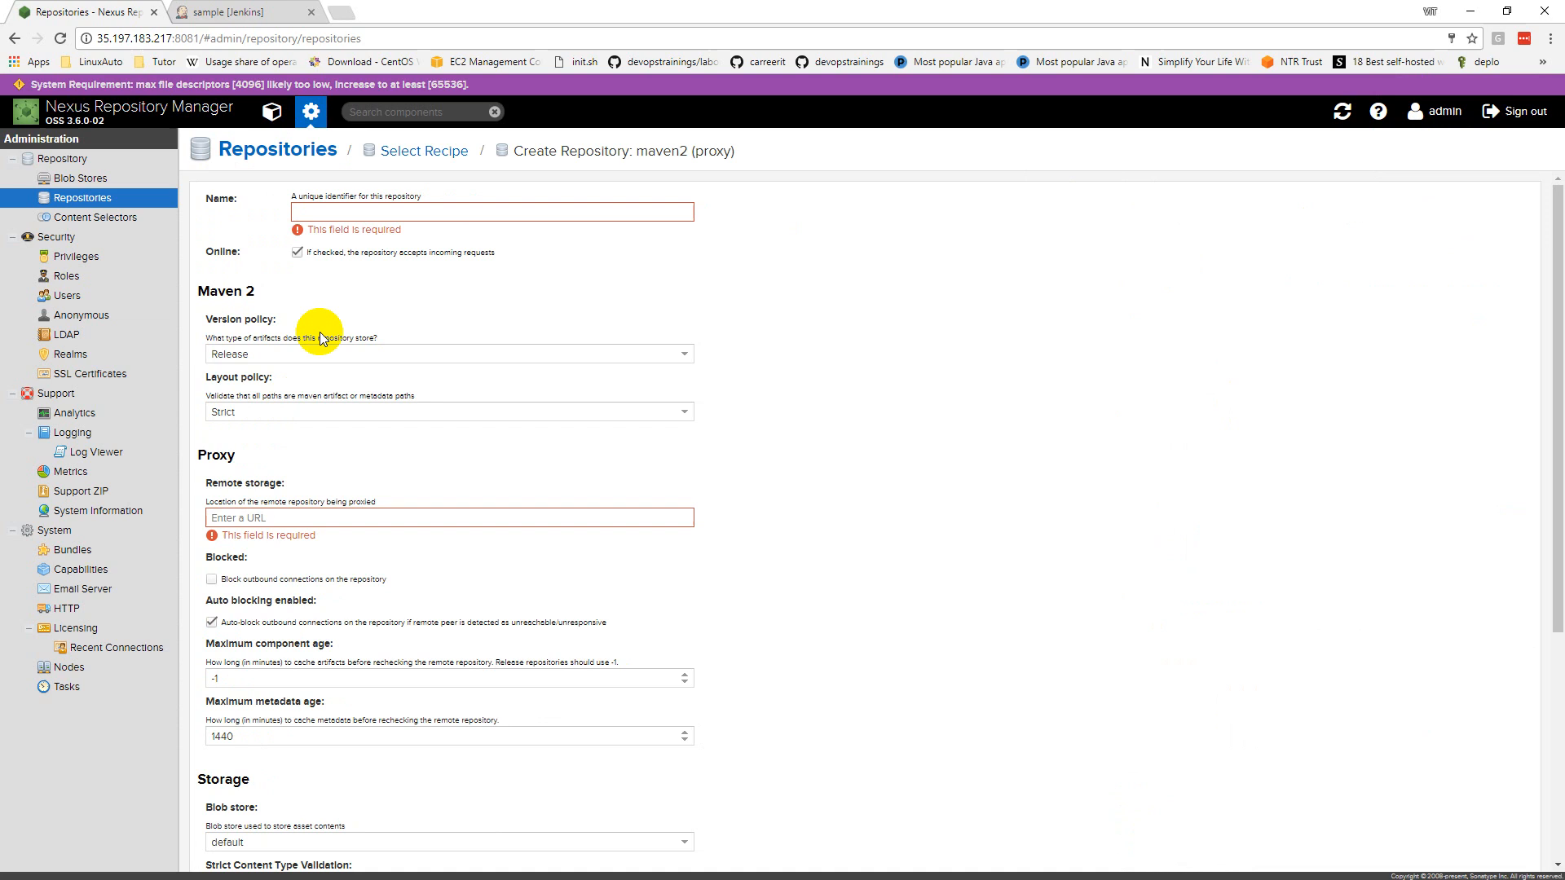
click(366, 204)
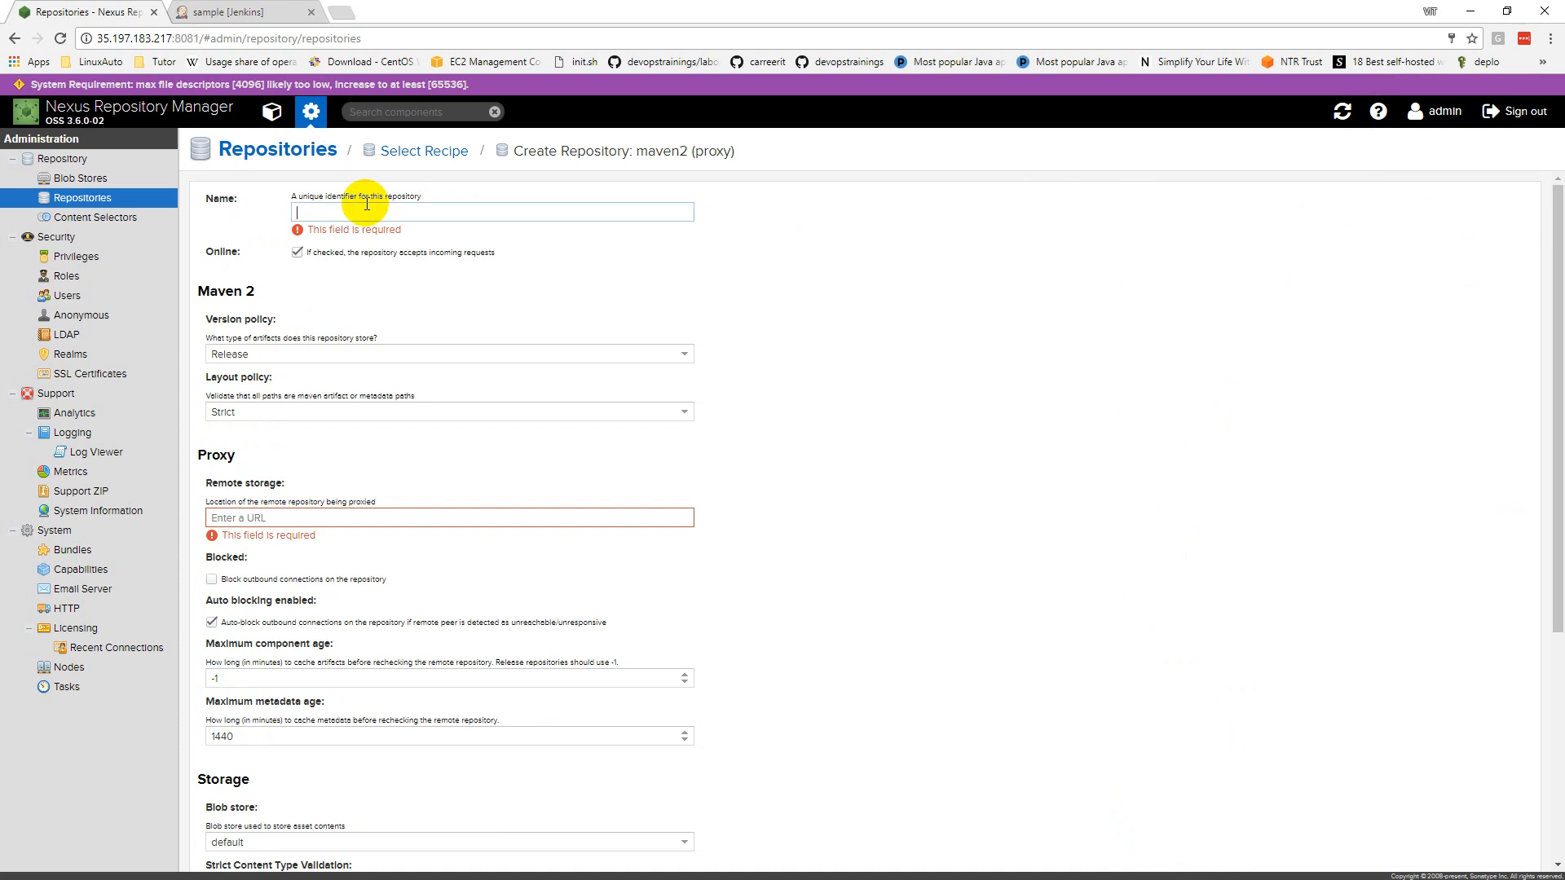
text(SAMPLE-REL)
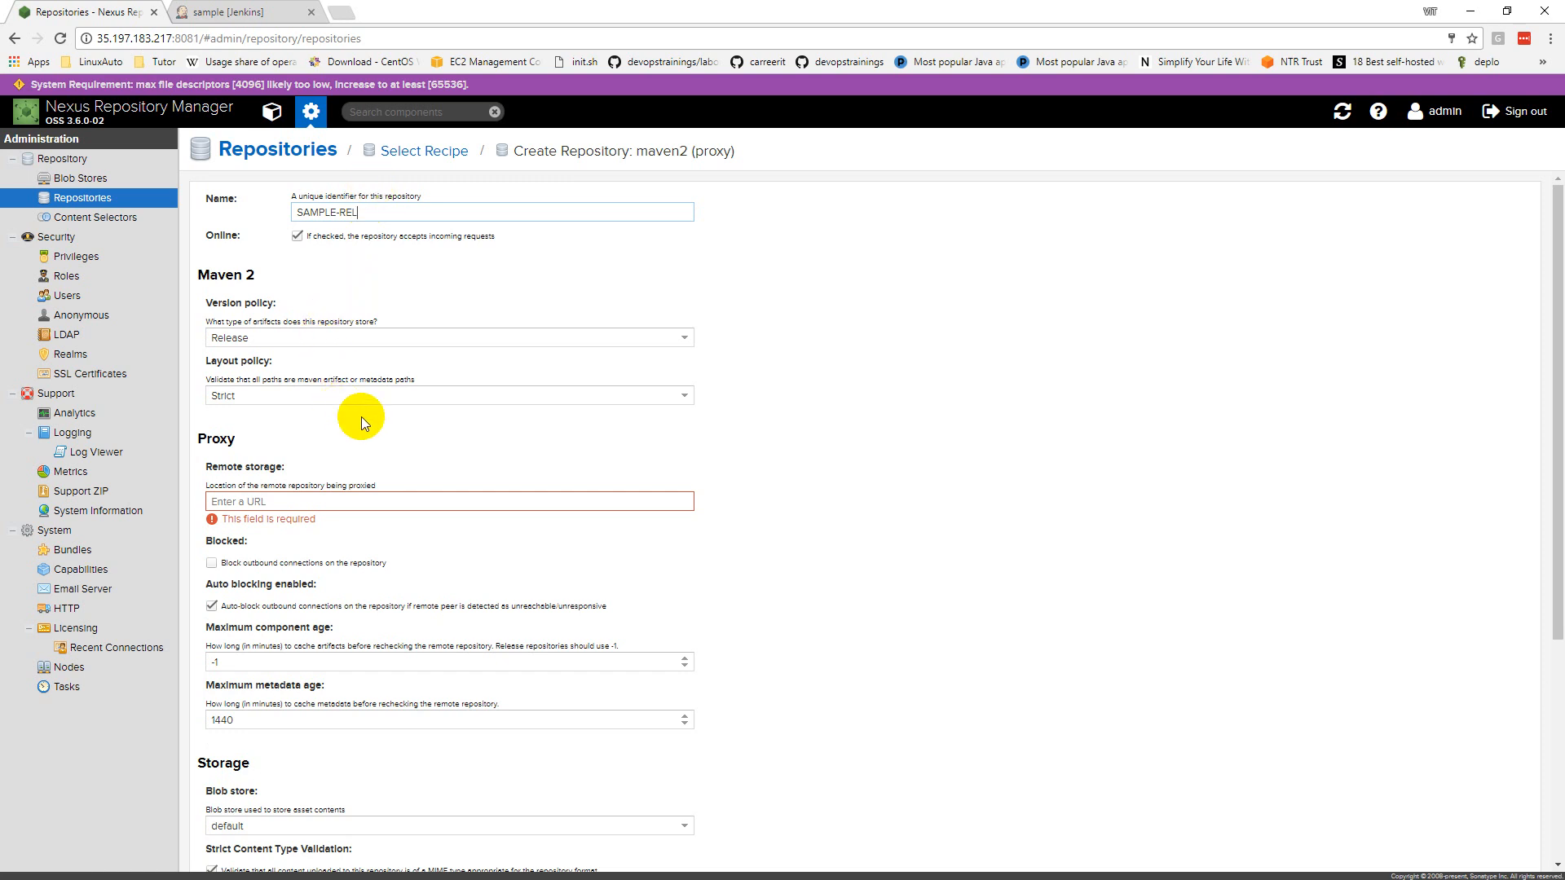
scroll(358, 431, down, 4)
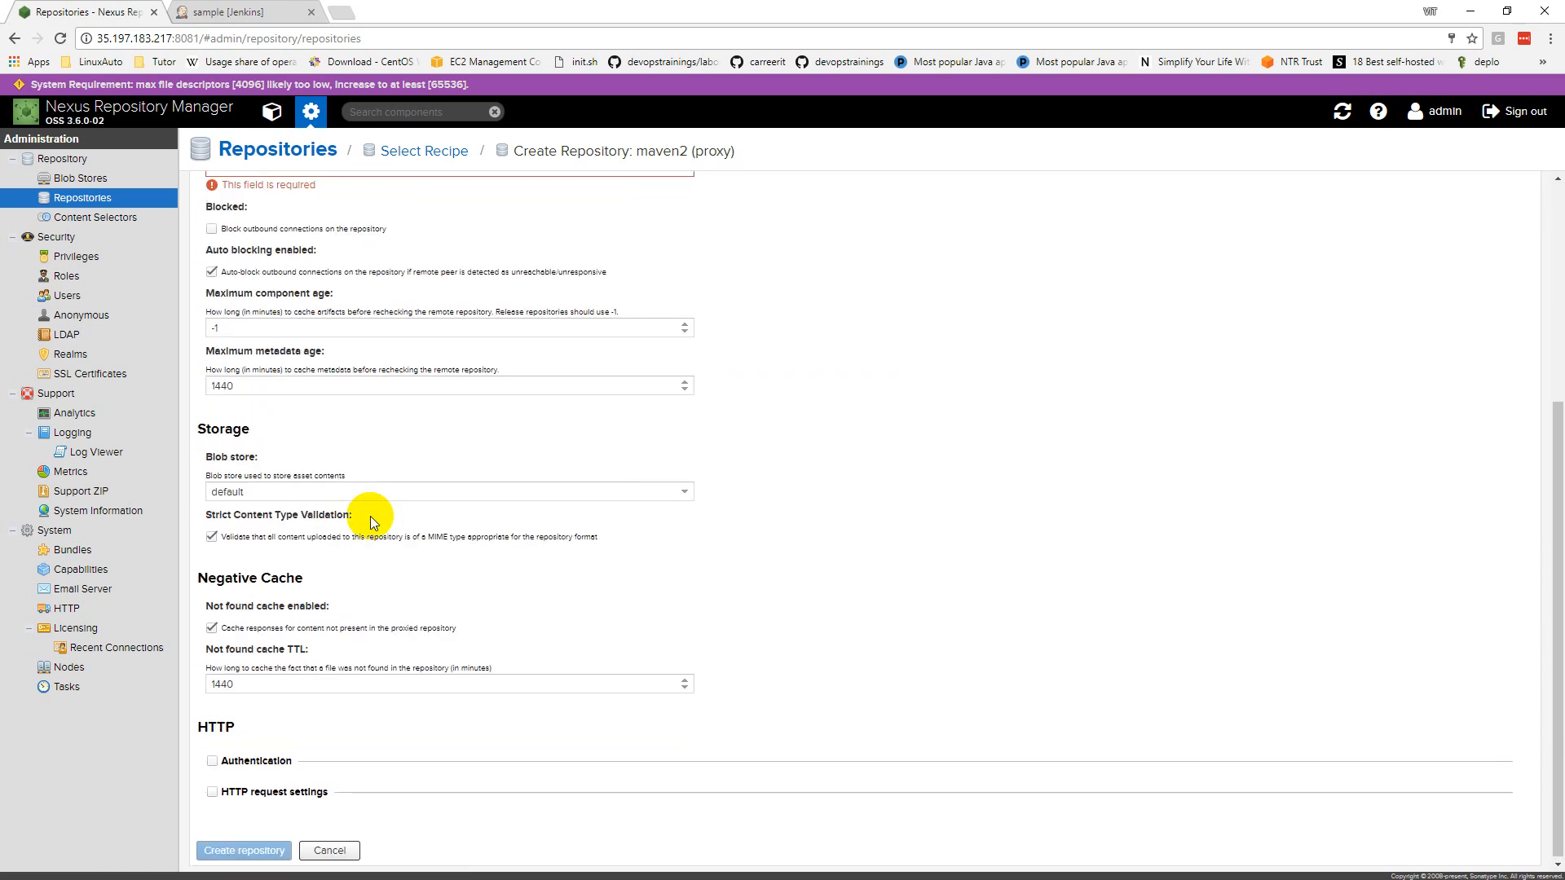
scroll(281, 628, up, 4)
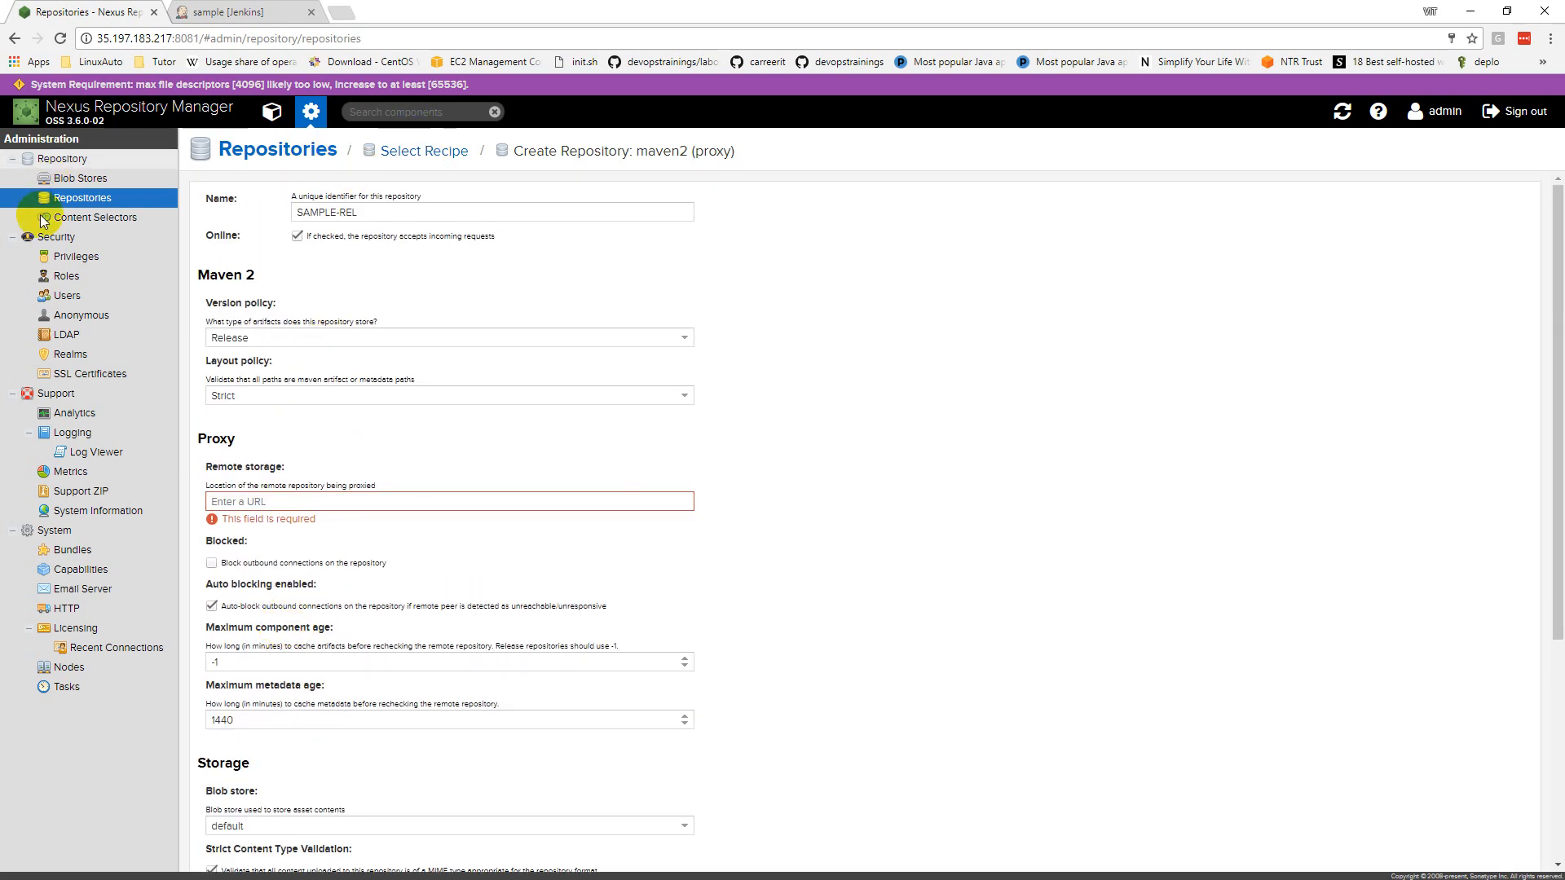
click(90, 209)
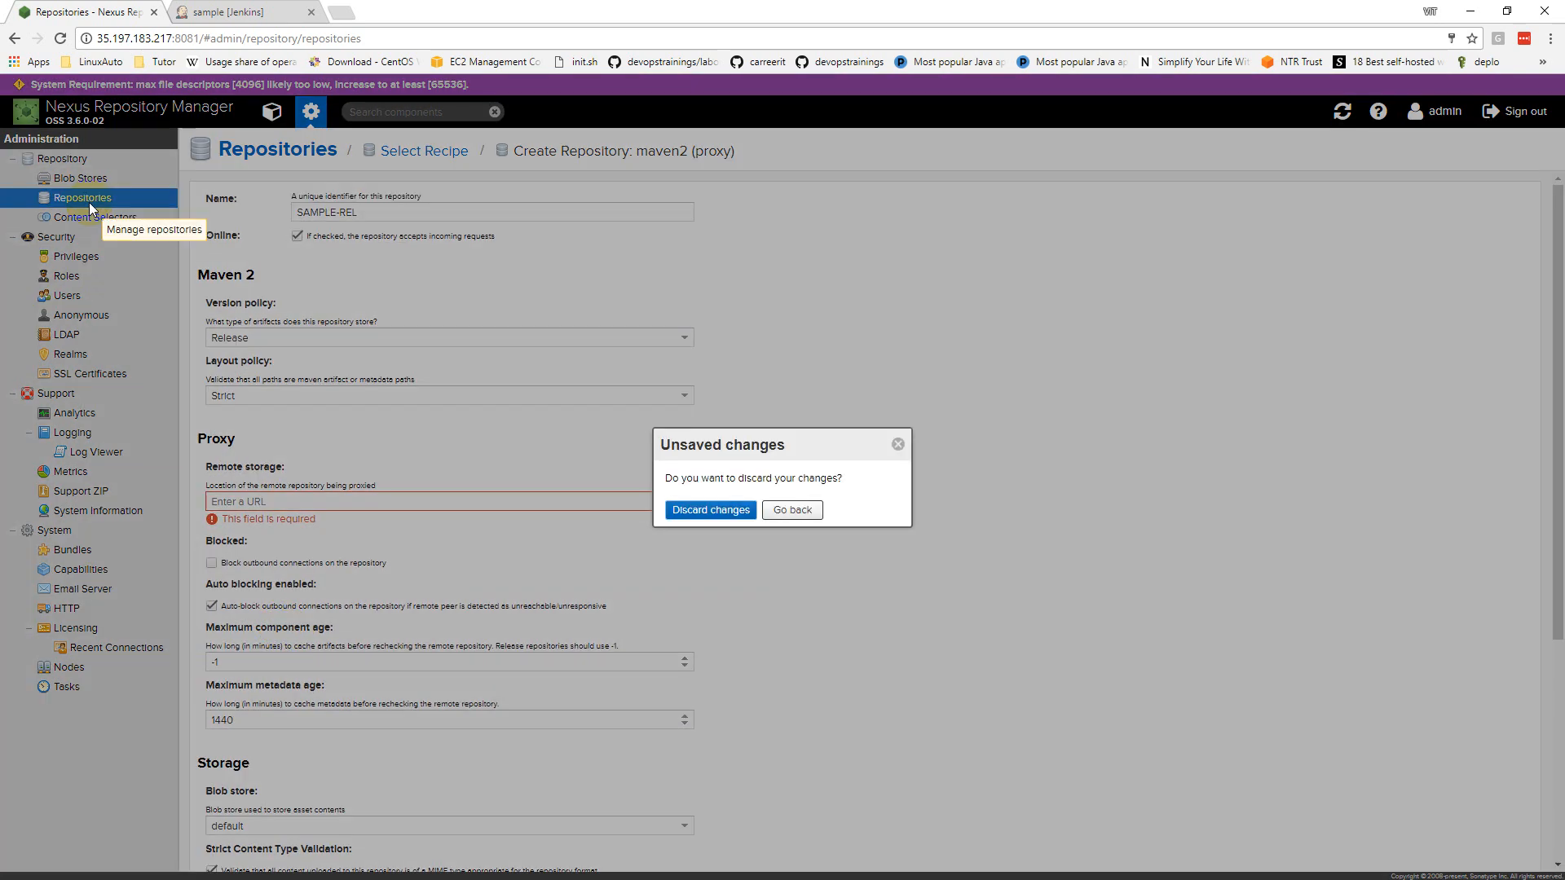
click(789, 510)
click(90, 198)
click(689, 520)
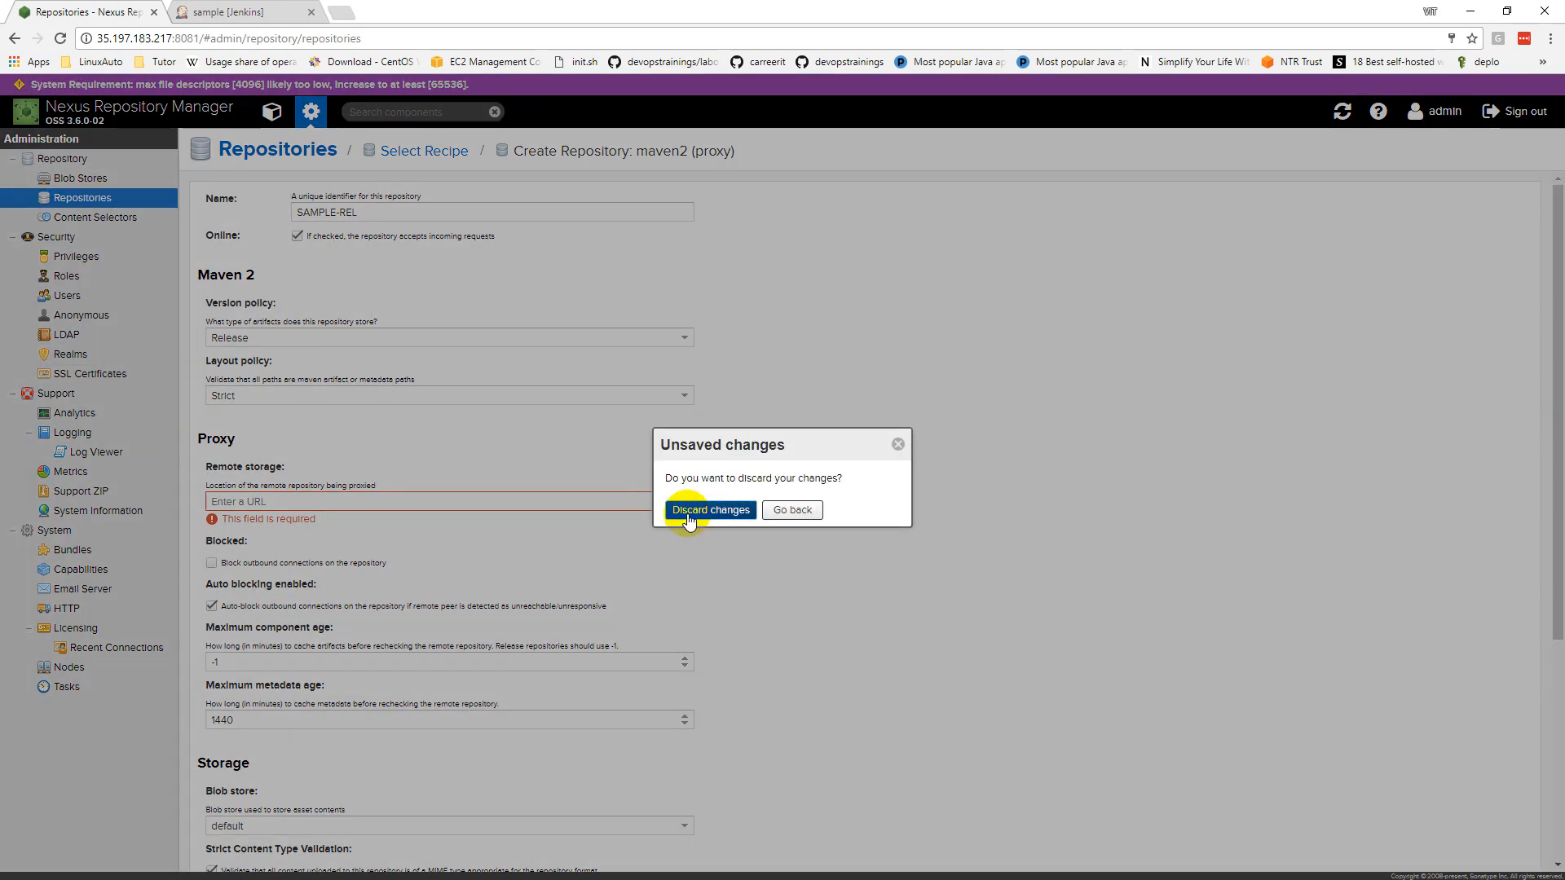
click(688, 513)
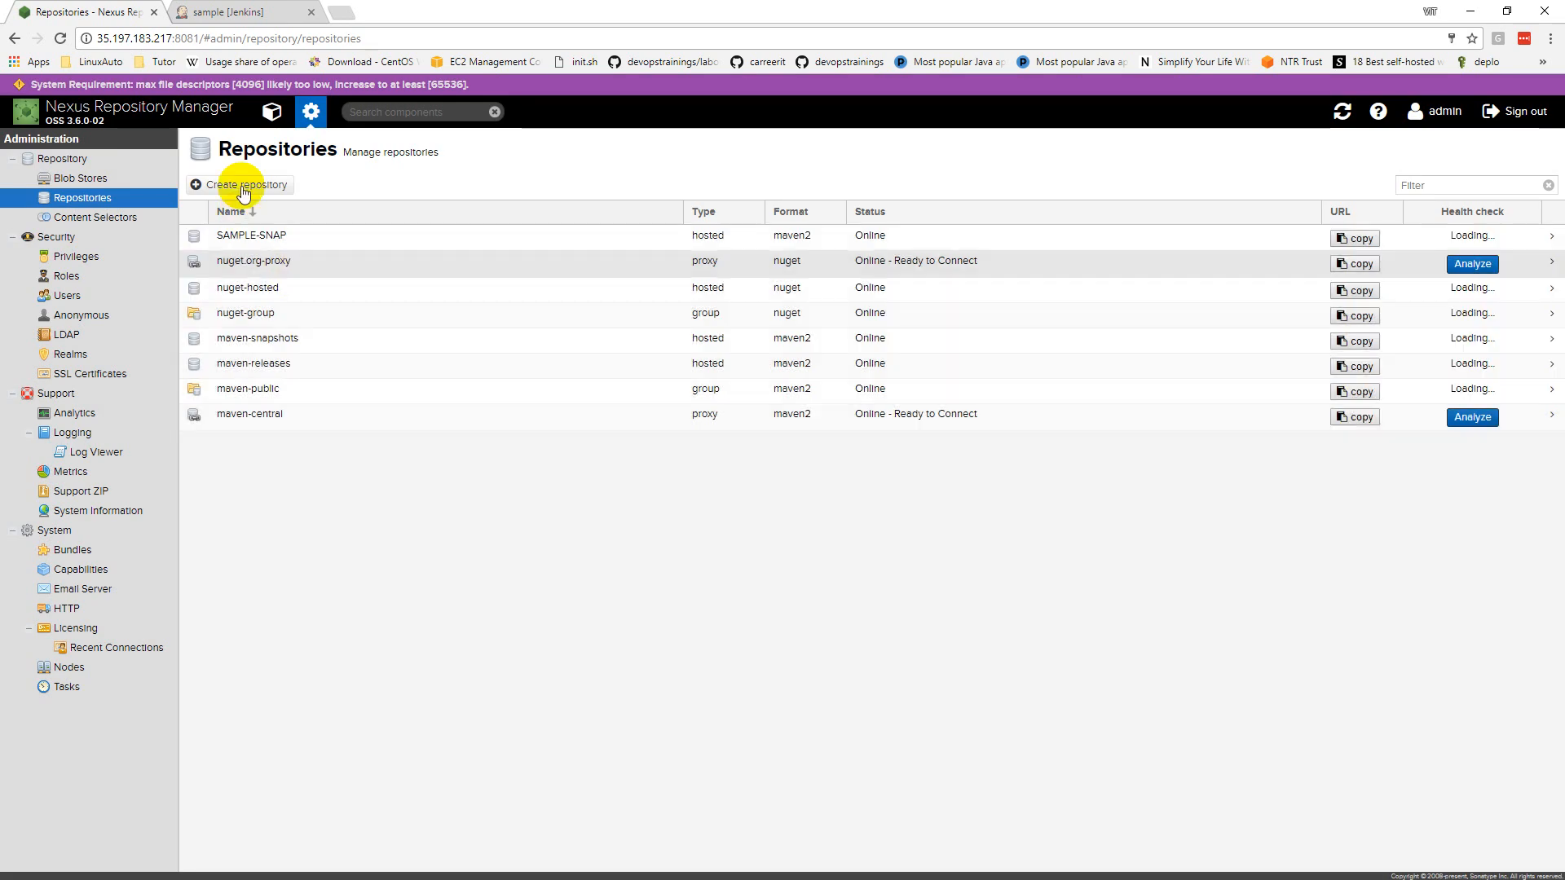
Step: Create another maven2 (hosted) repository, SAMPLE-REL, keeping the Release version policy
click(242, 186)
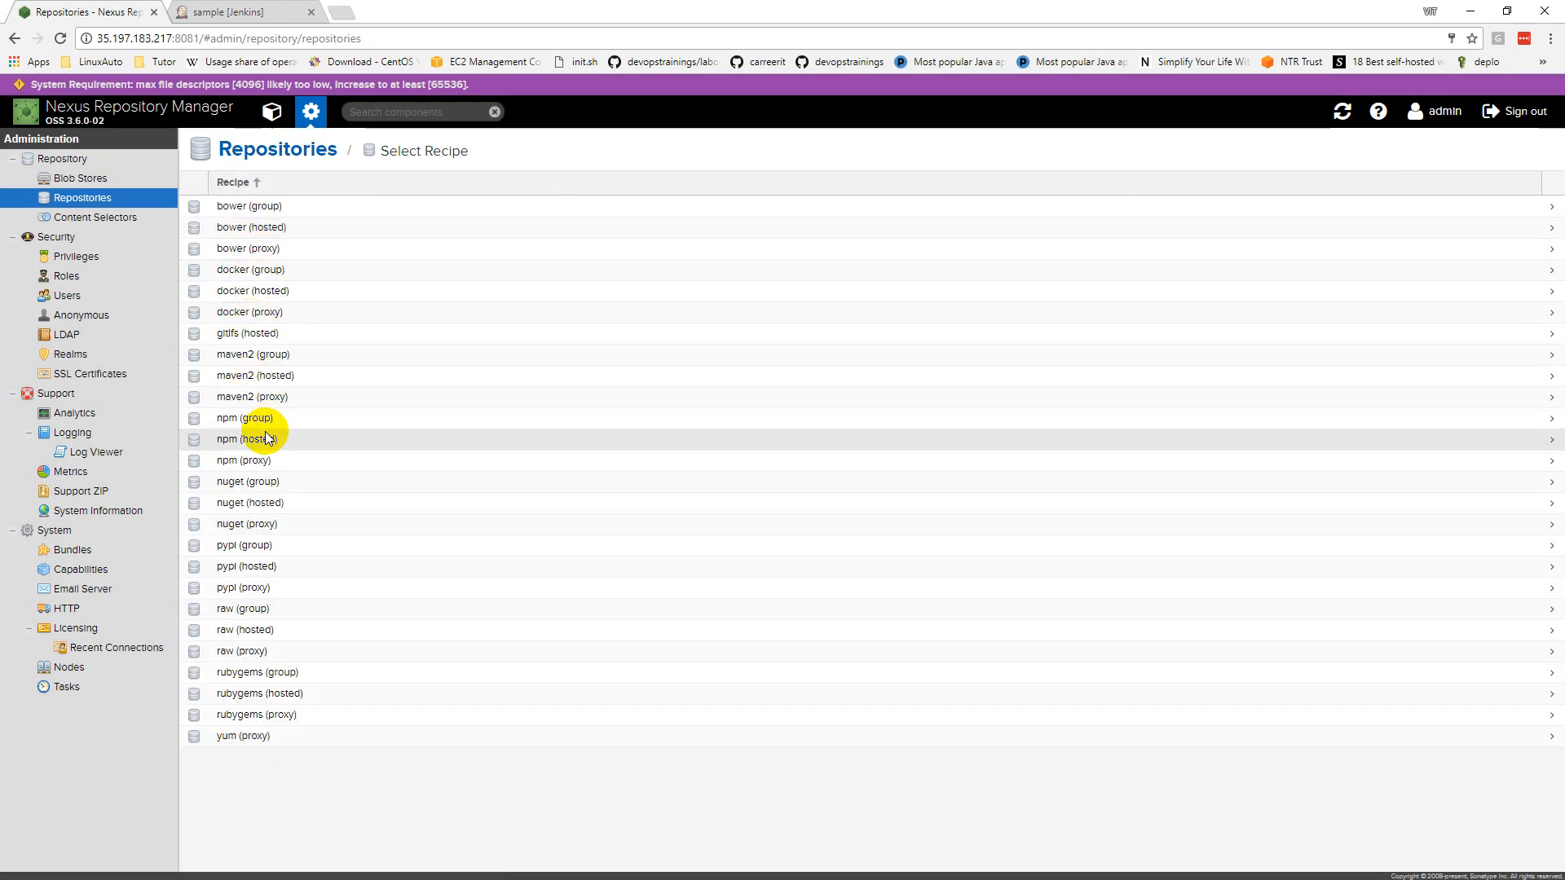
click(261, 375)
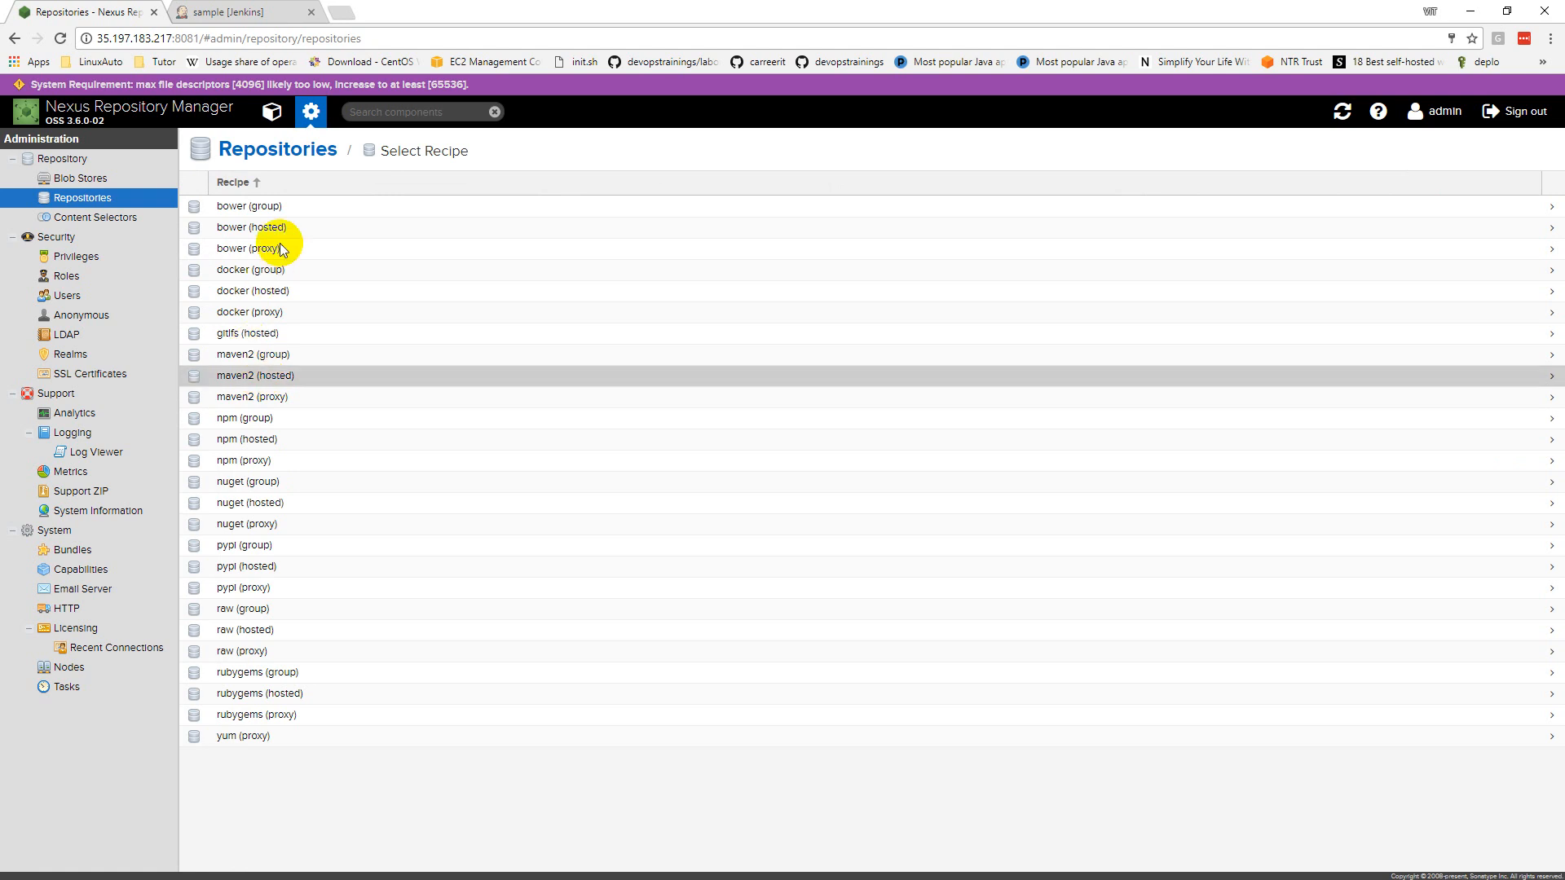
click(348, 215)
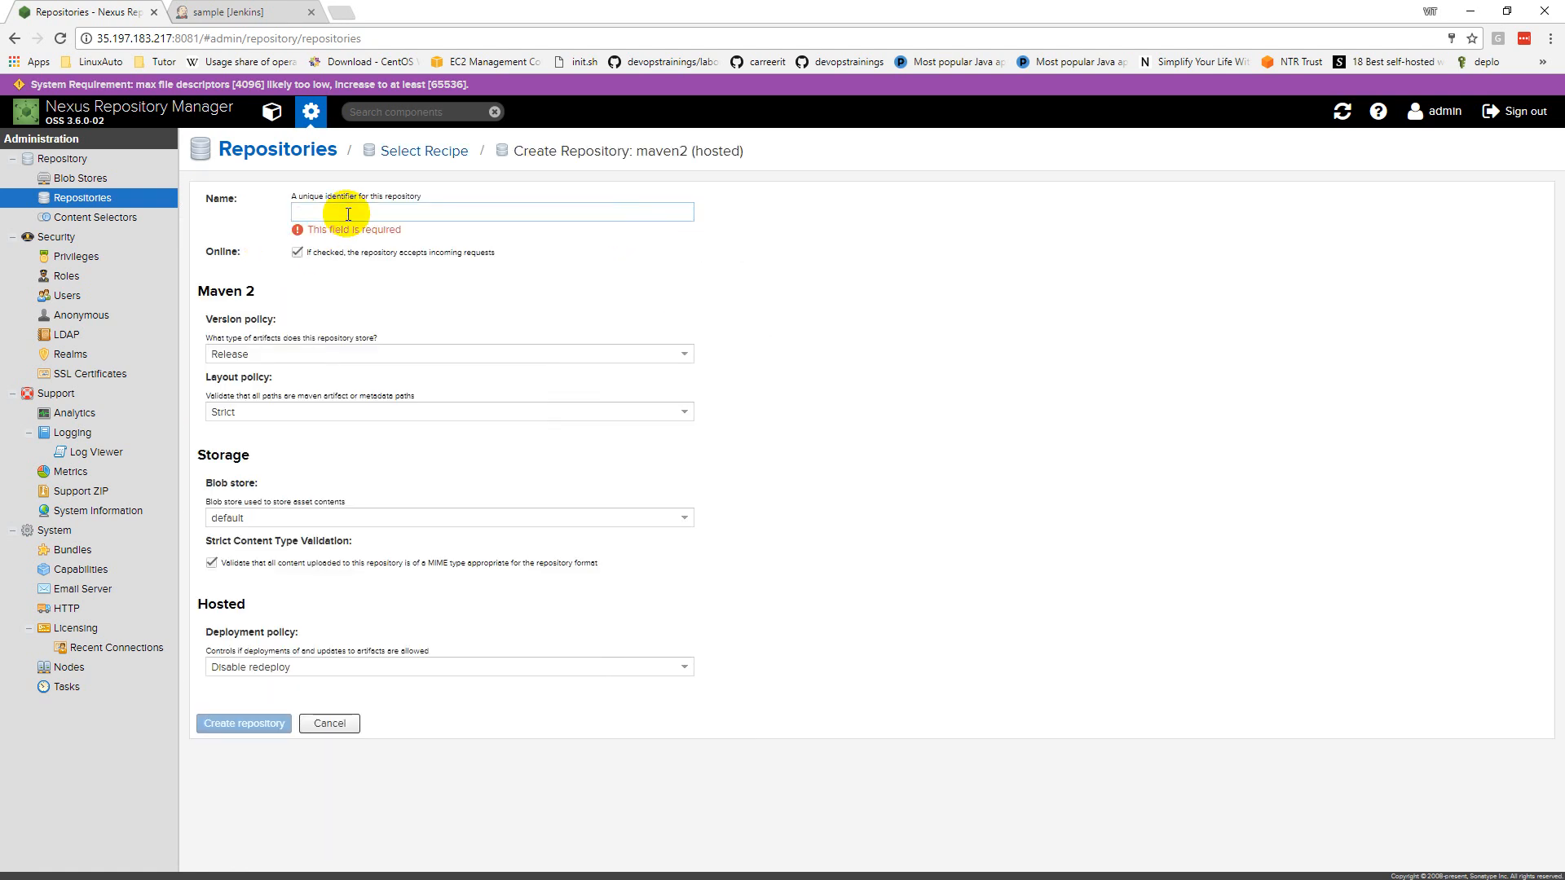
text(SAMPLE-REL)
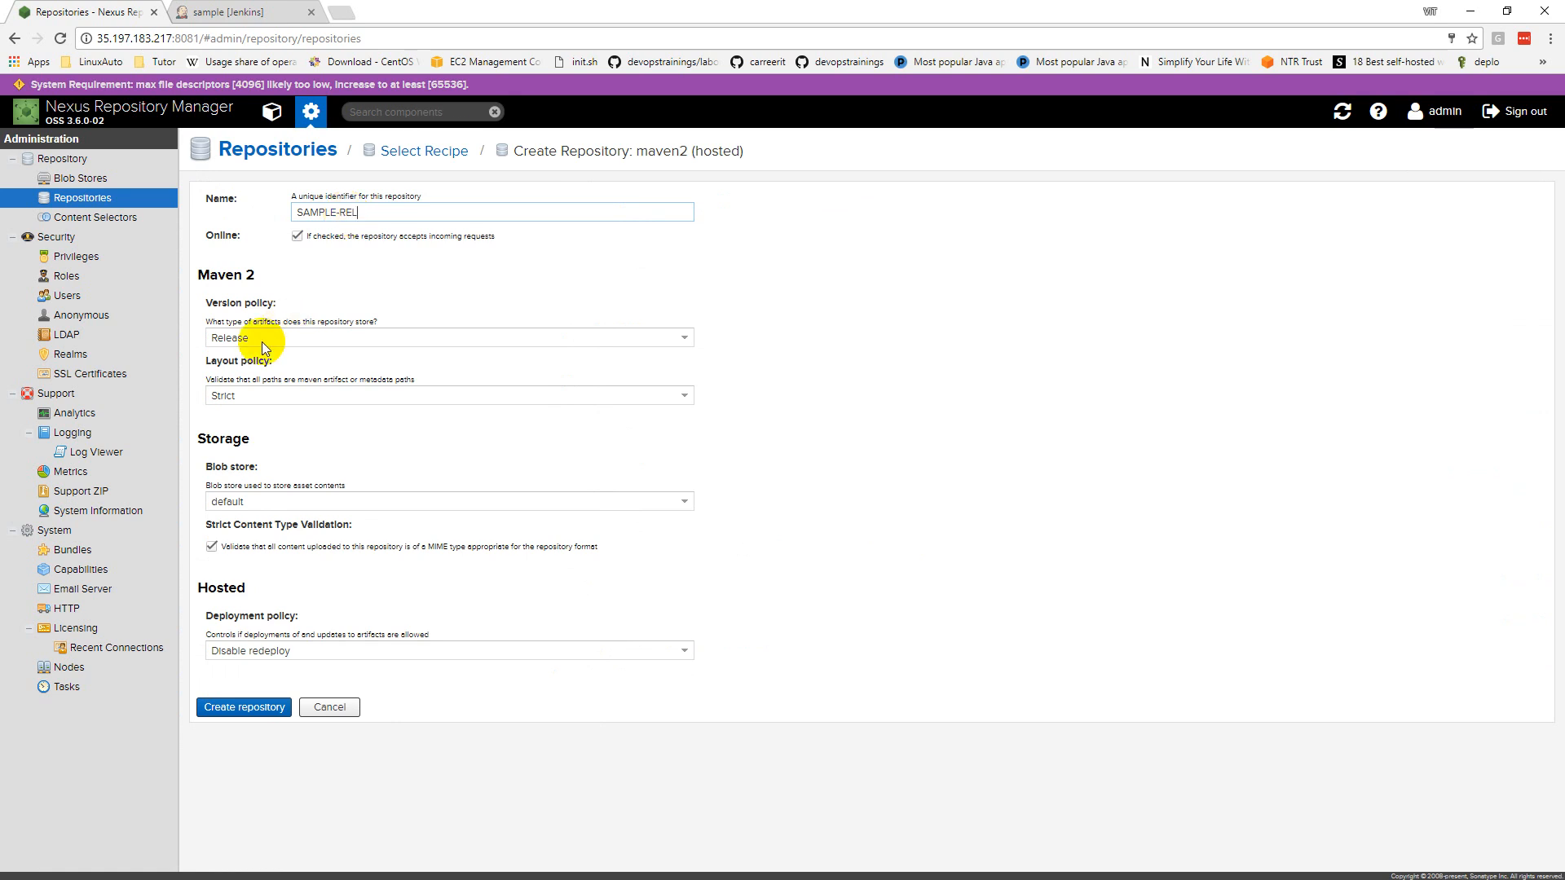
click(245, 707)
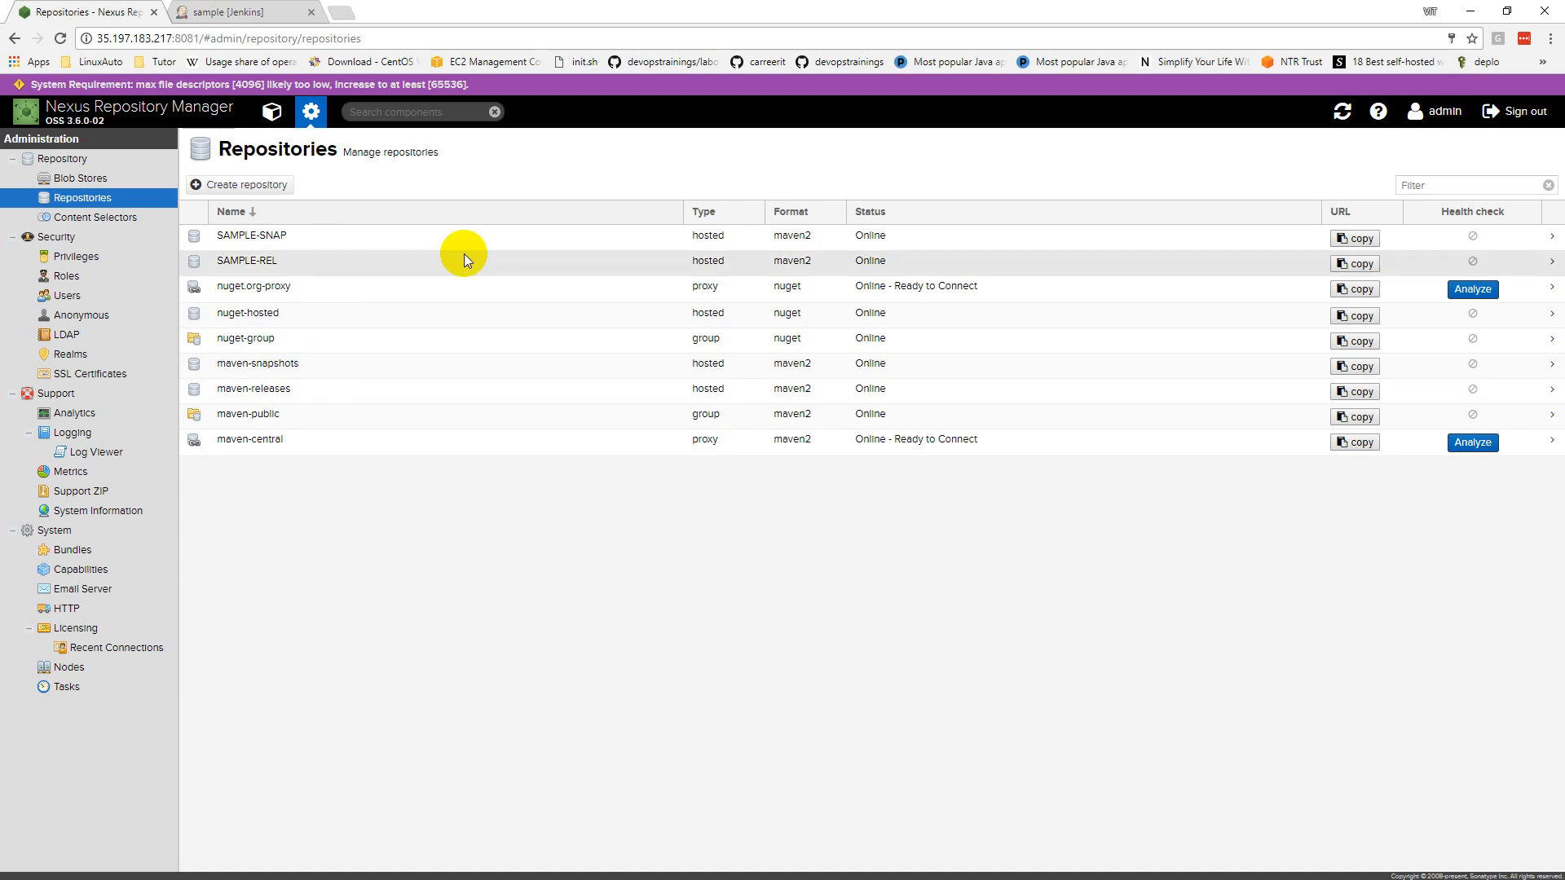
Step: Copy the SAMPLE-SNAP repository URL from Nexus
click(1358, 239)
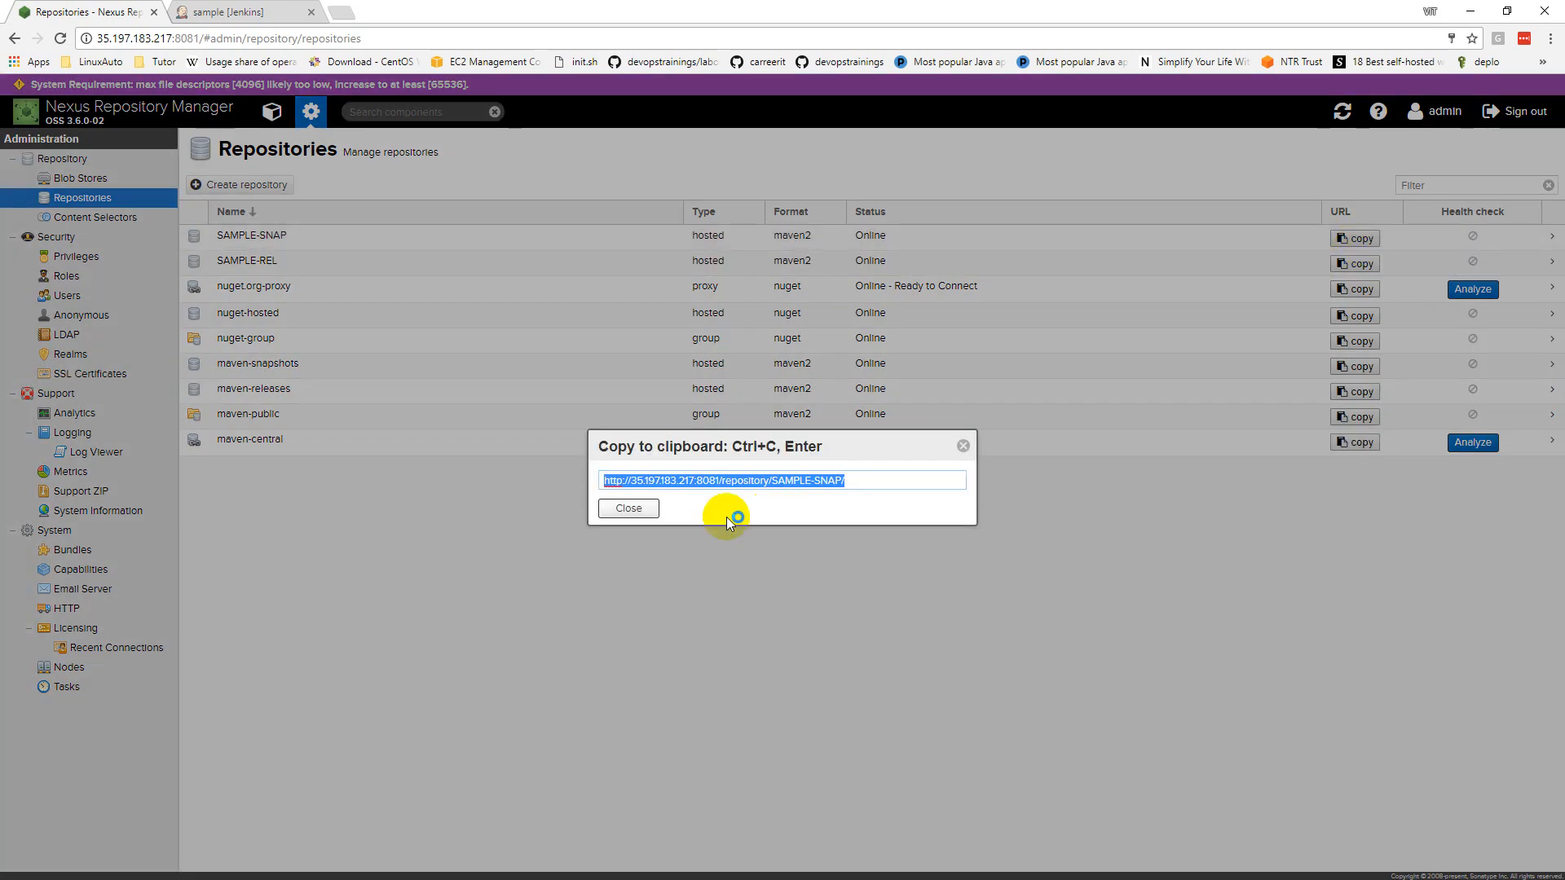
key(ctrl+c)
key(alt+Tab)
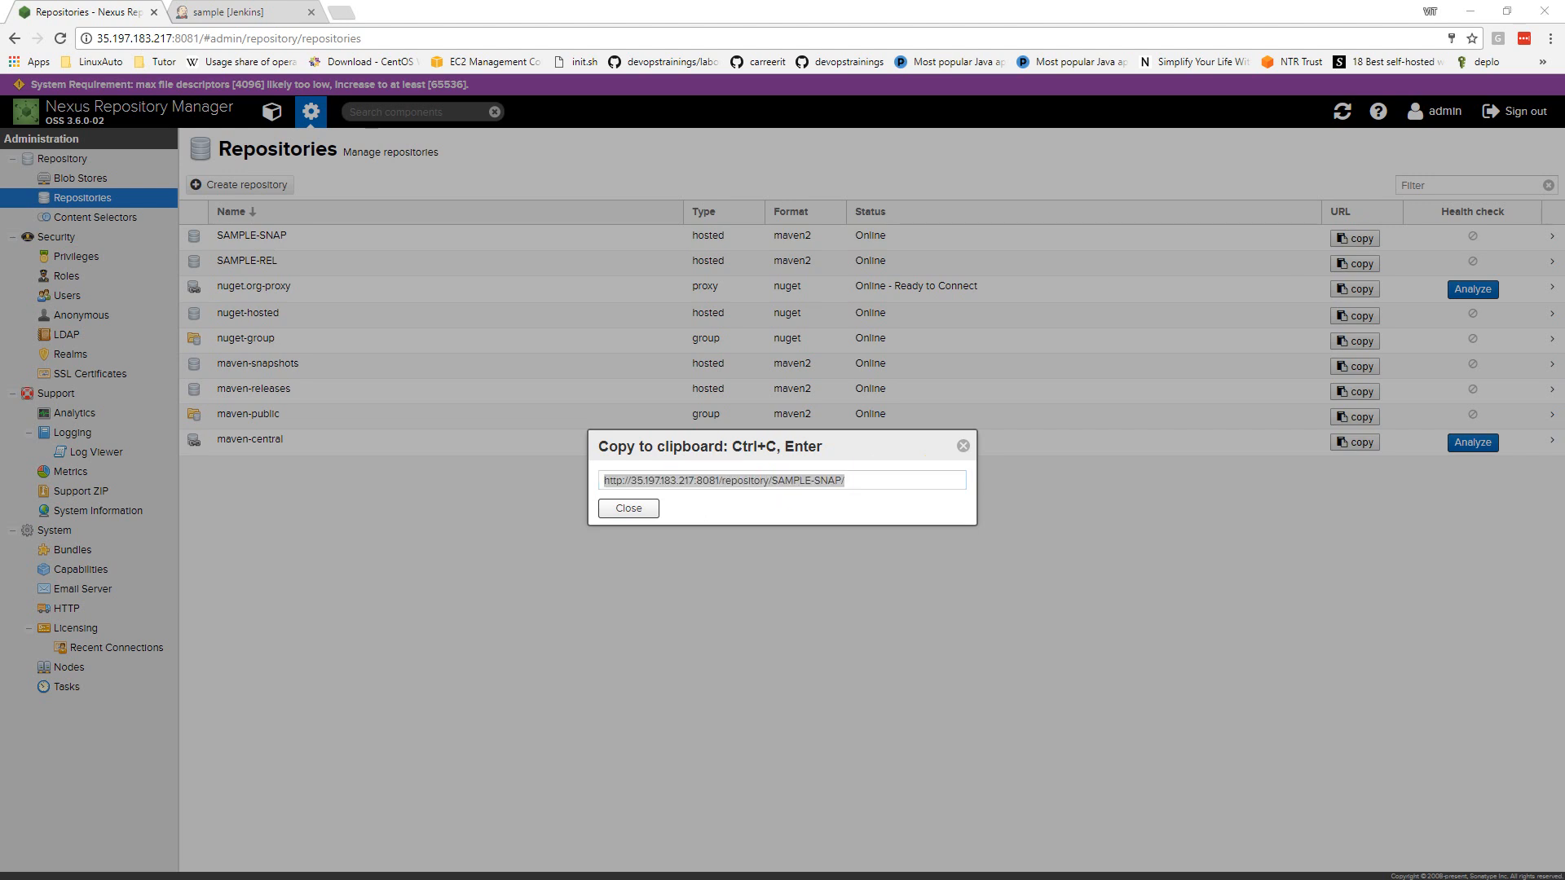
Step: Open github.com/carreerit/mavenrepo in a new browser tab
click(341, 13)
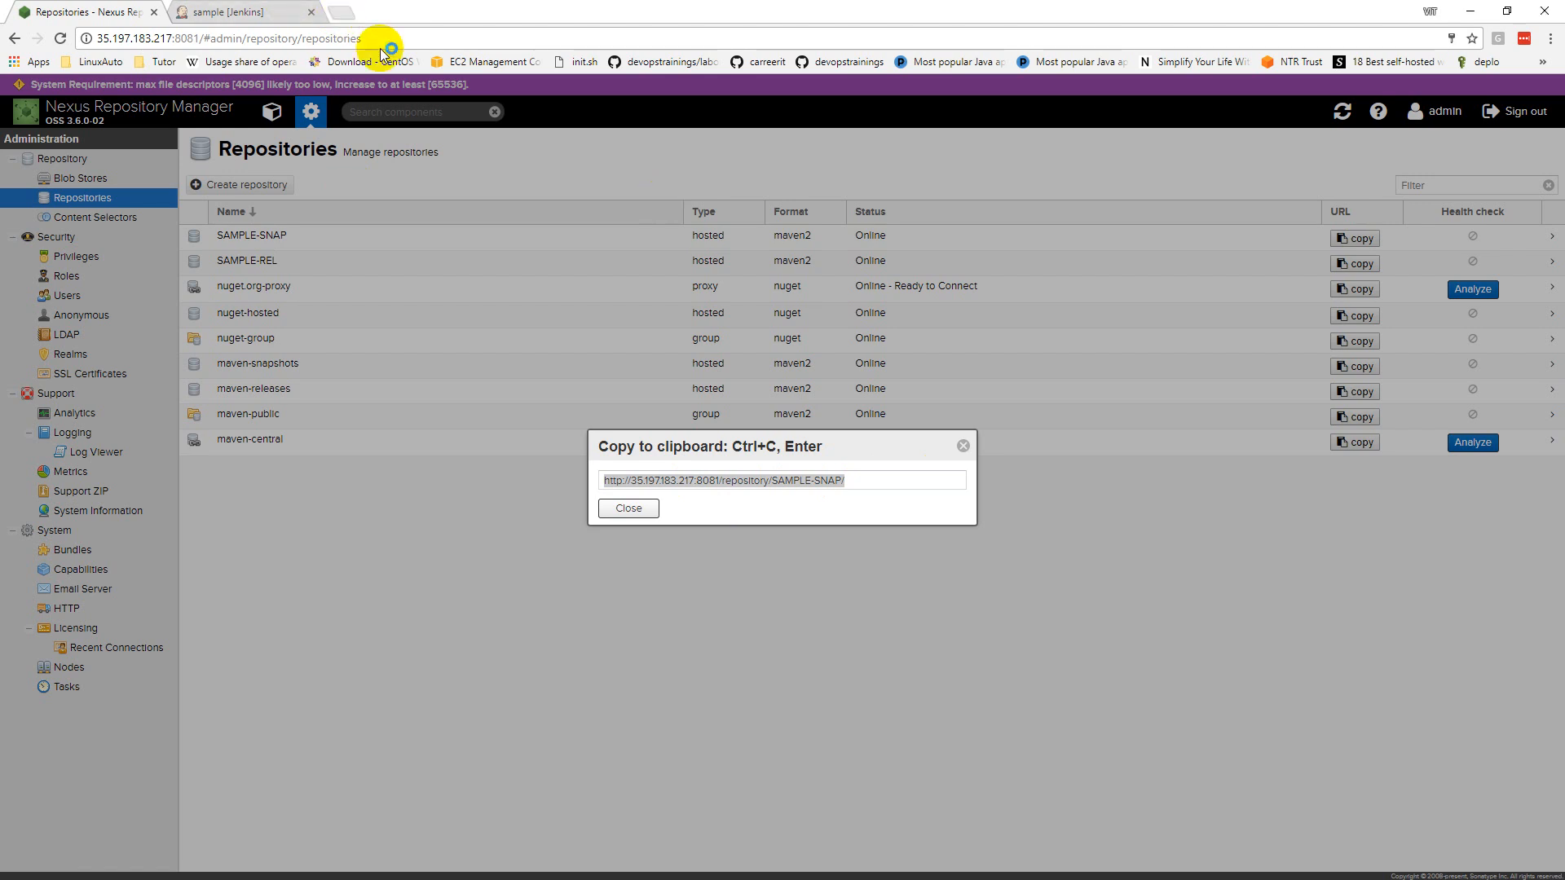
key(ctrl+v)
key(Return)
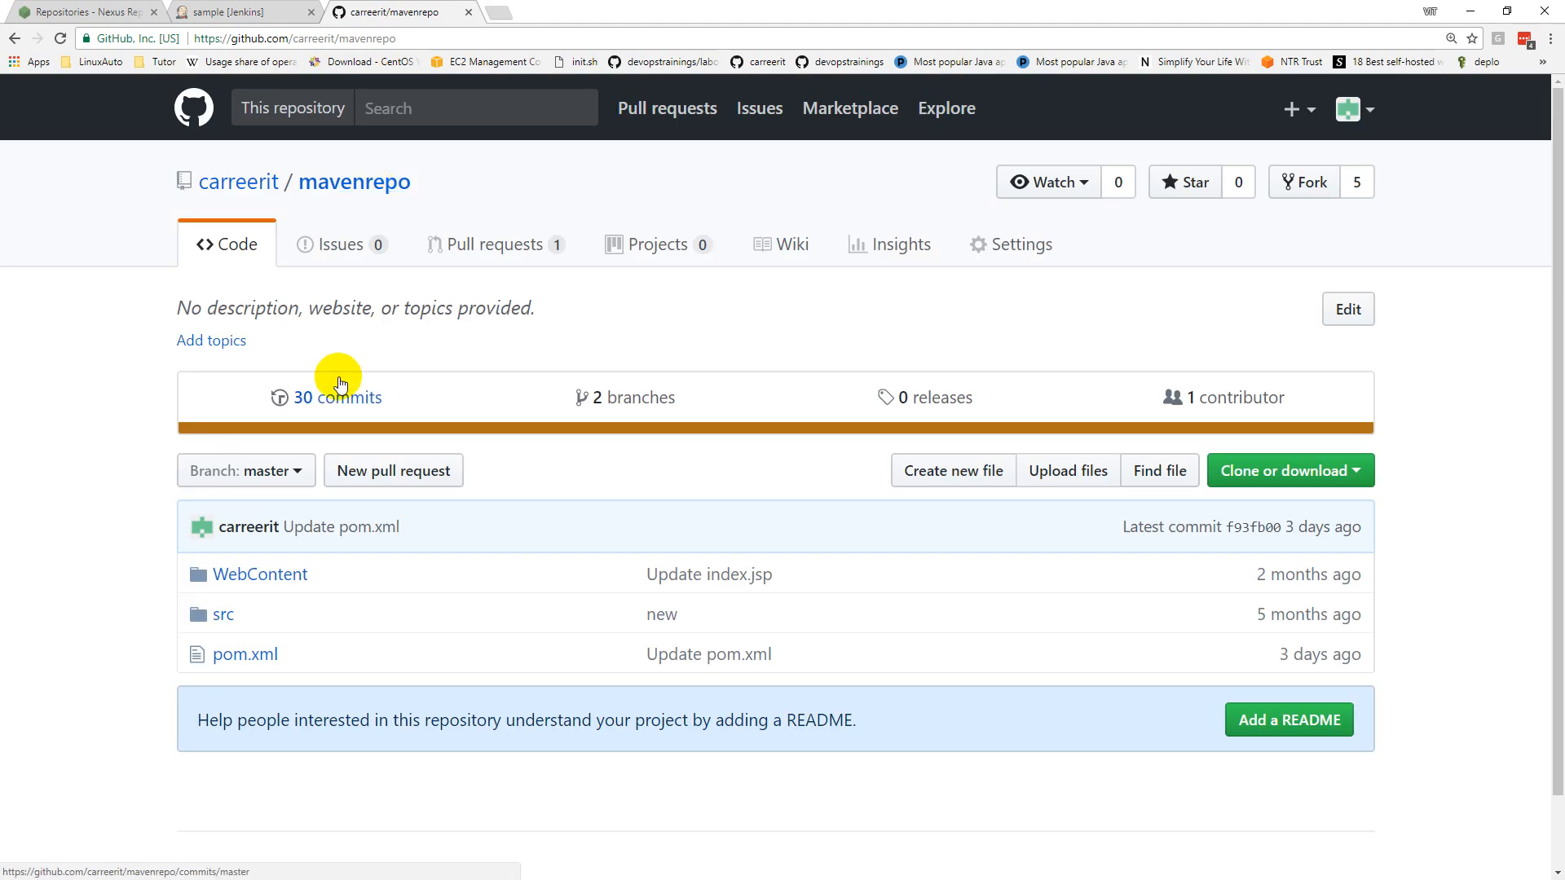
Step: Open mavenrepo's pom.xml, check its maven-releases and maven-snapshots URLs, and start editing it
click(234, 656)
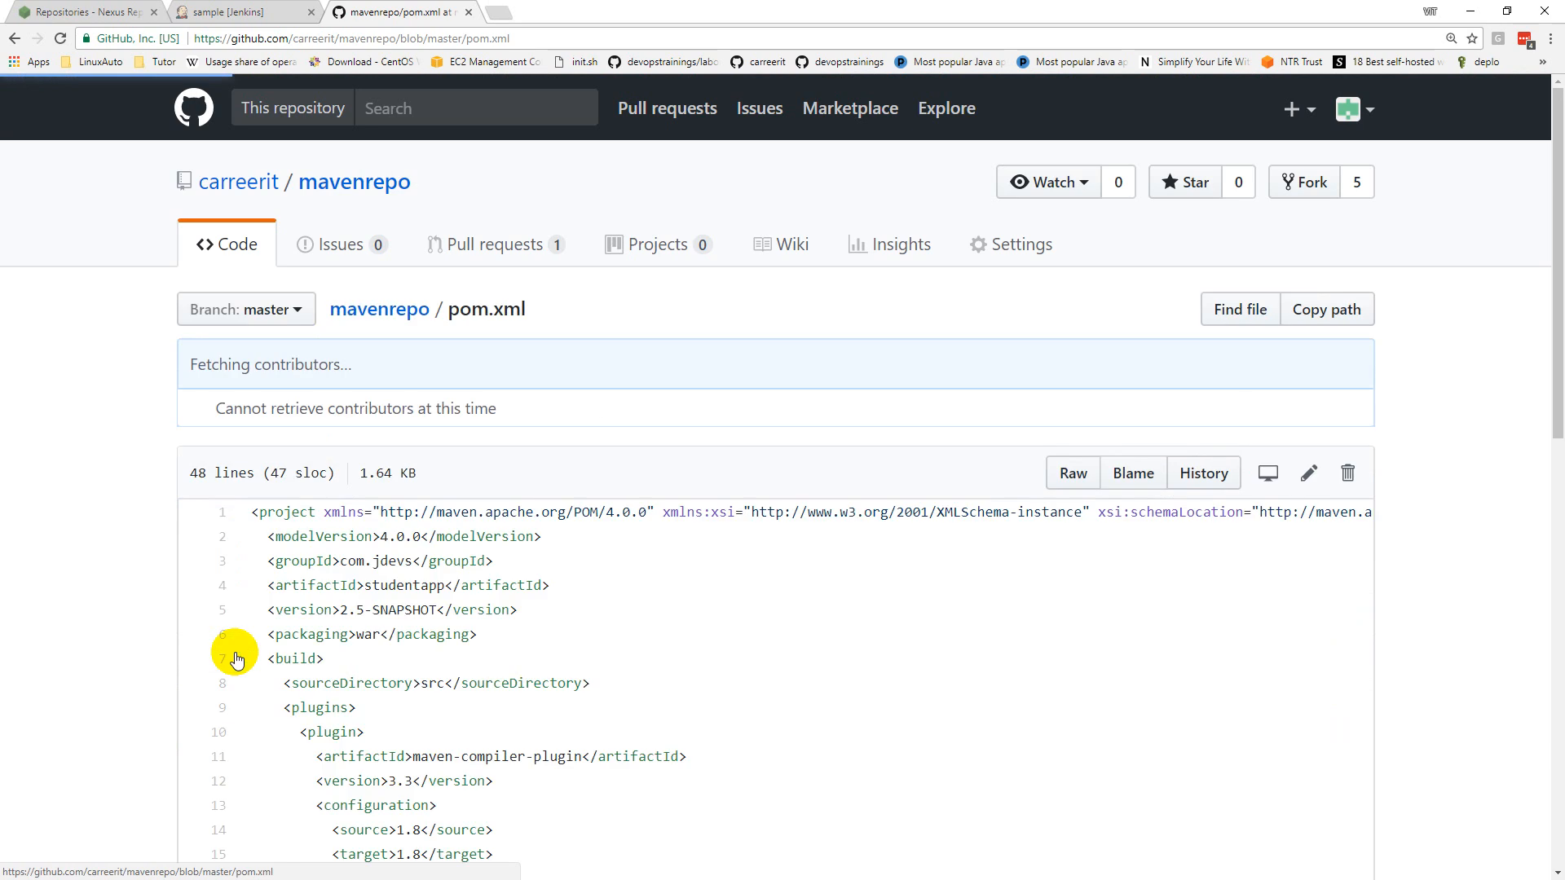
scroll(494, 573, down, 10)
scroll(494, 574, down, 2)
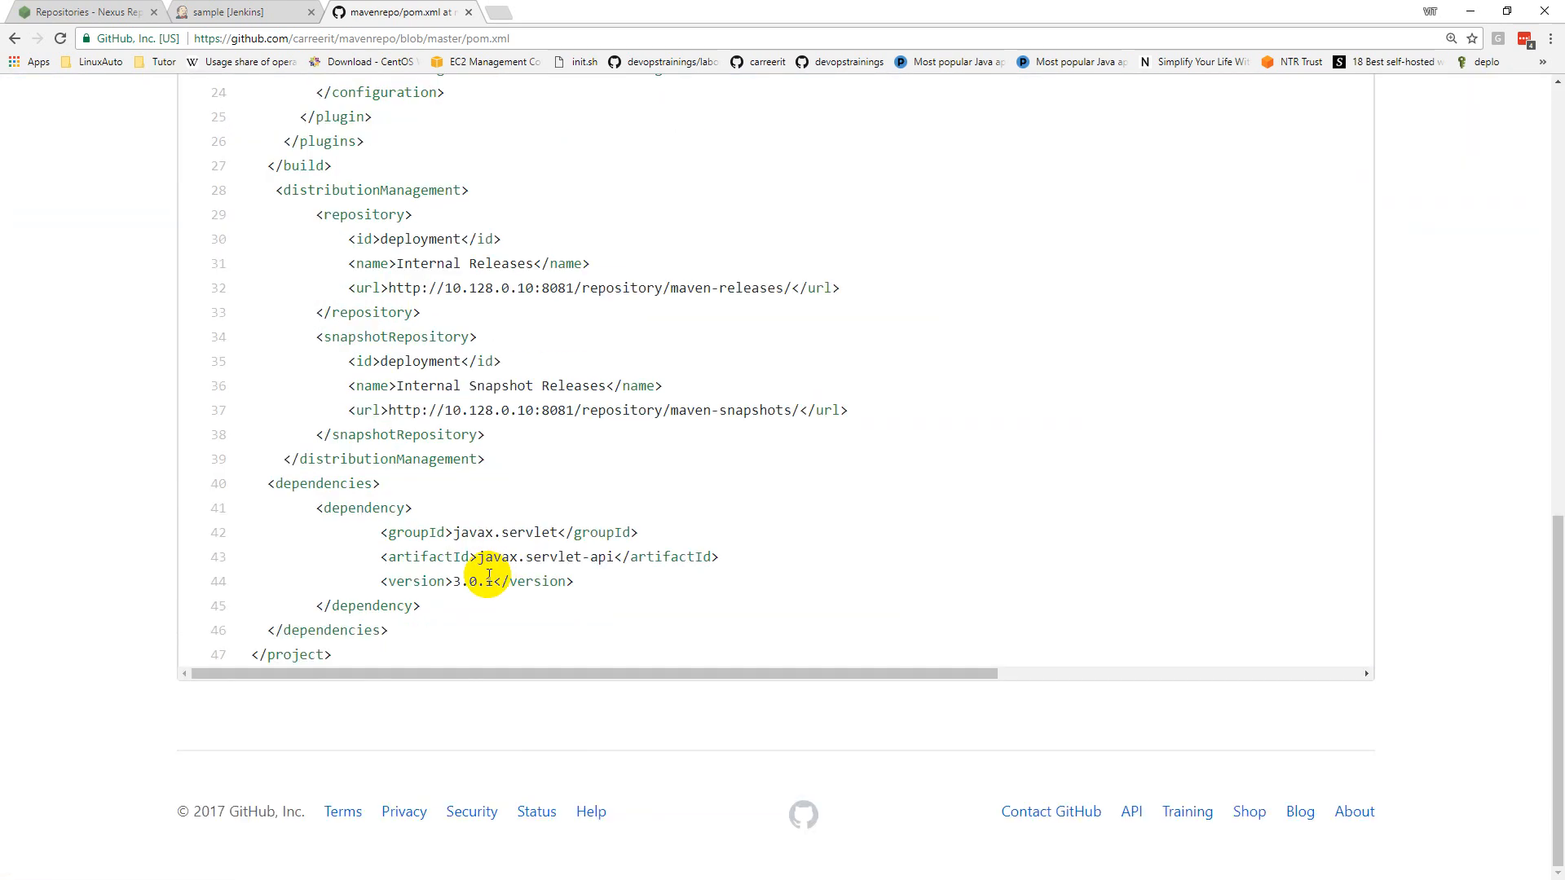
drag(382, 288, 807, 290)
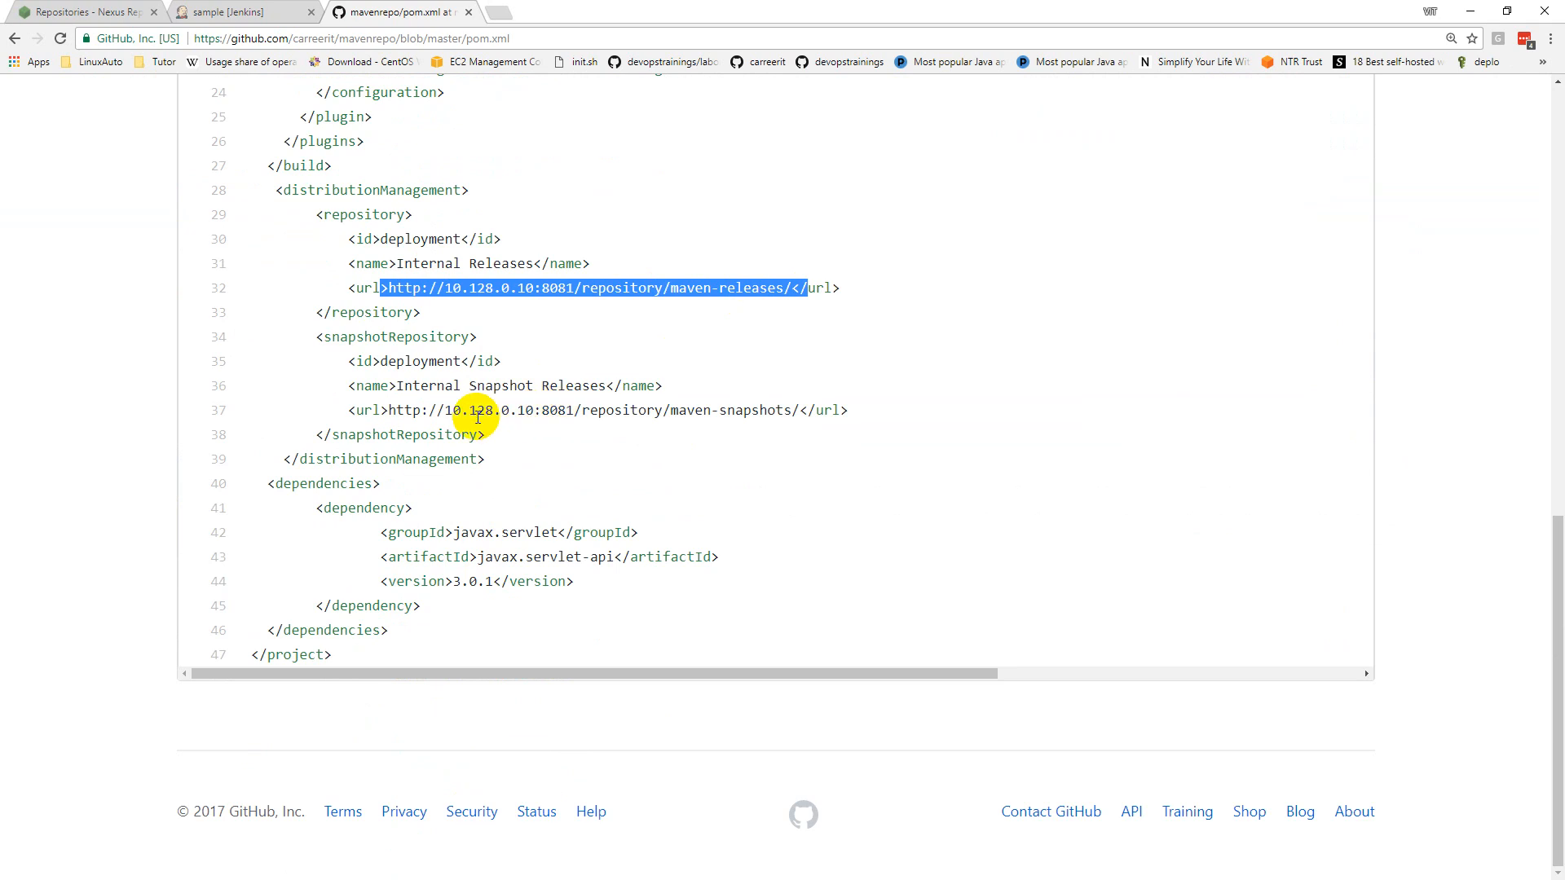
drag(387, 410, 799, 411)
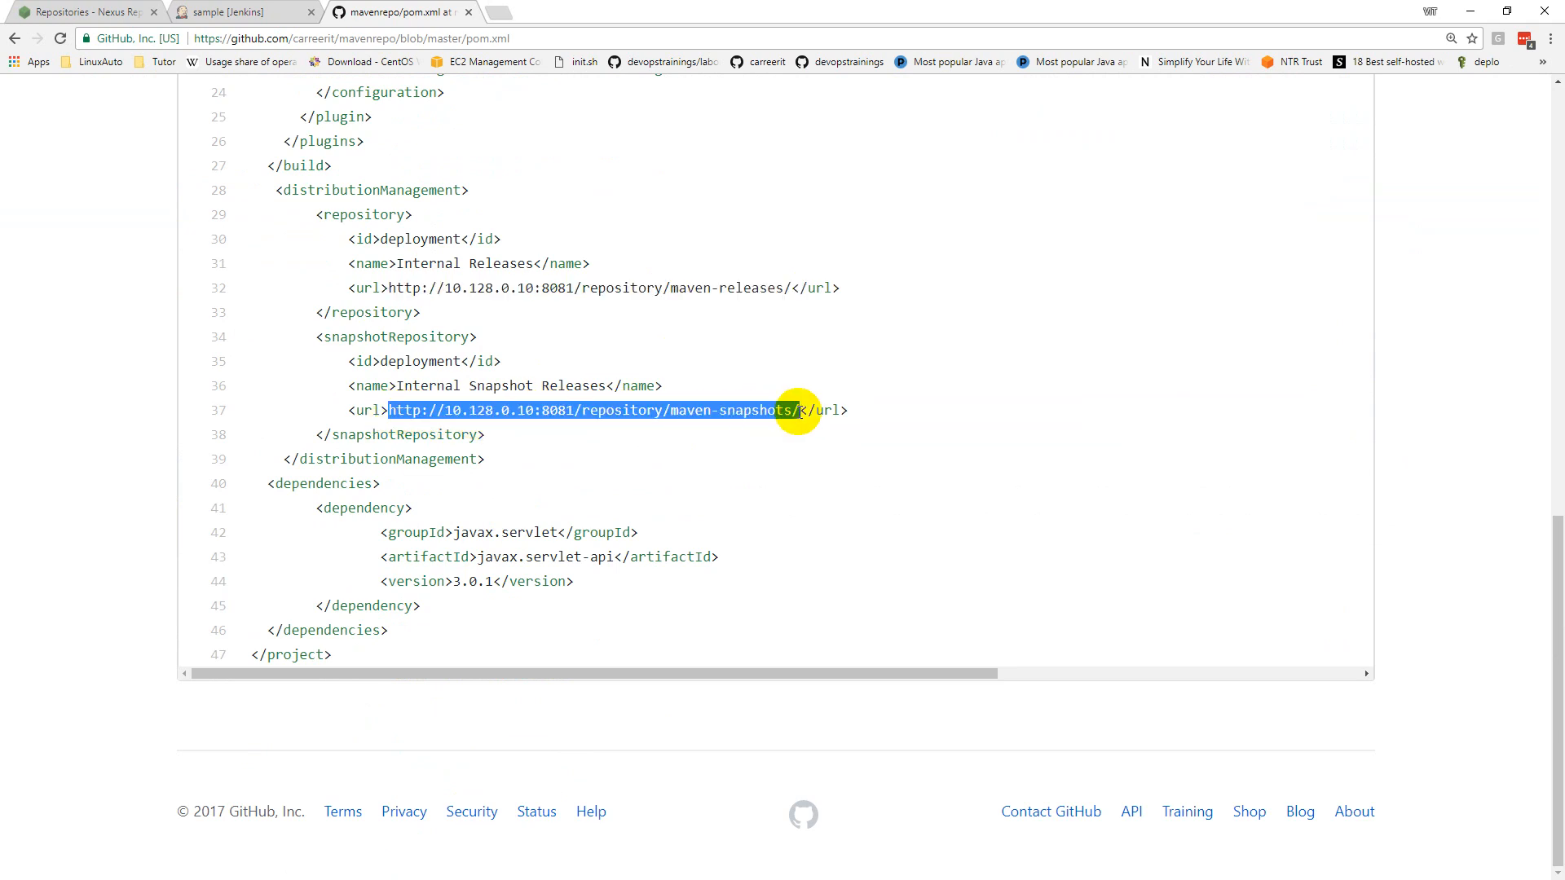
scroll(776, 426, up, 12)
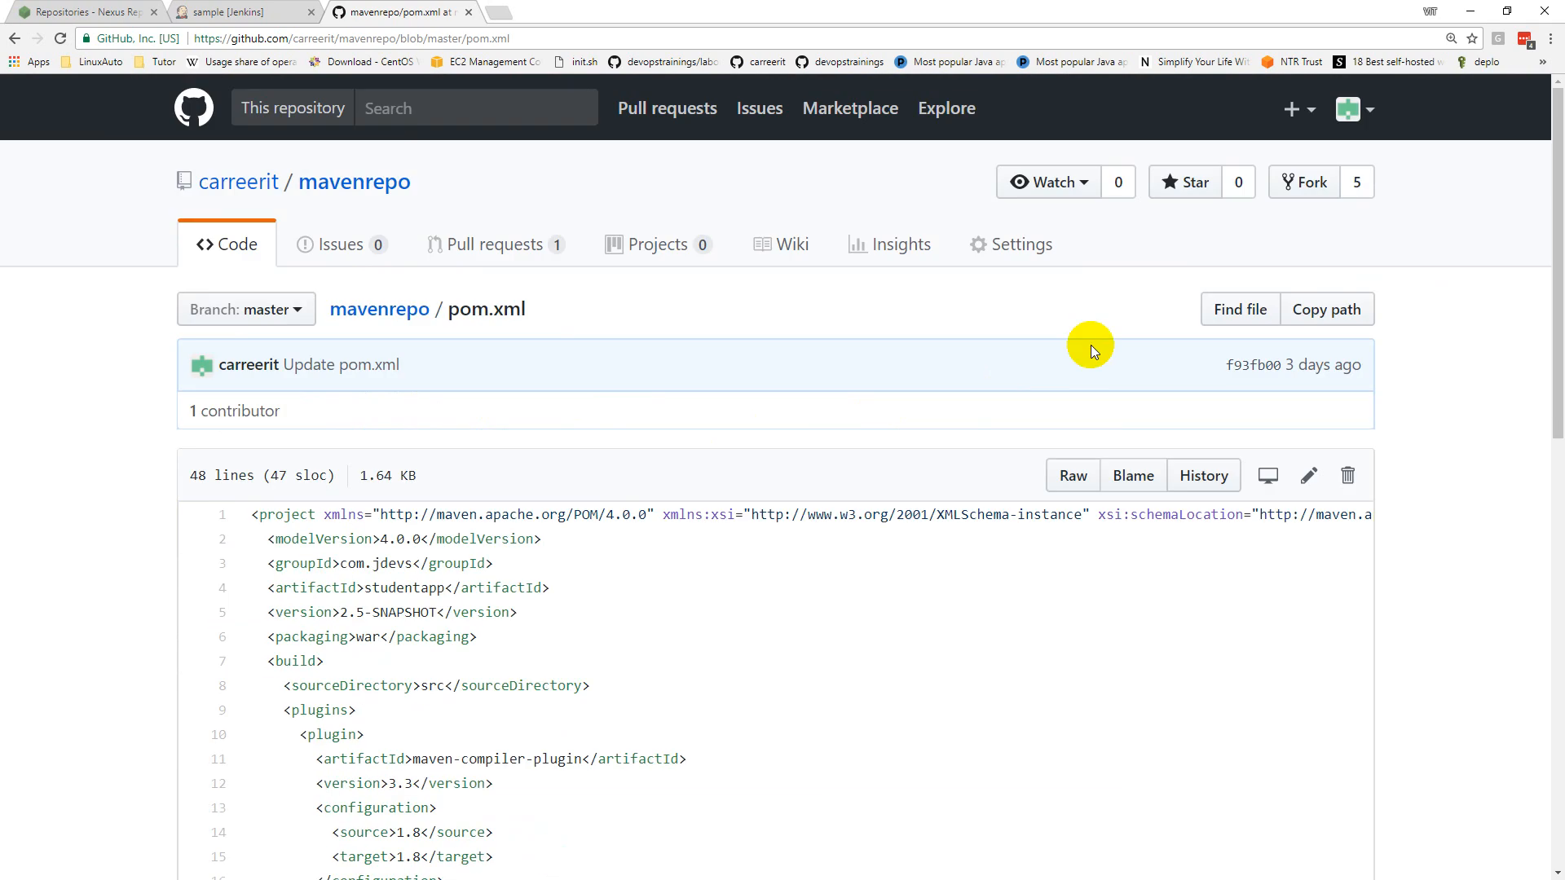
click(1312, 476)
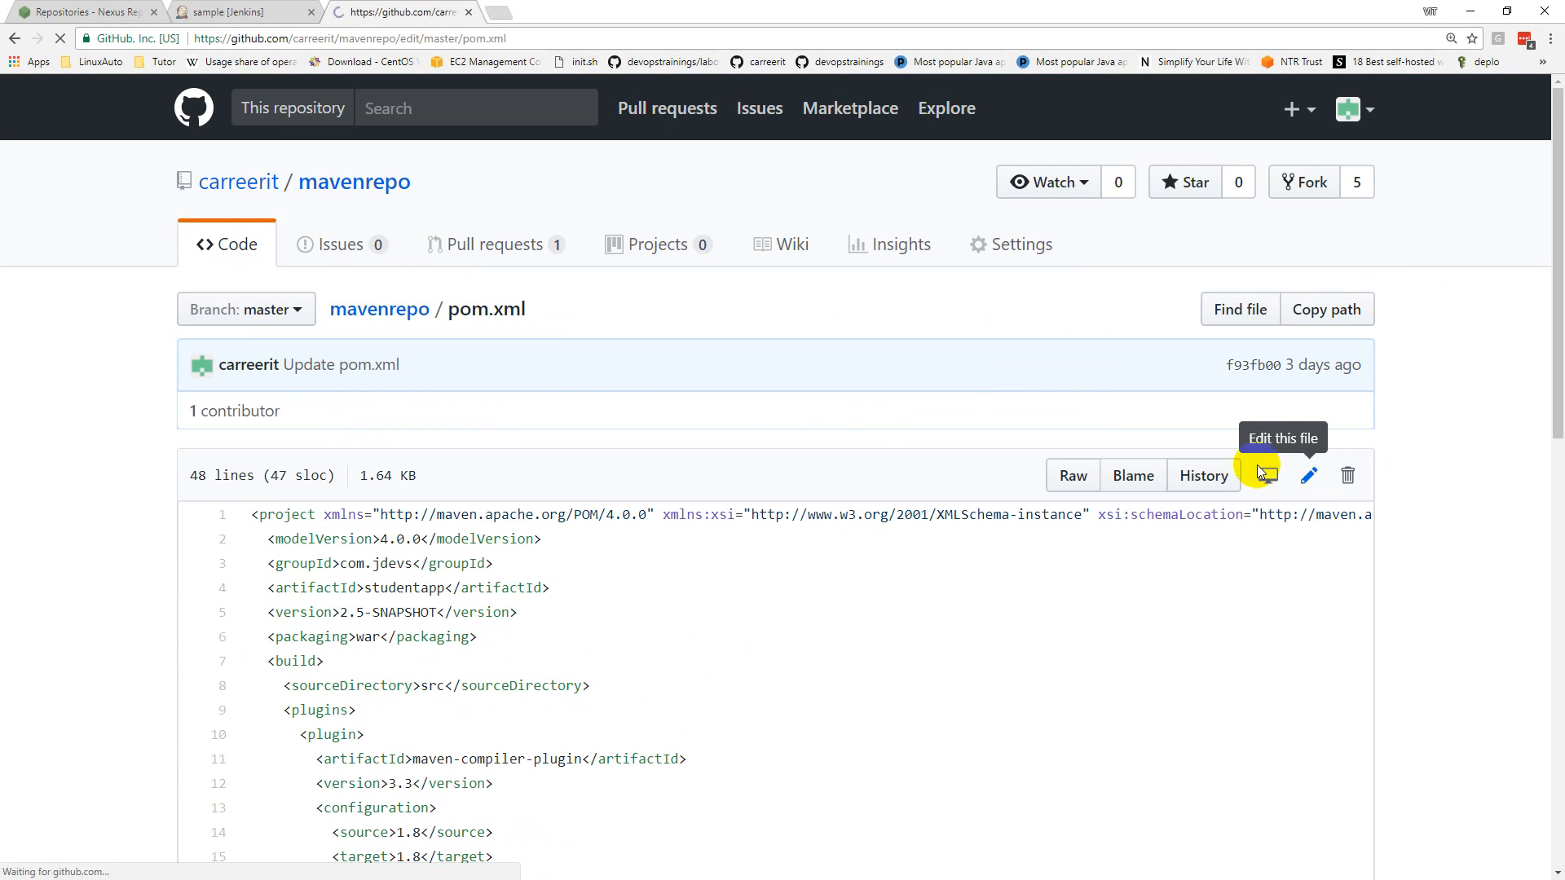
Step: Replace the snapshot repository URL on line 37 with the Nexus SAMPLE-SNAP URL
scroll(652, 432, down, 3)
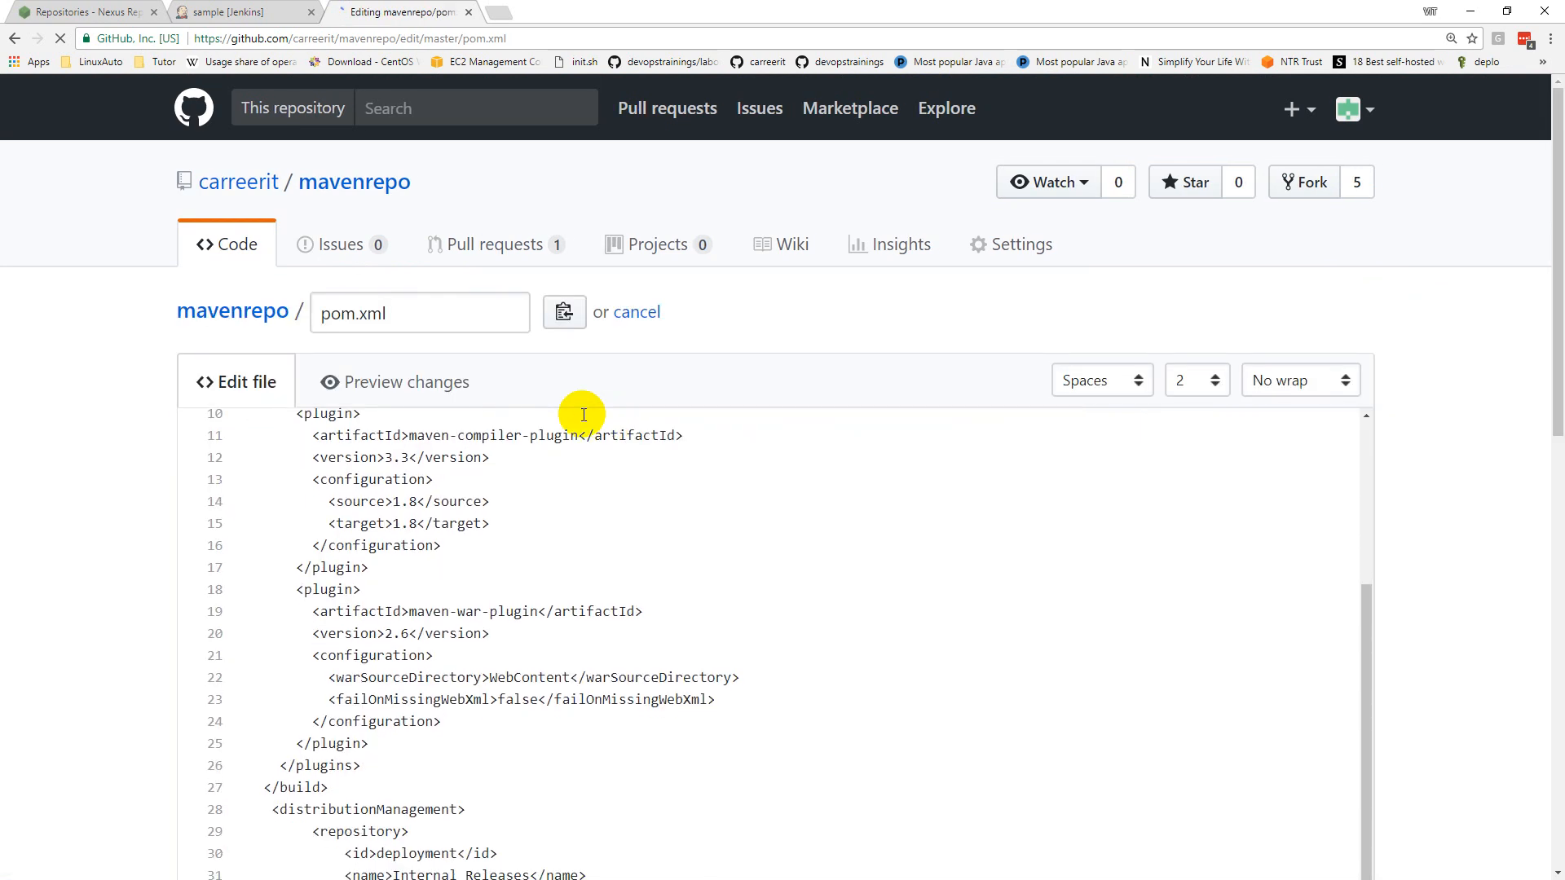
scroll(552, 538, down, 8)
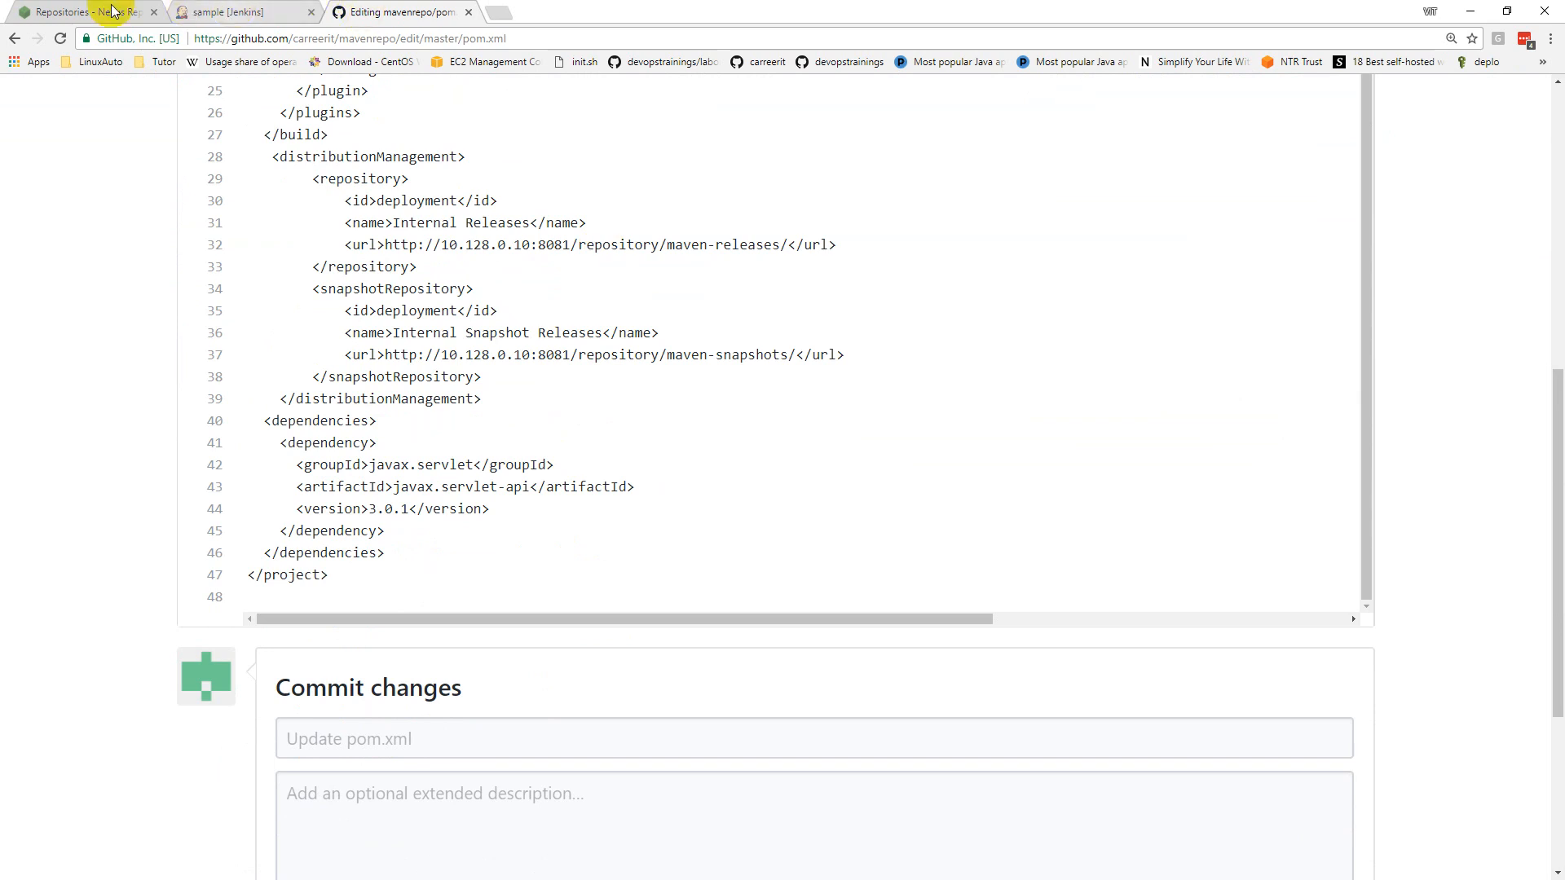
click(69, 12)
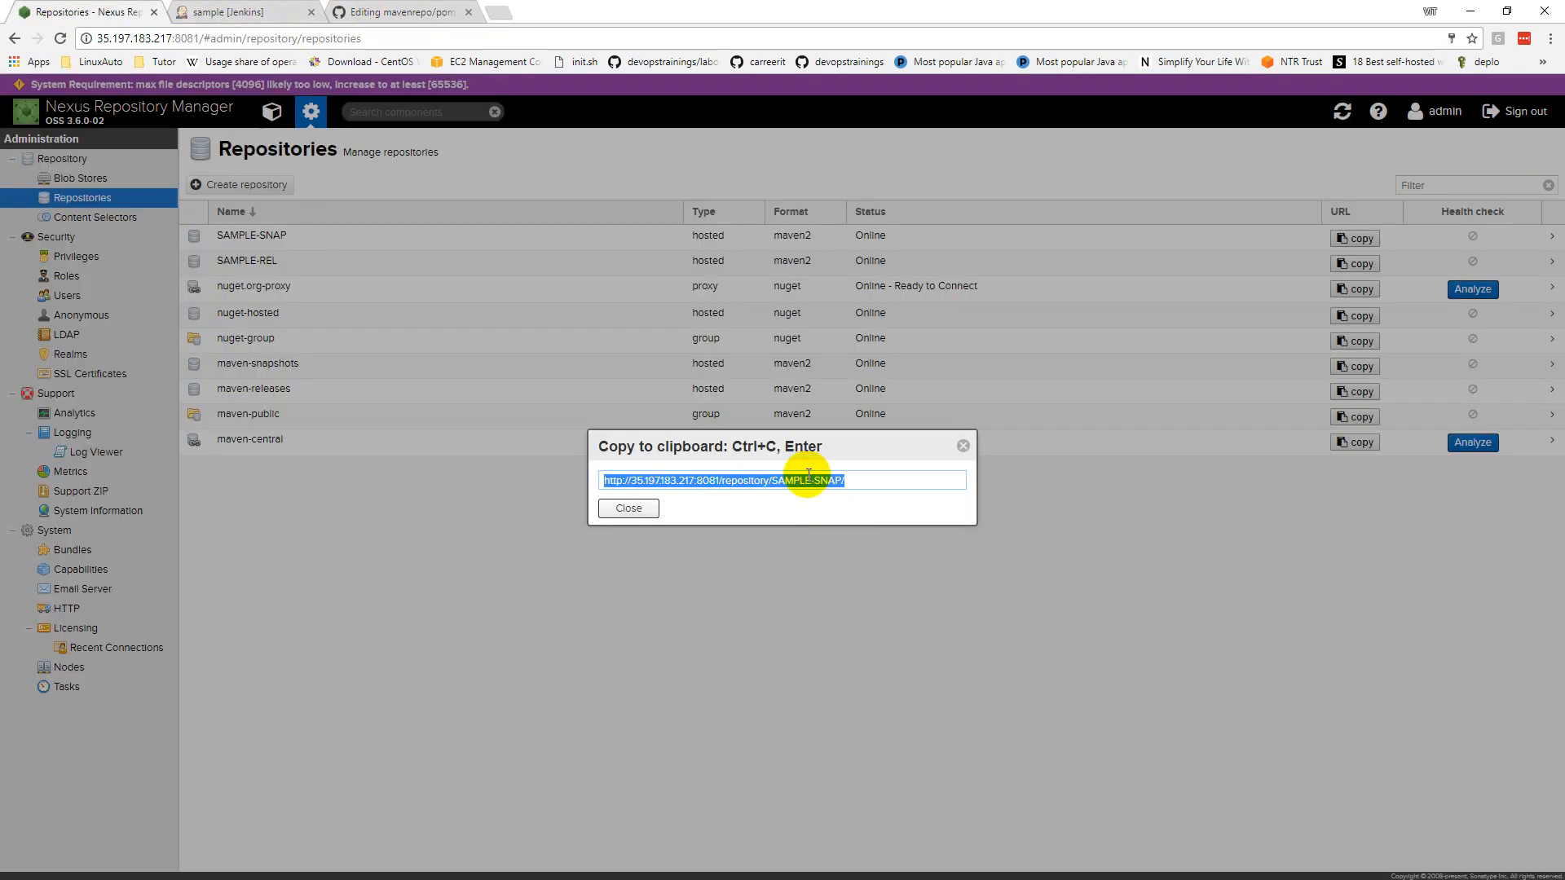
click(361, 11)
drag(384, 356, 797, 359)
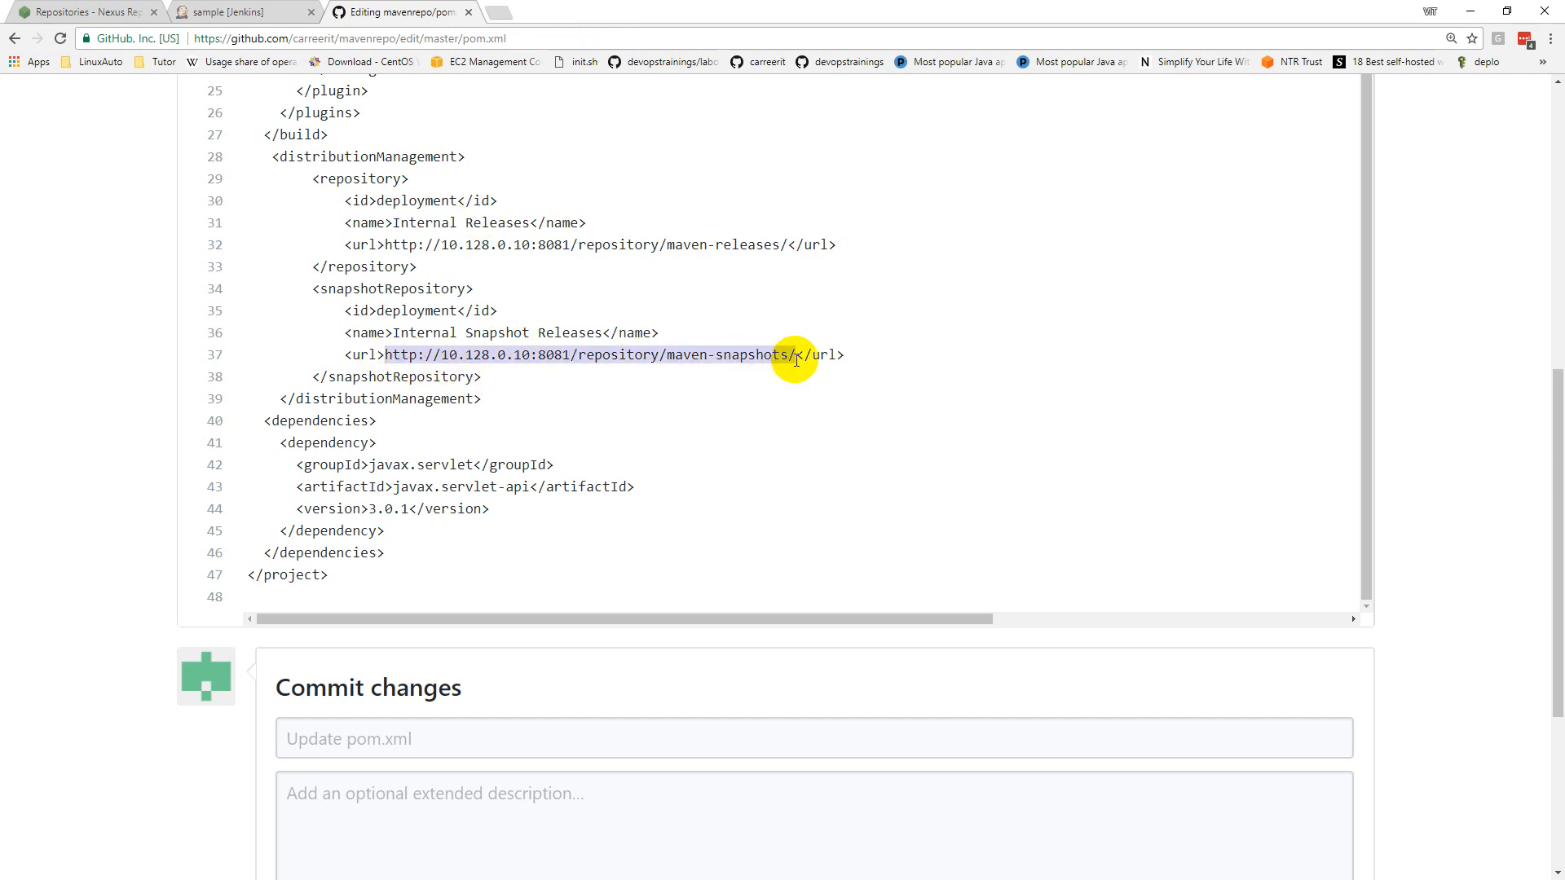
key(ctrl+v)
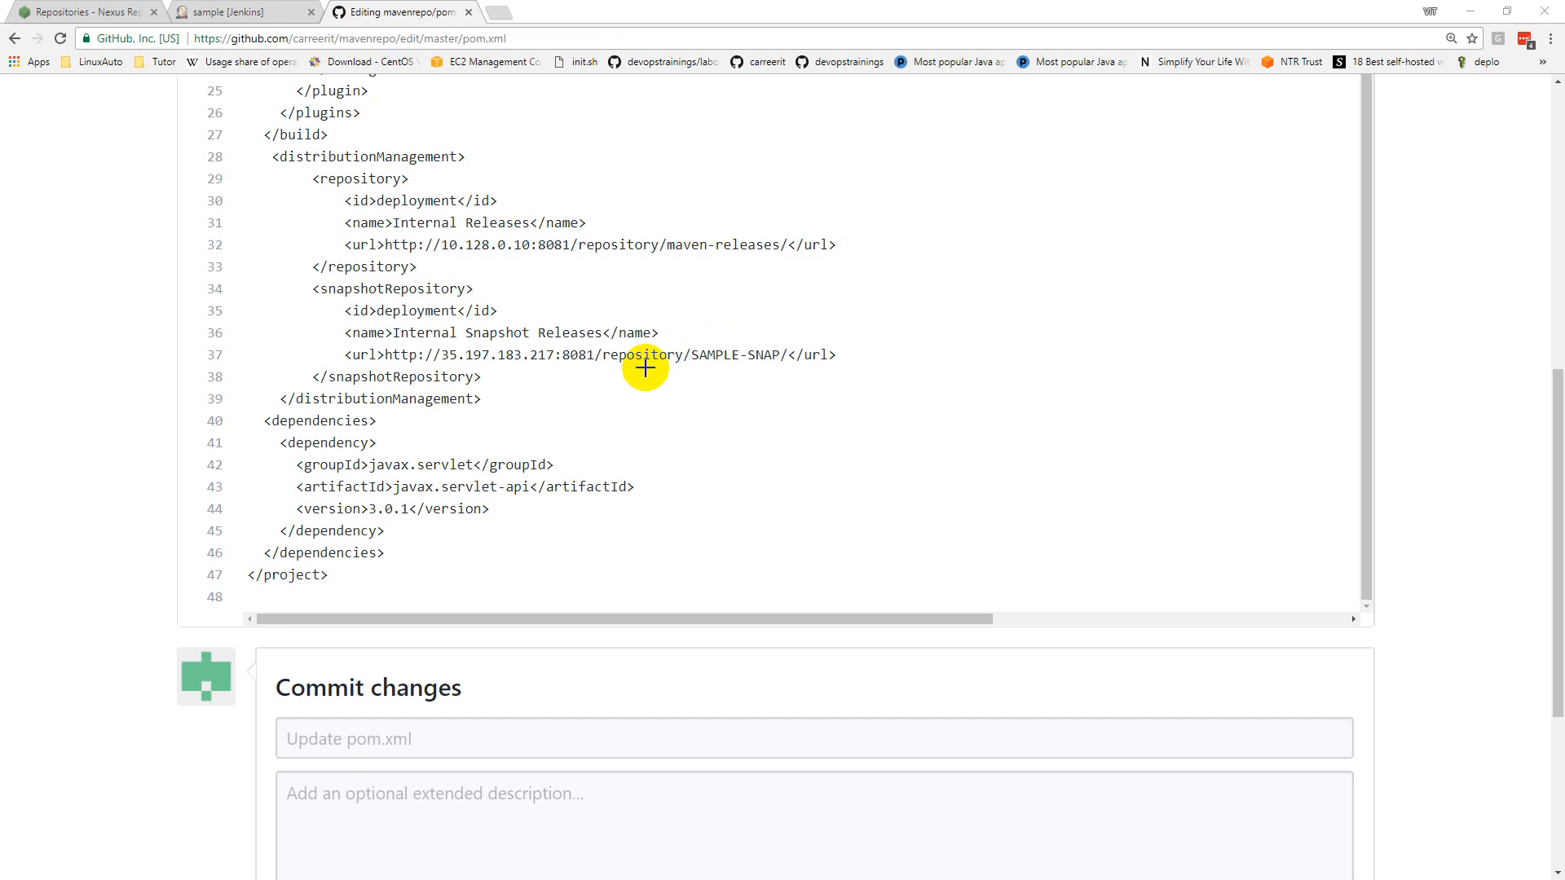
Step: Copy the SAMPLE-REL URL from Nexus and paste it over line 32's release URL
click(78, 12)
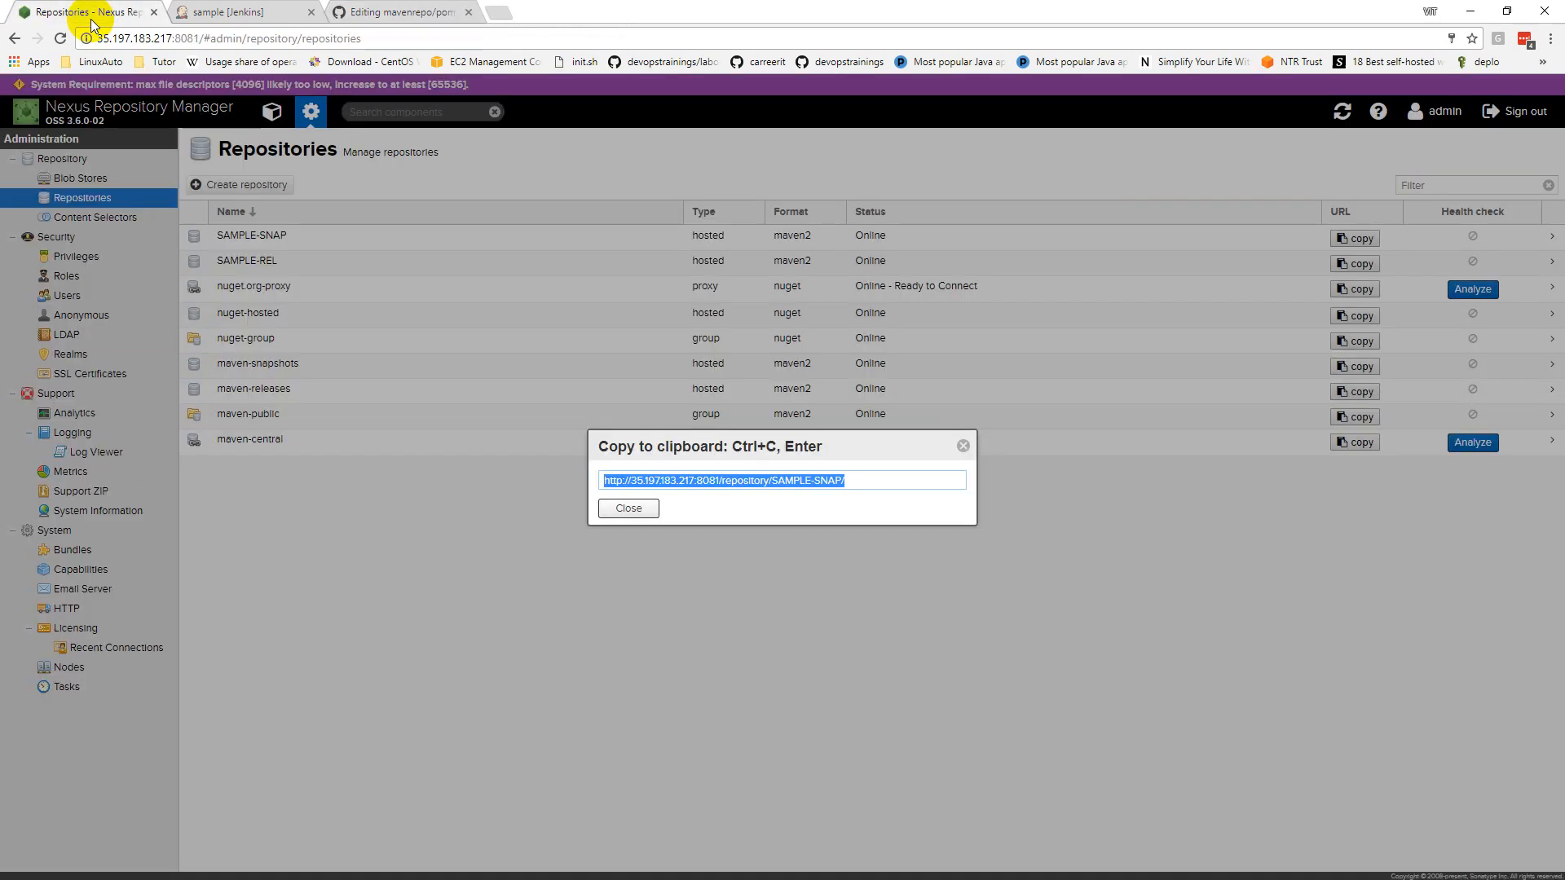
click(655, 507)
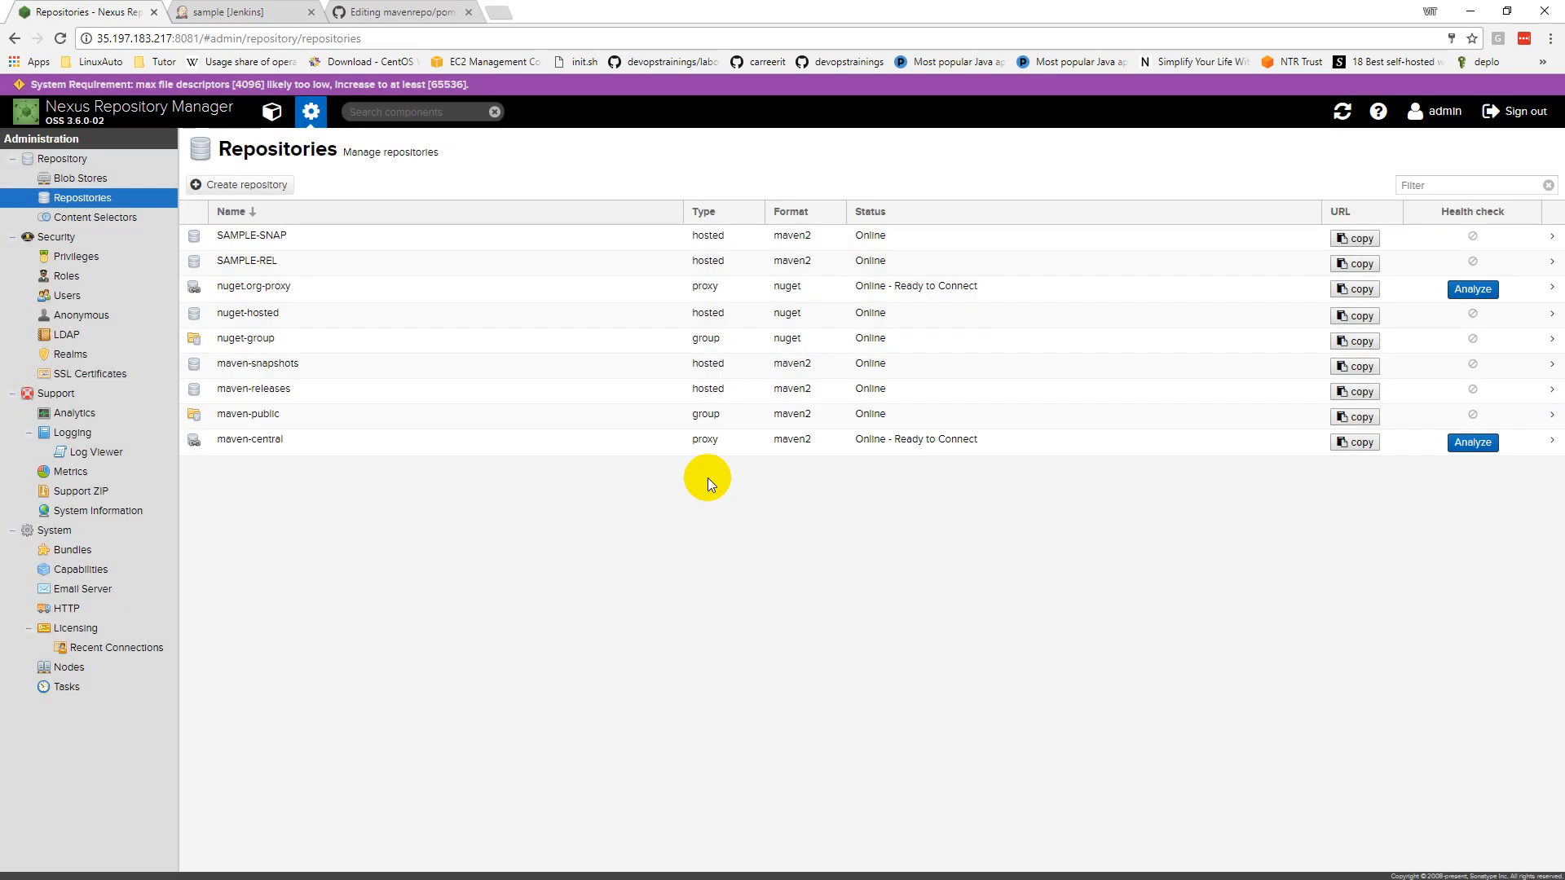
click(1354, 263)
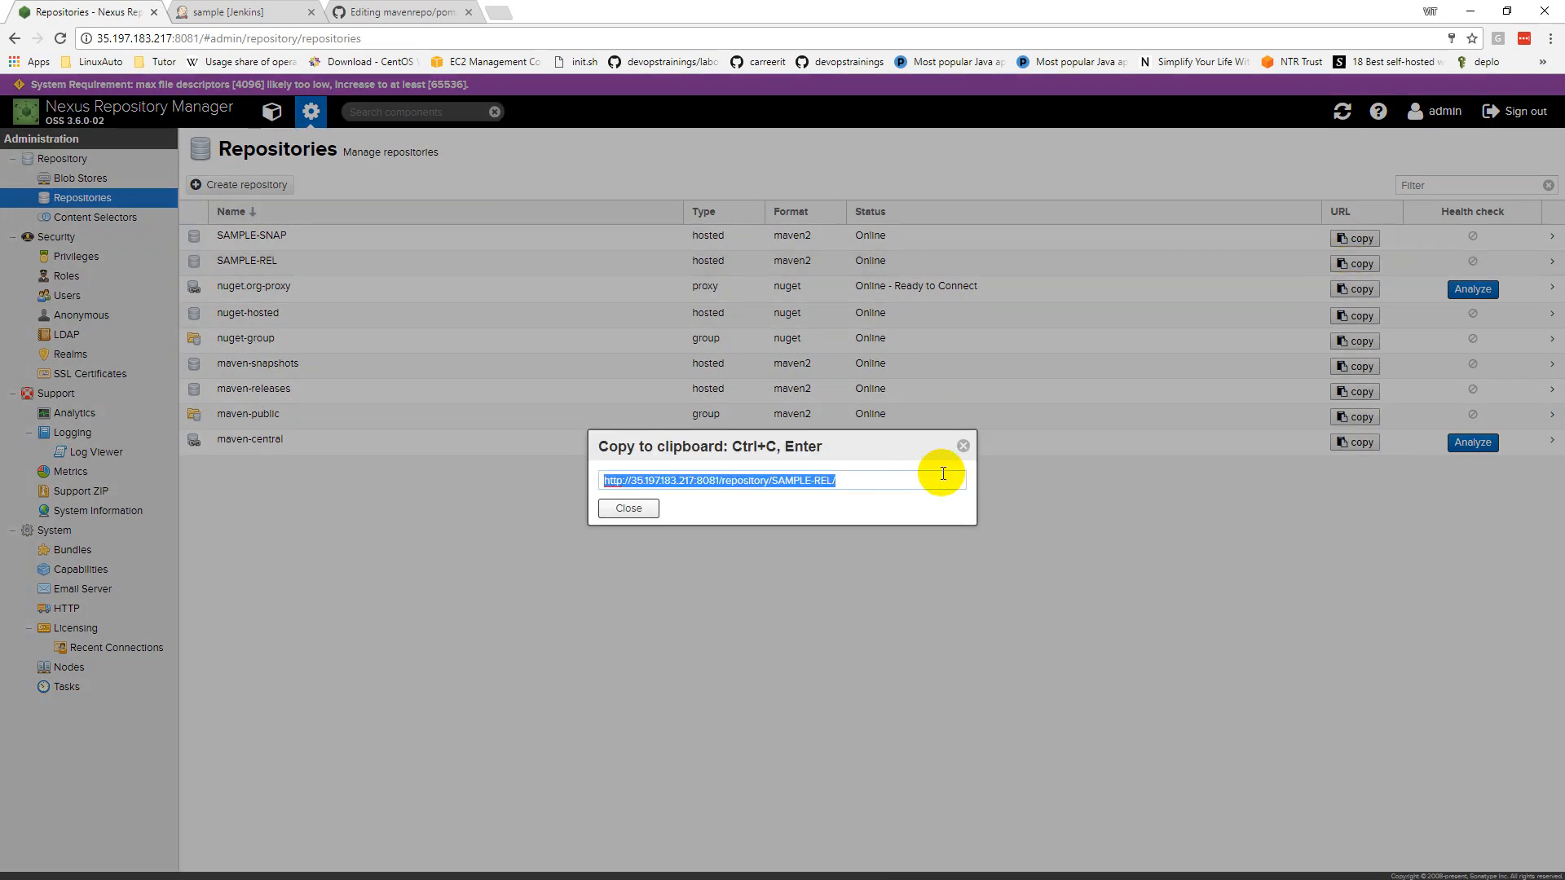
click(423, 10)
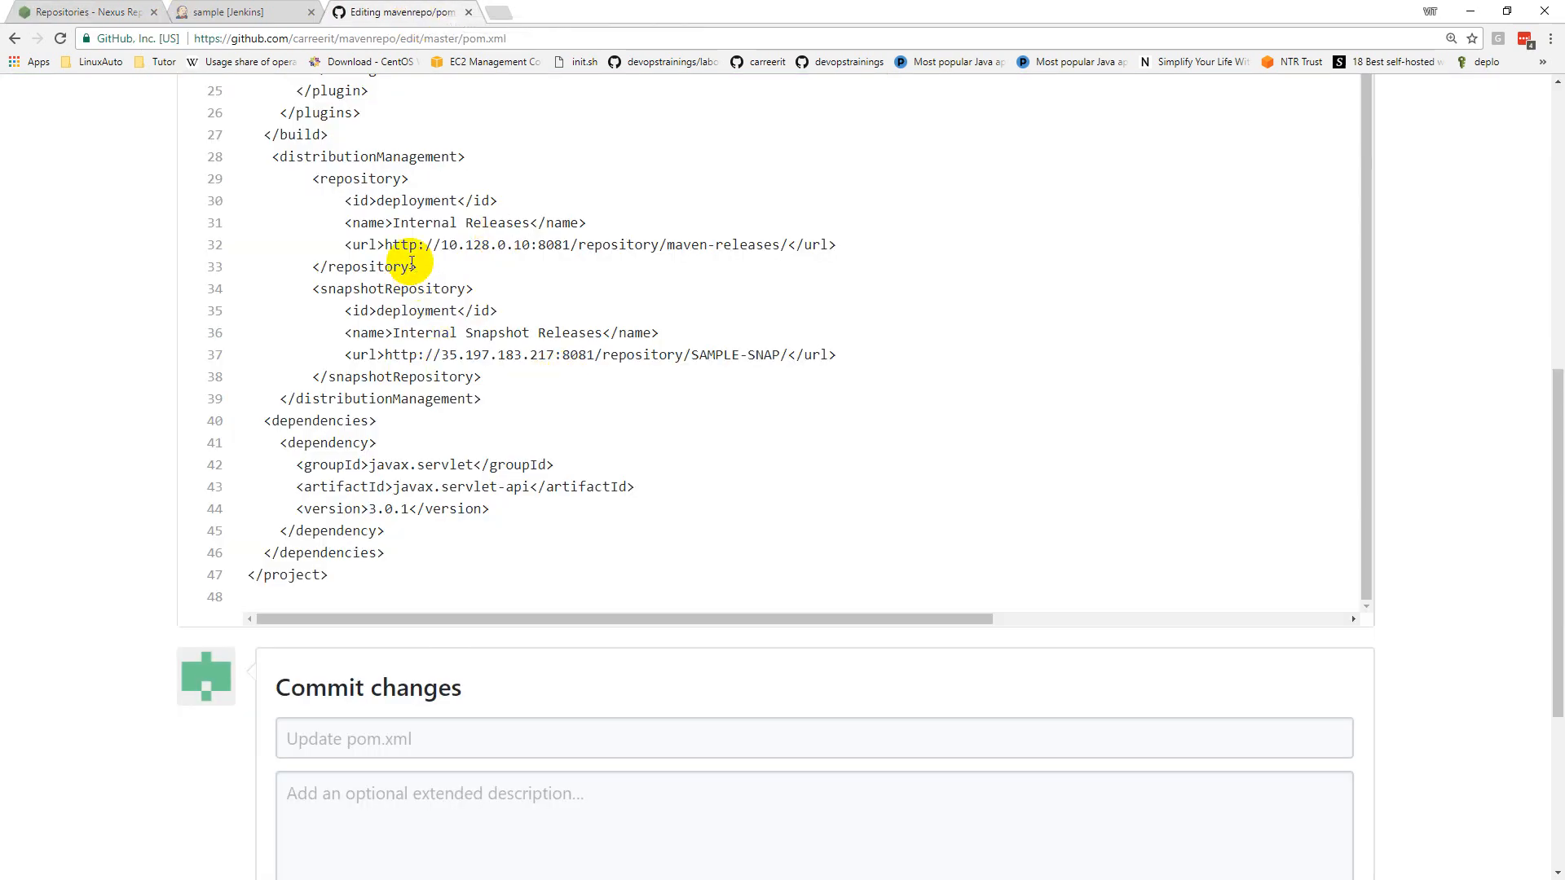
drag(383, 240, 788, 247)
key(ctrl+v)
Step: Check the 2.5-SNAPSHOT project version on line 5 and close Nexus's copied-URL popup
scroll(755, 375, up, 7)
scroll(755, 375, up, 2)
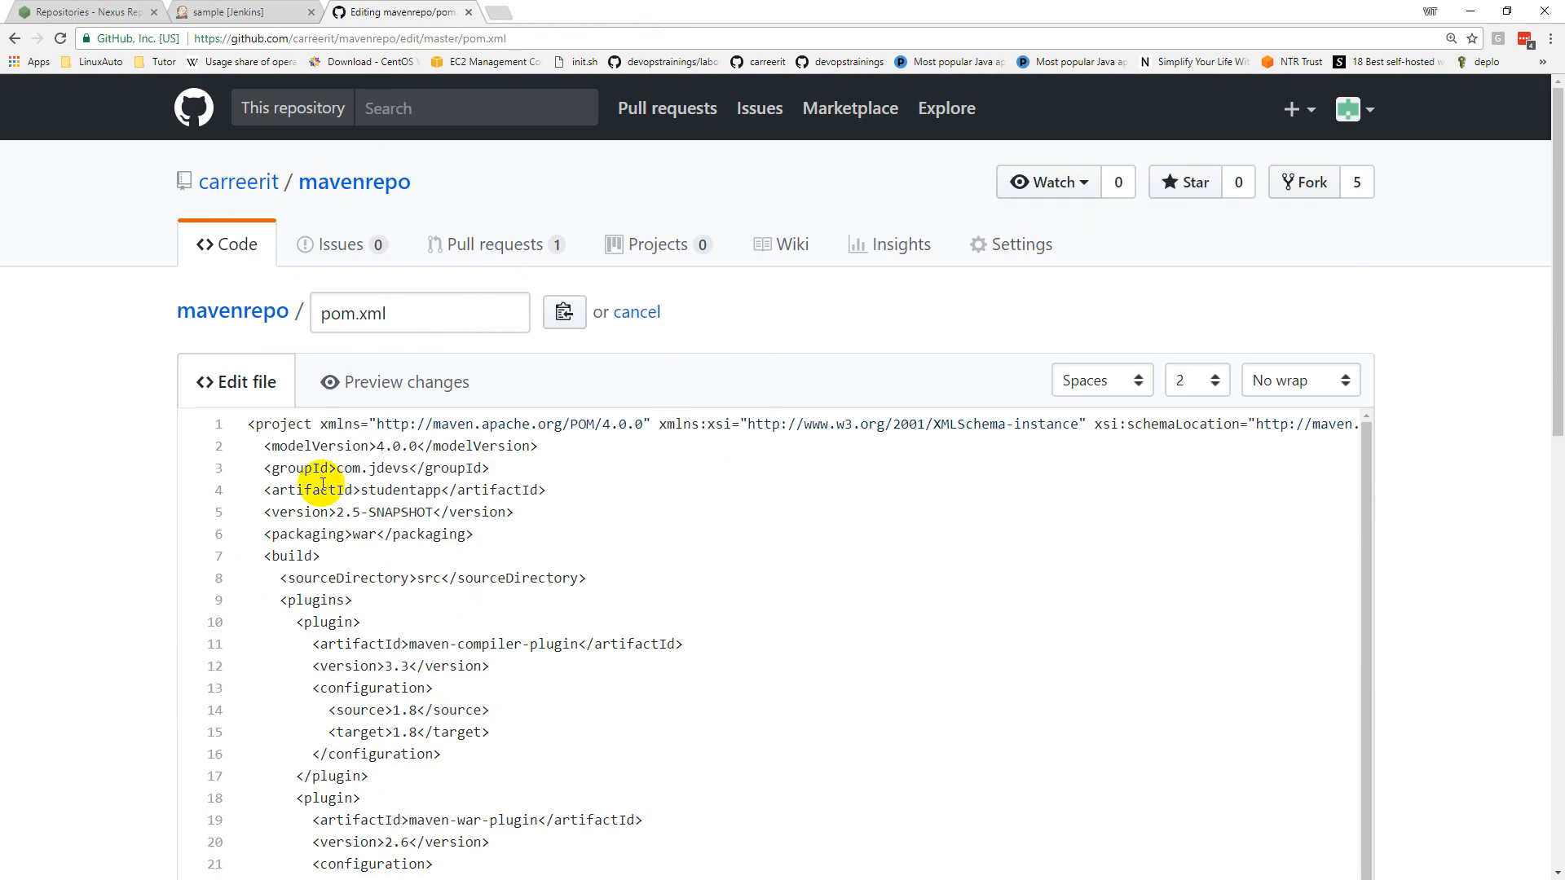
click(339, 514)
drag(399, 517, 441, 520)
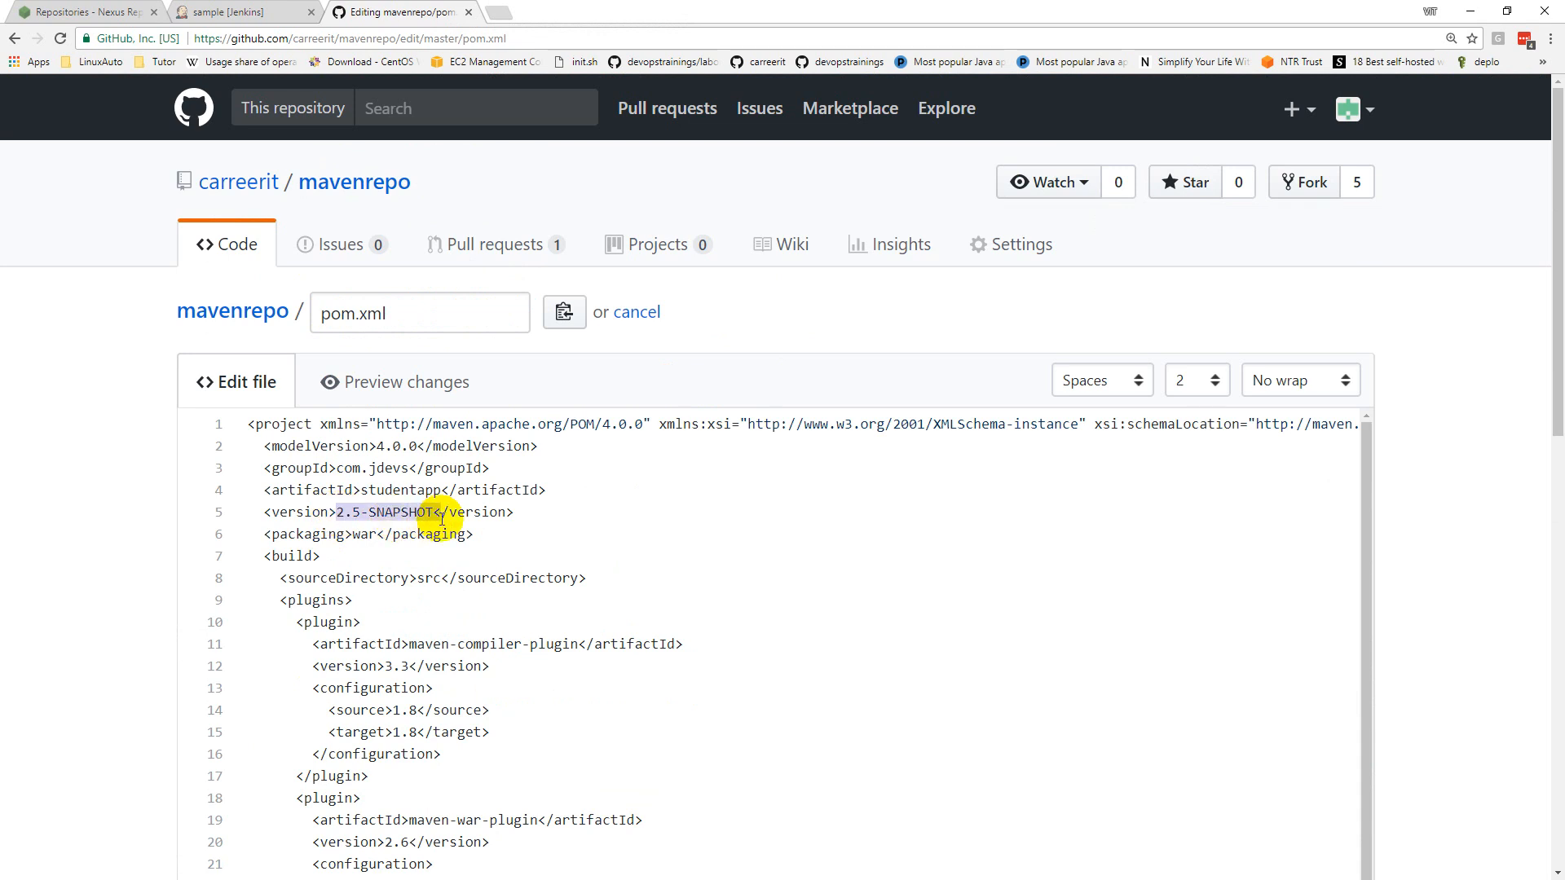
scroll(377, 687, down, 3)
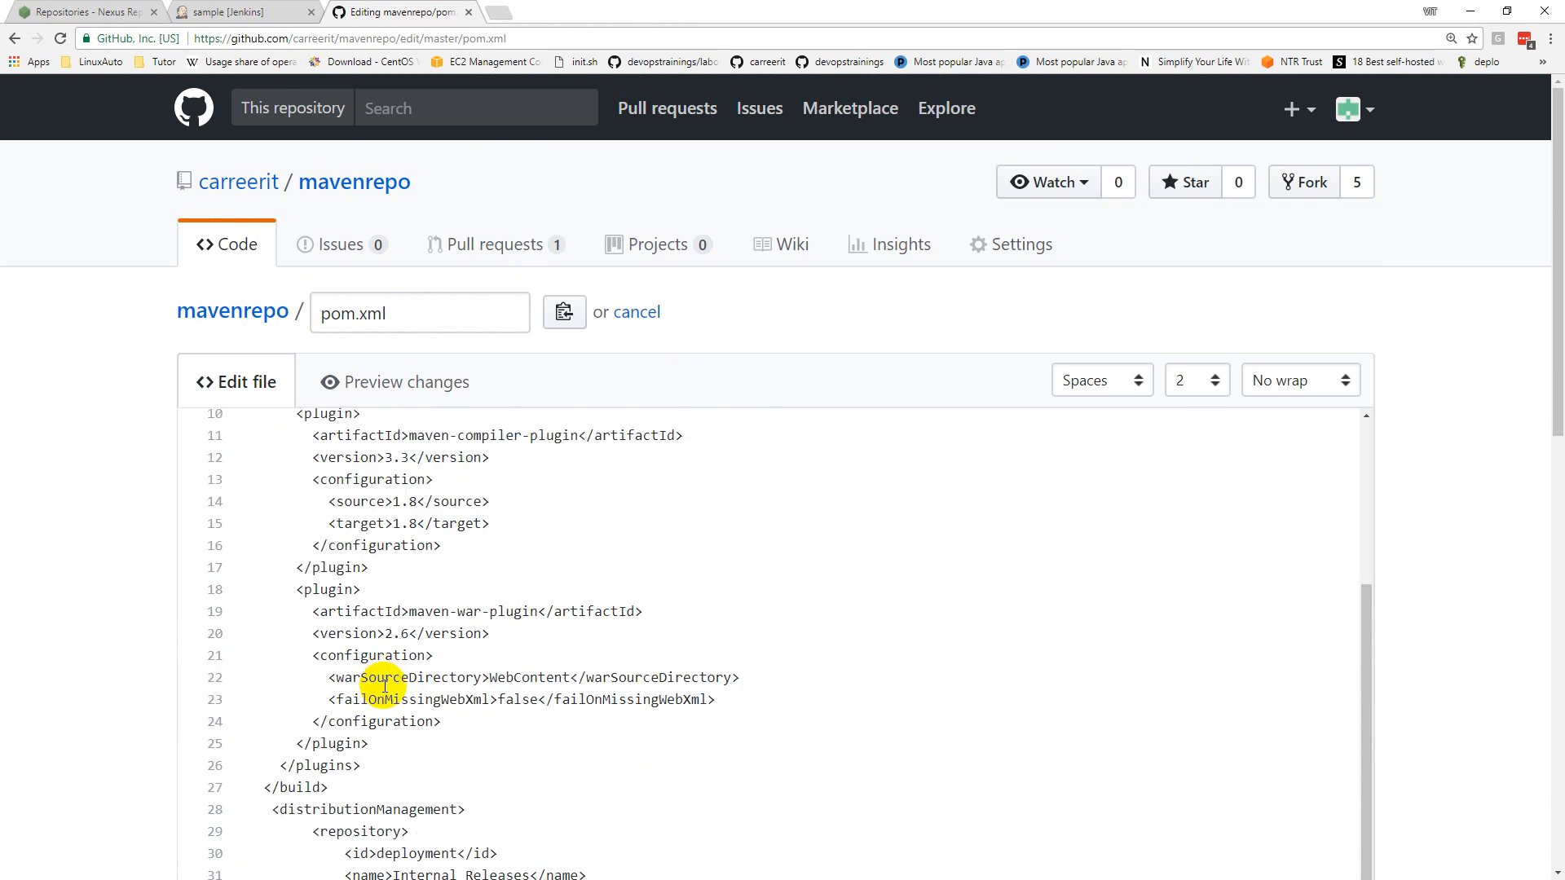
scroll(160, 717, down, 5)
scroll(163, 721, down, 5)
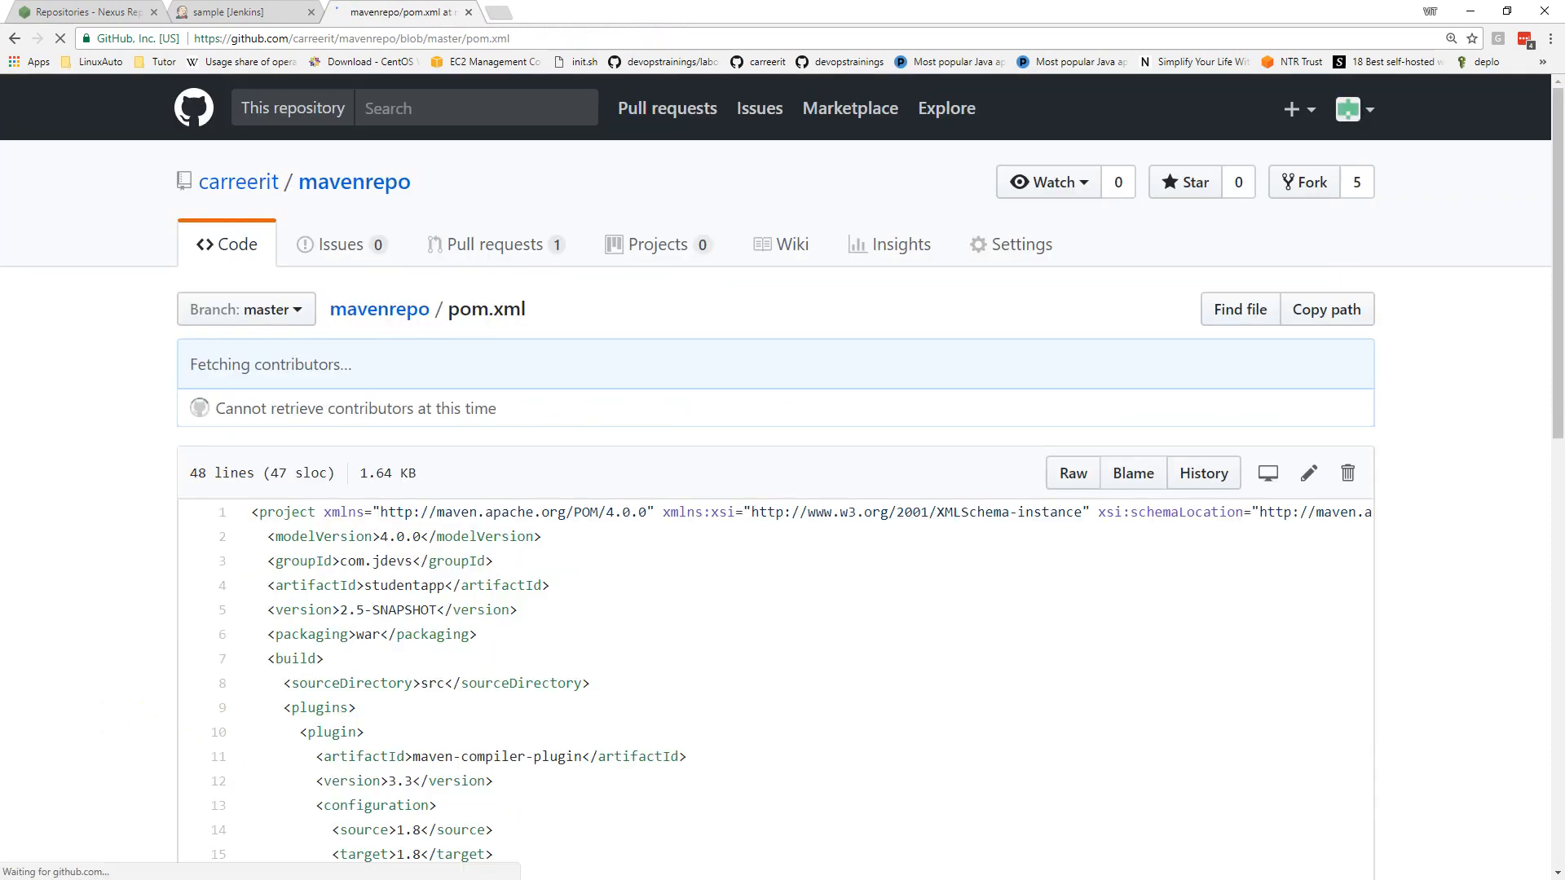
click(73, 16)
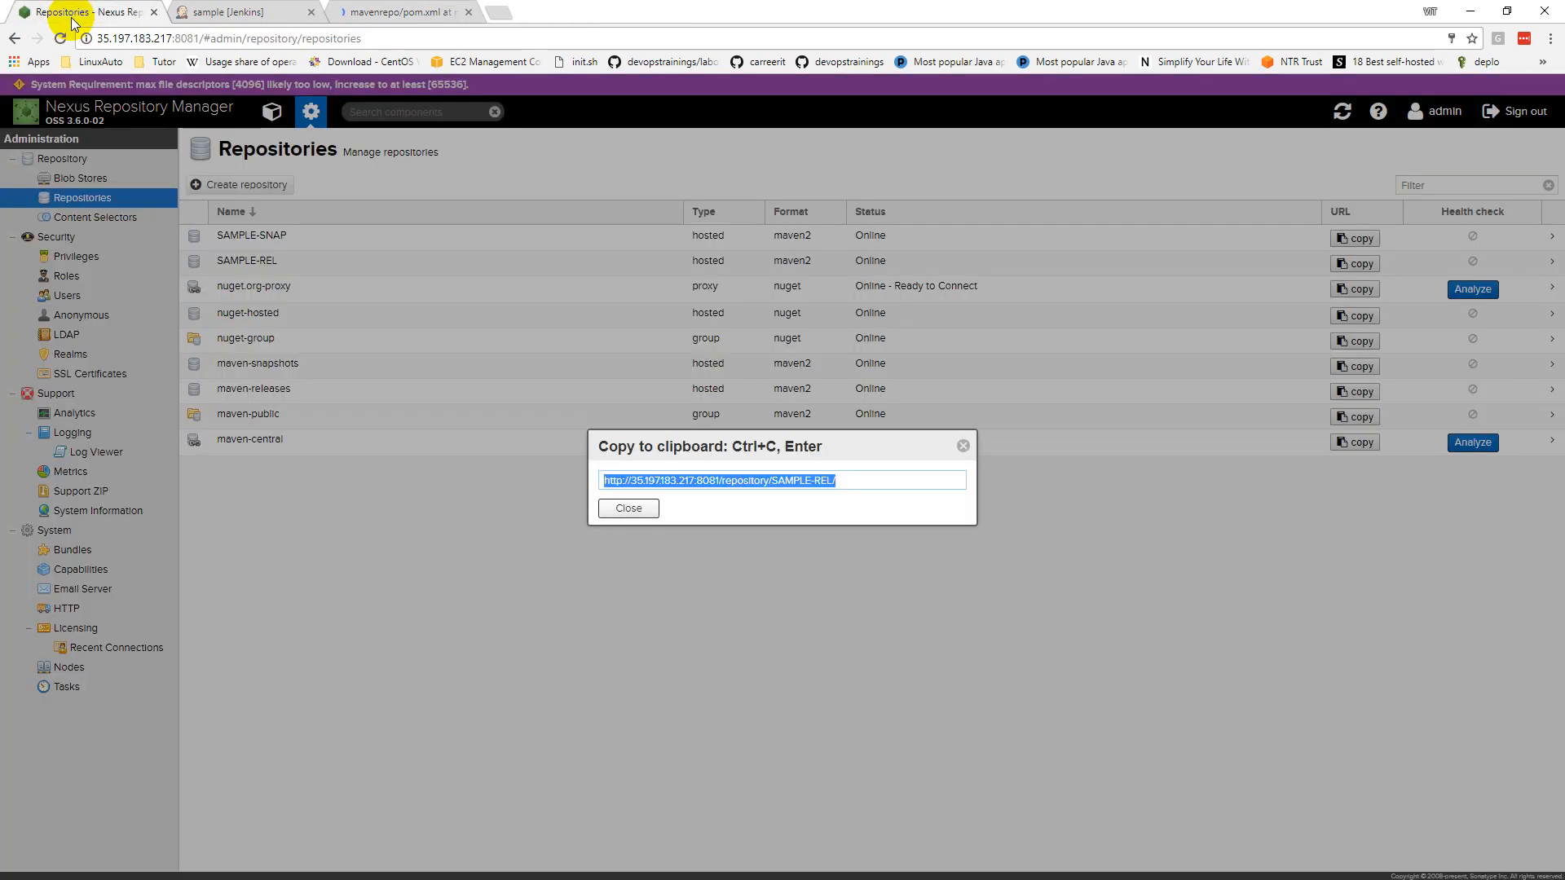
click(964, 446)
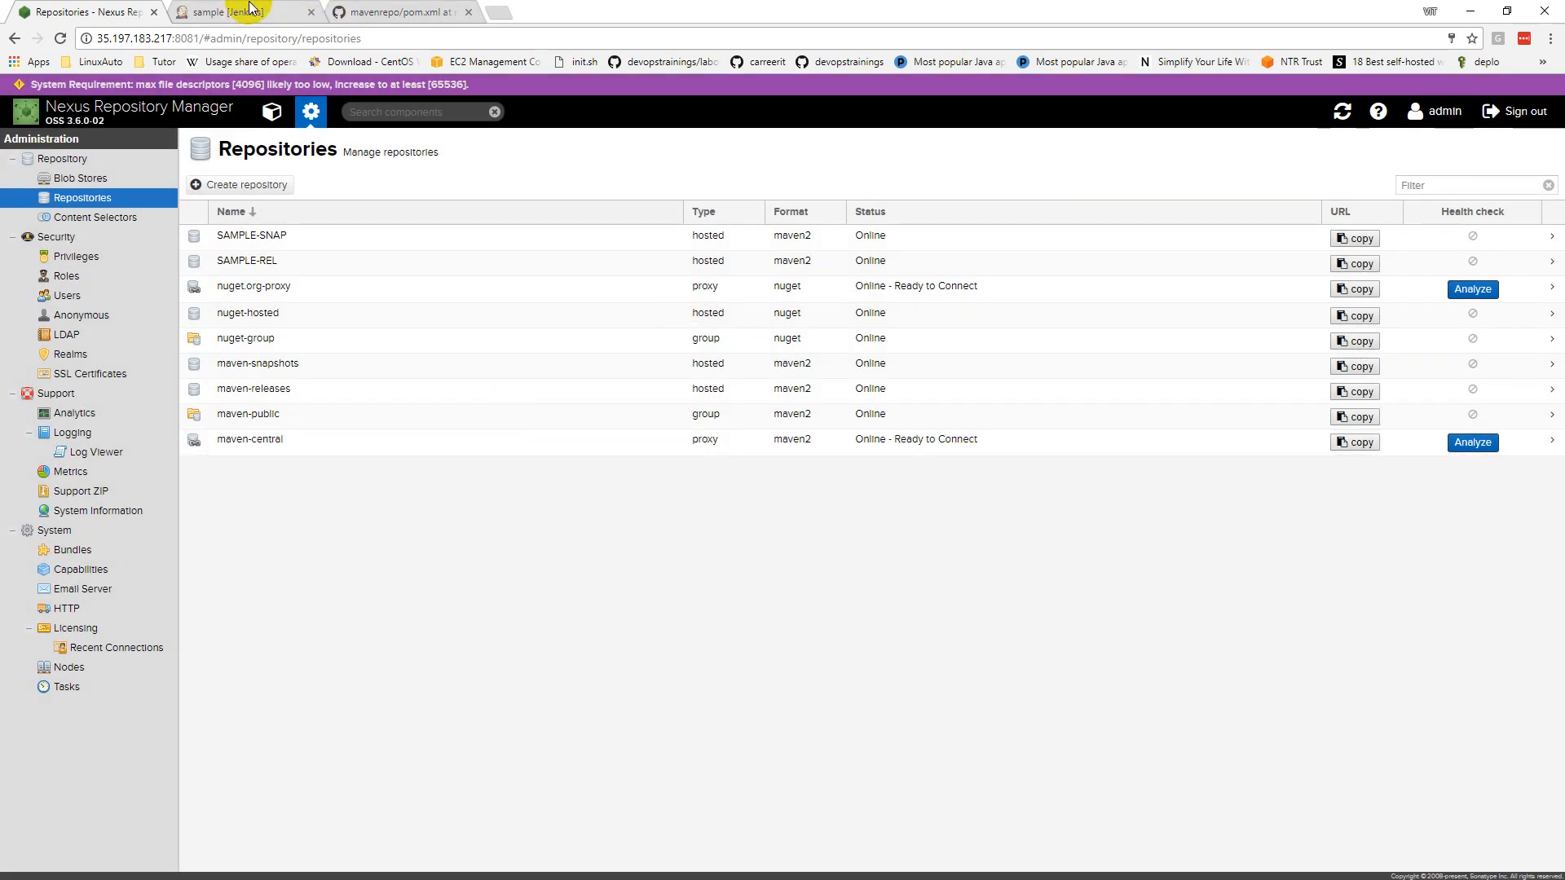
click(231, 11)
Step: Make the sample job's Maven goals 'clean compile package deploy' and save the configuration
click(74, 312)
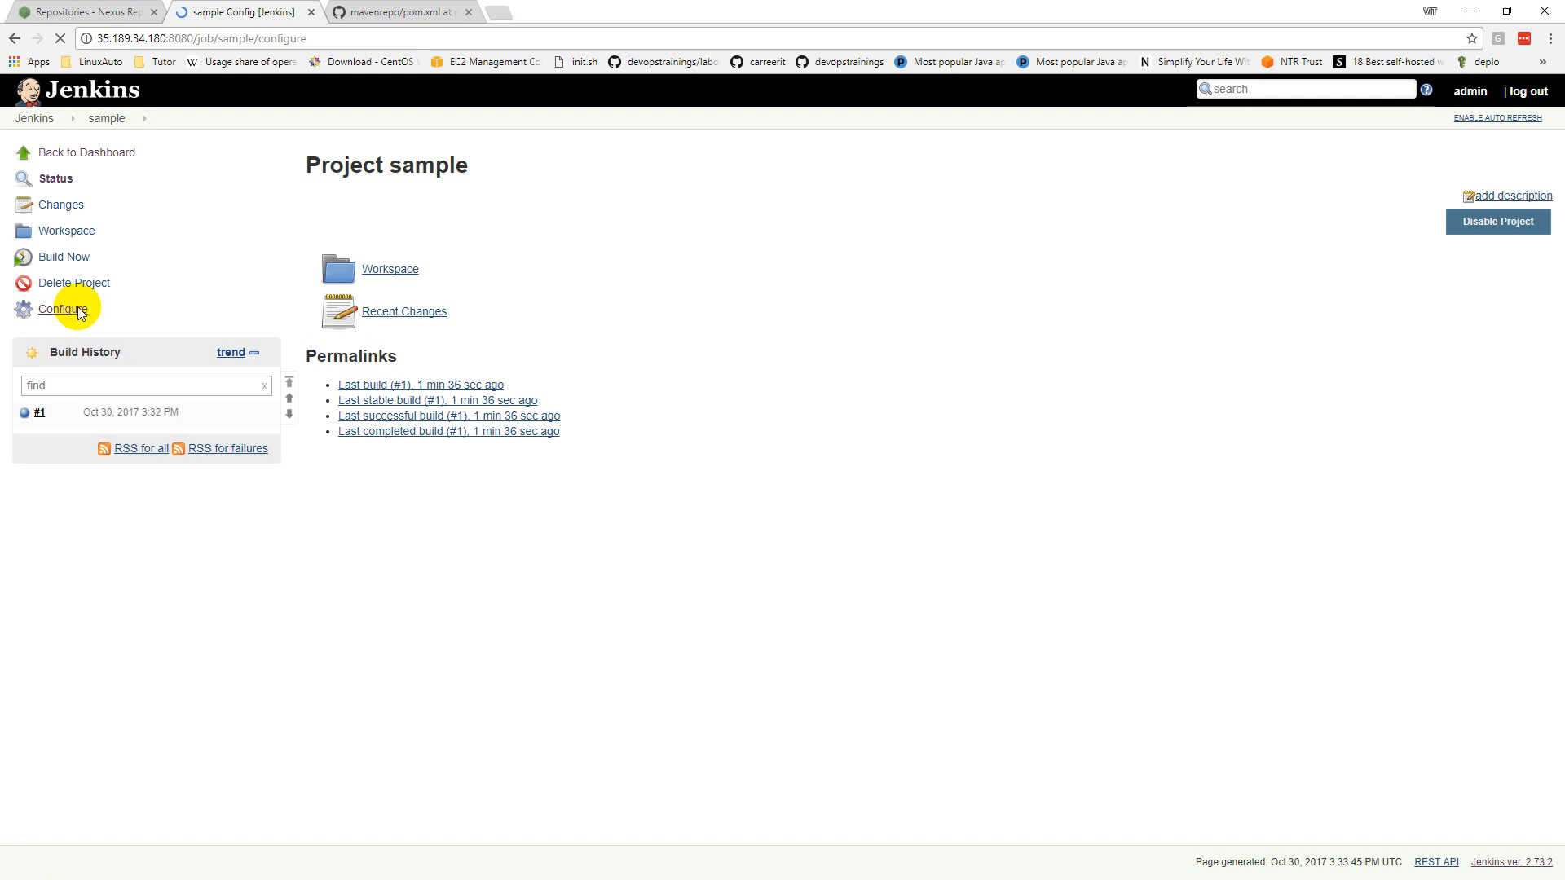
scroll(312, 473, down, 15)
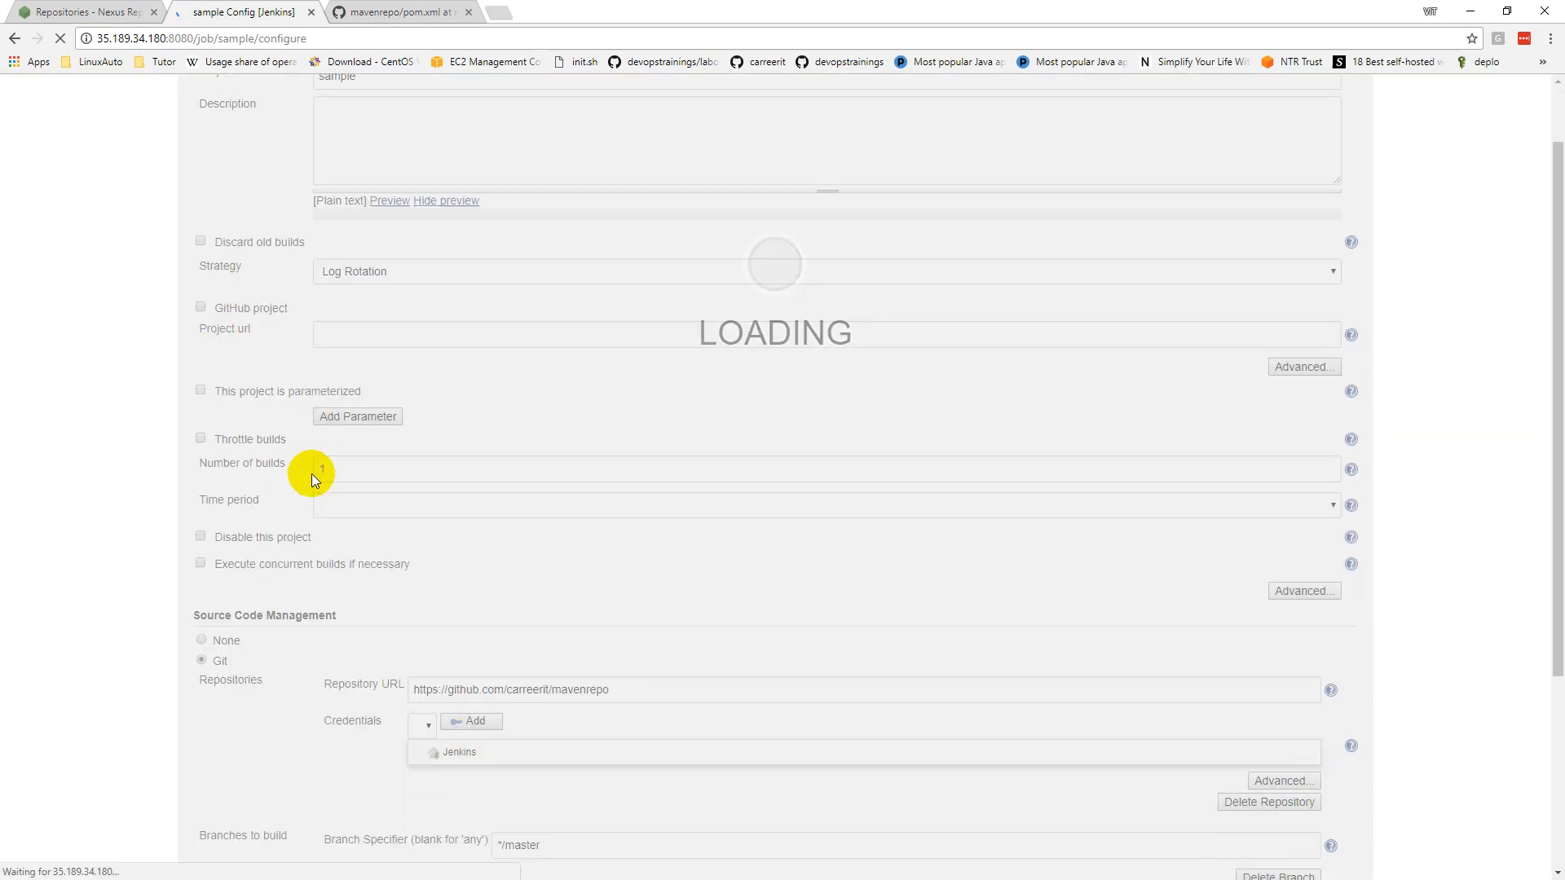
scroll(312, 472, down, 6)
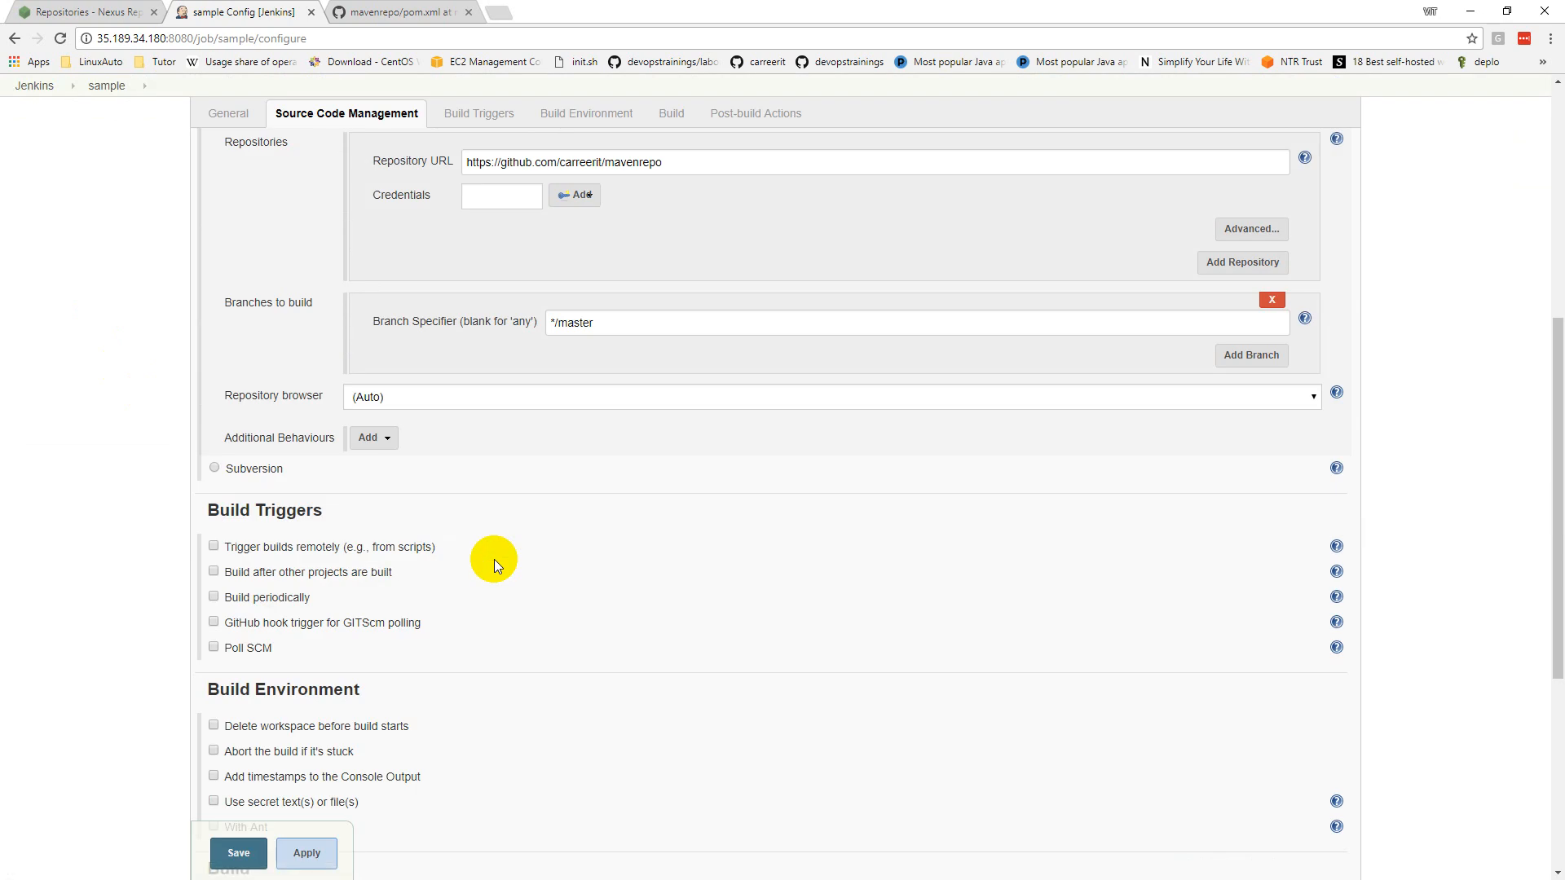
scroll(497, 564, down, 5)
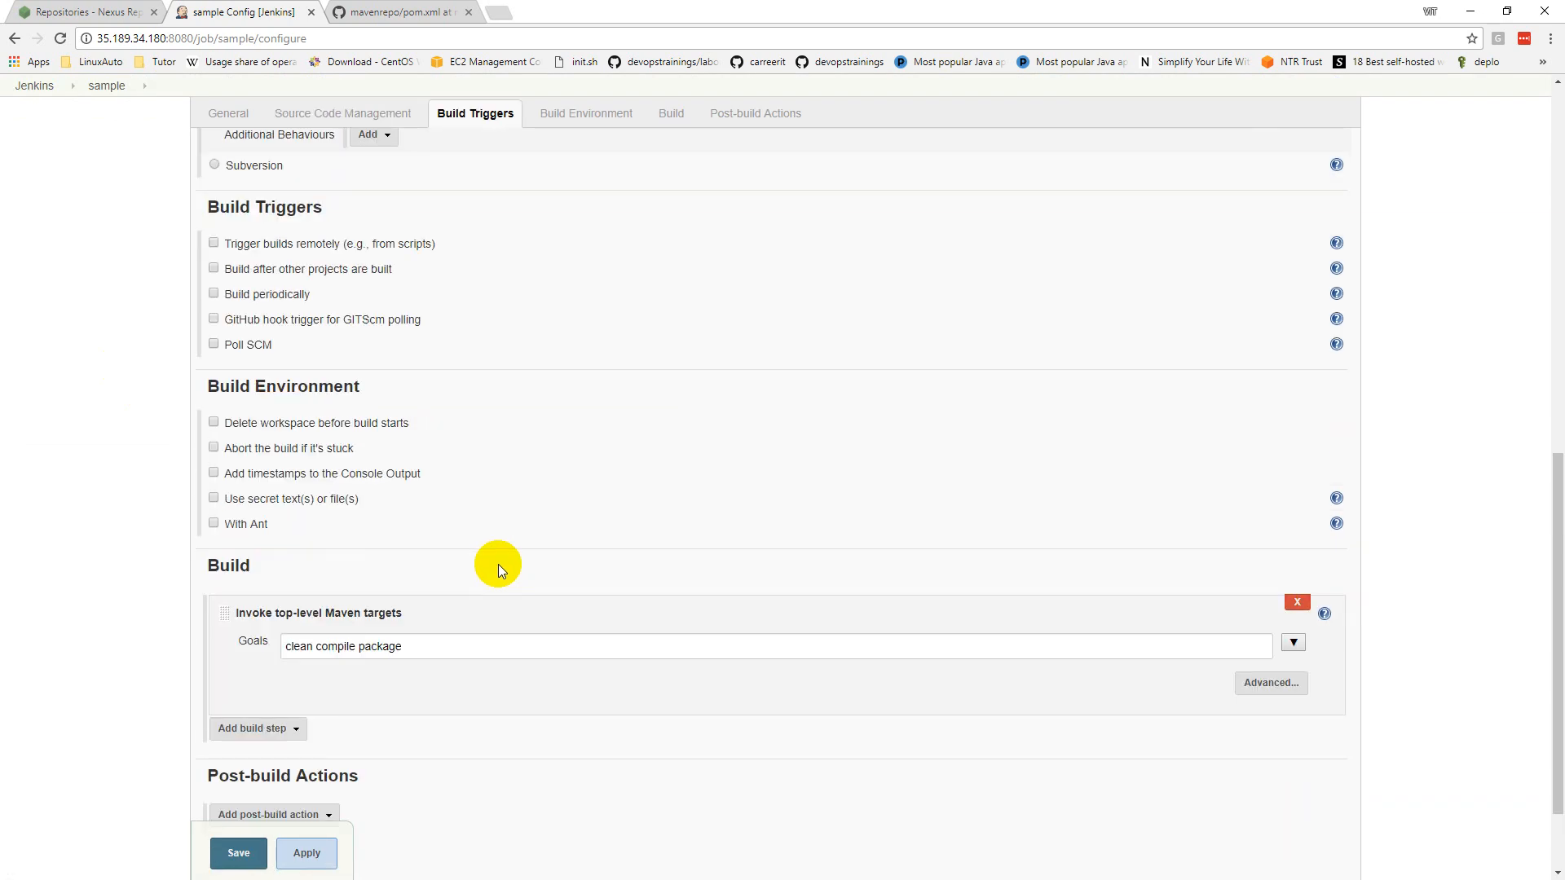
click(451, 531)
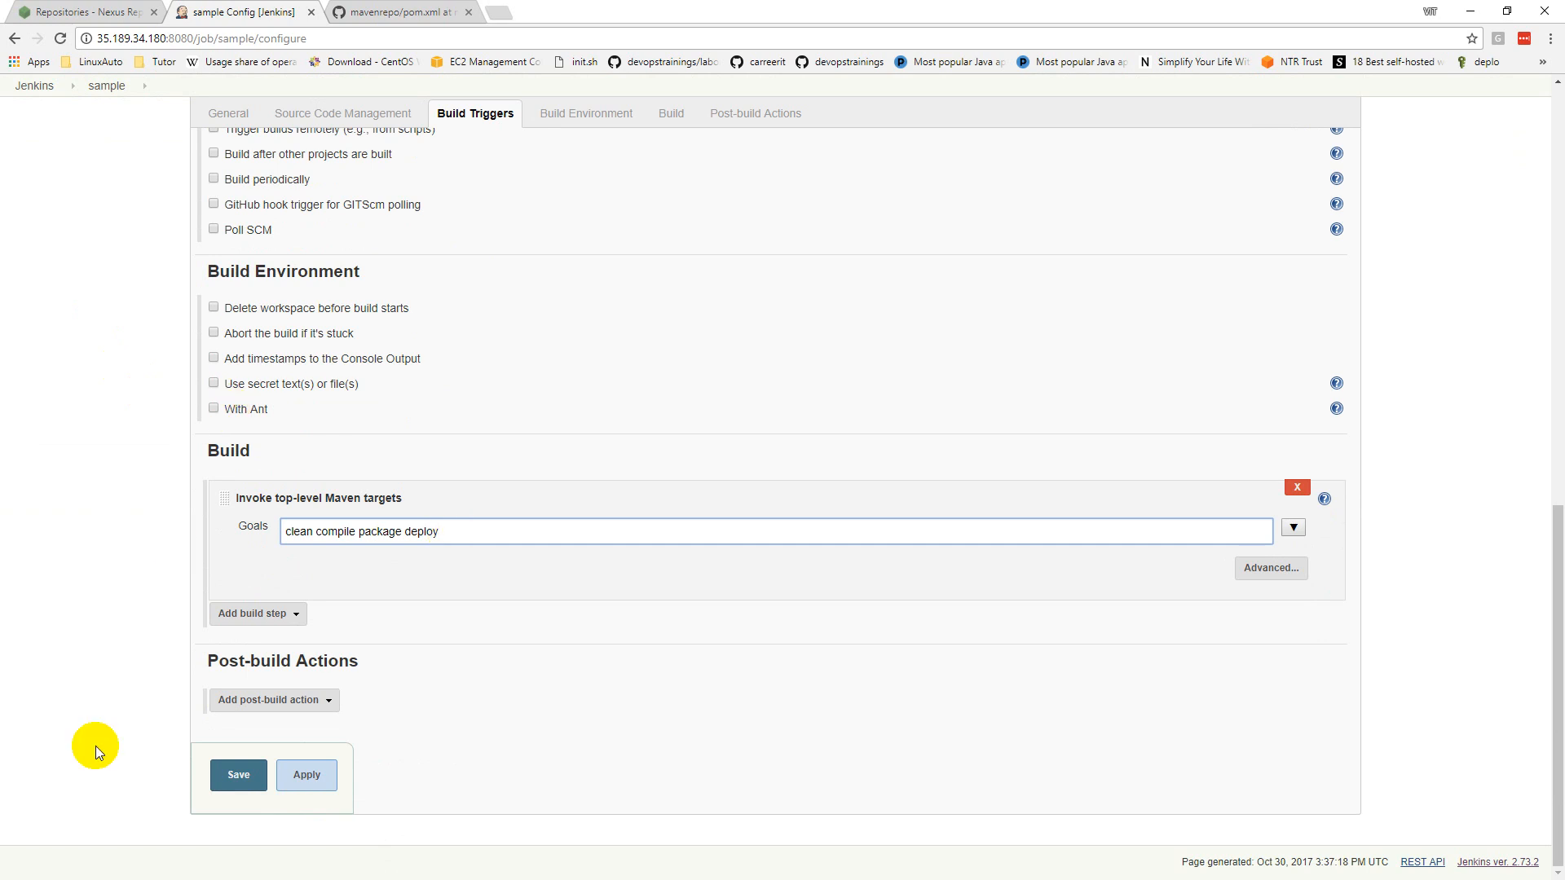
click(232, 782)
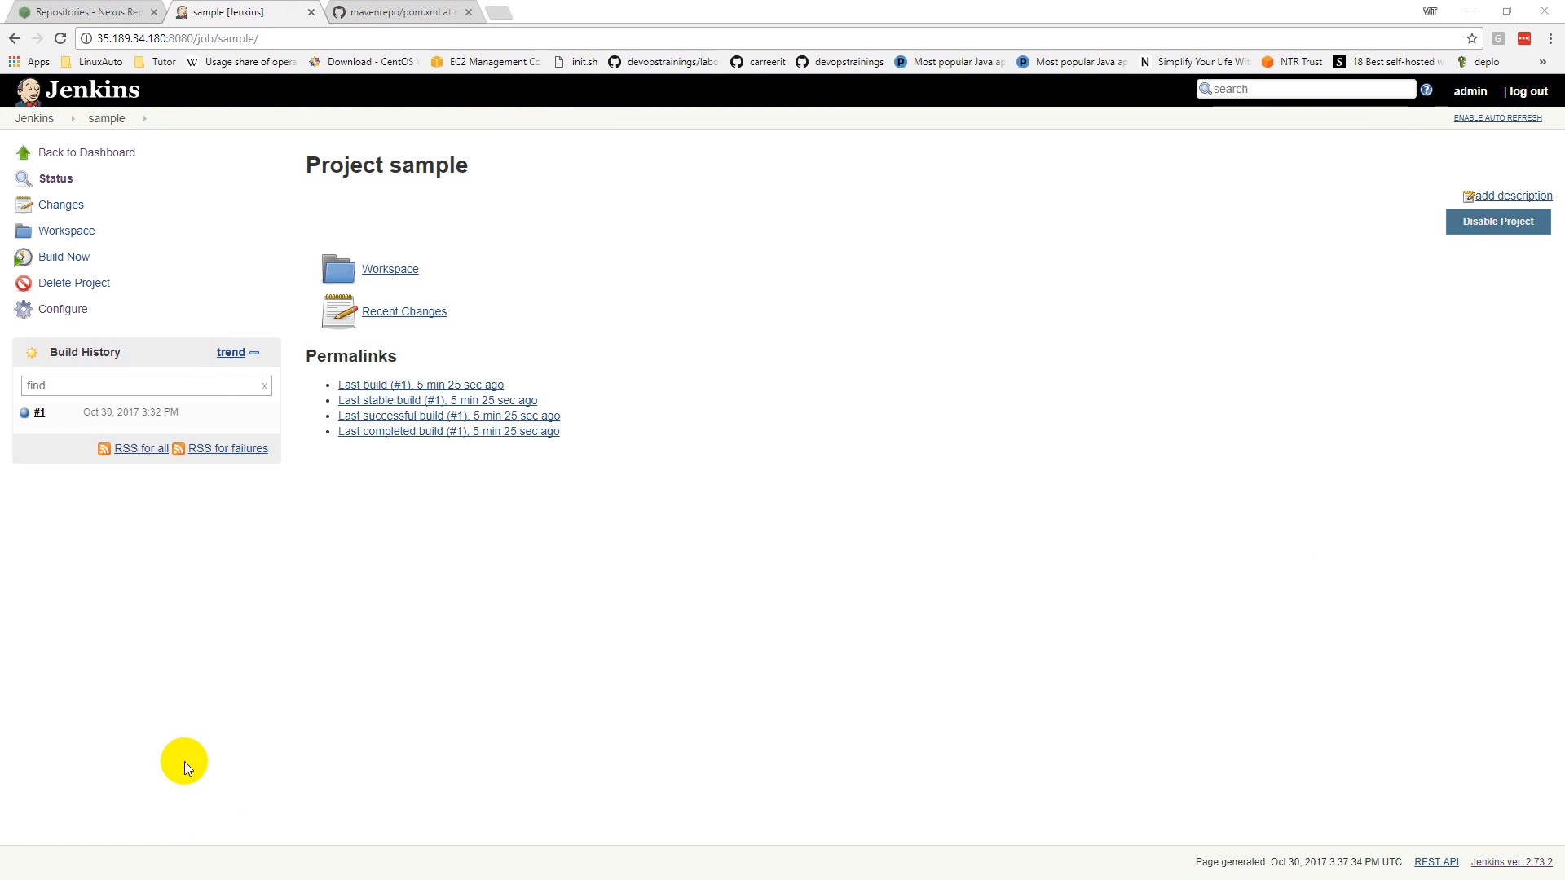
Step: Open /etc/maven/settings.xml in vim on the server terminal
key(alt+Tab)
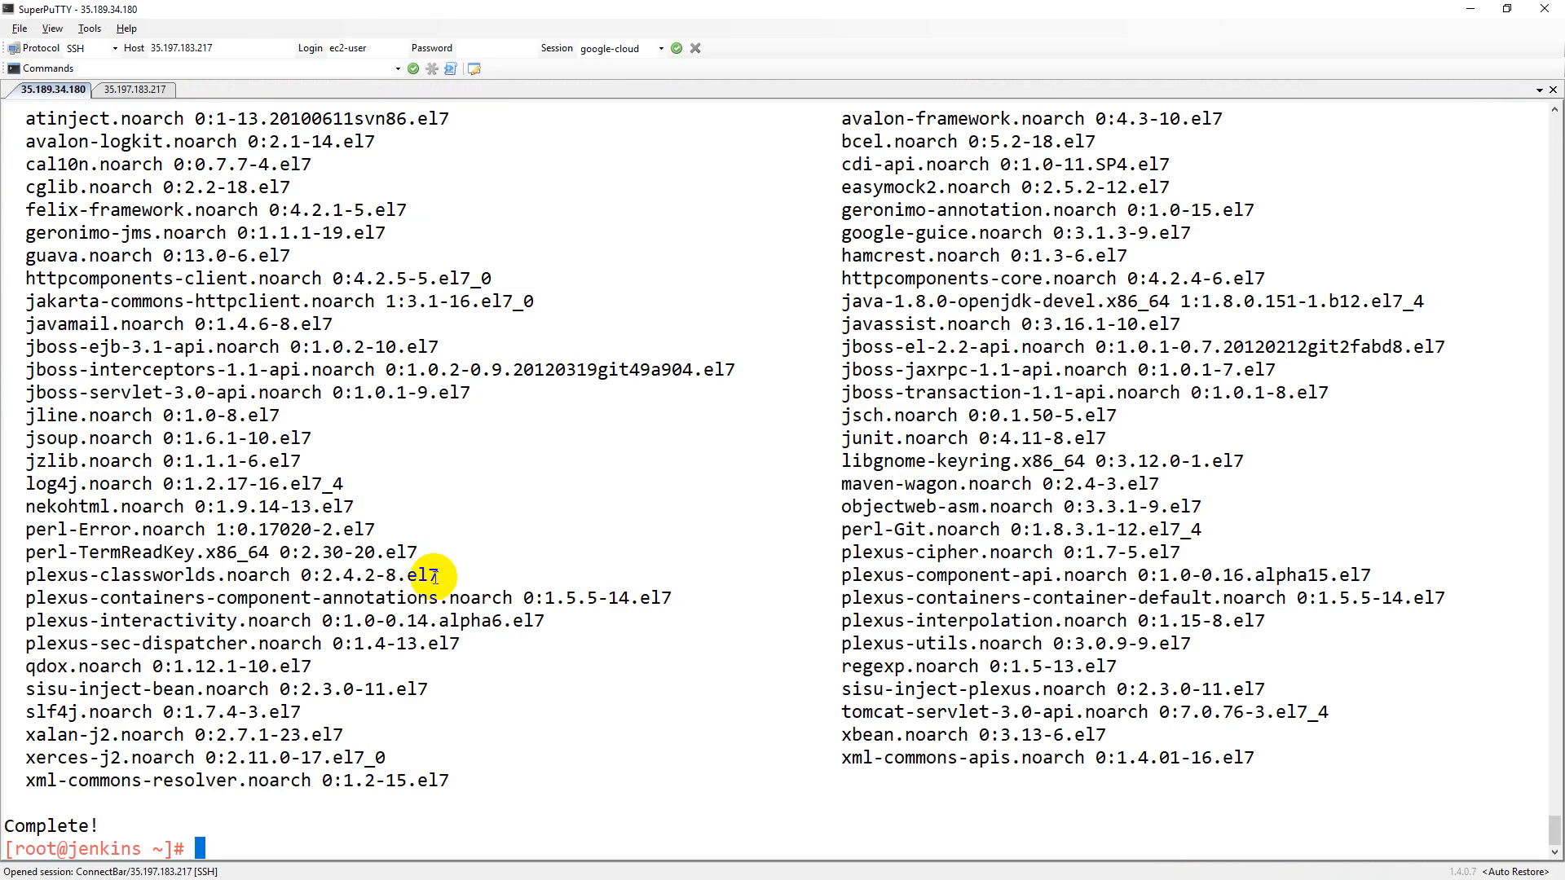
key(ctrl+l)
text(vim /etc/)
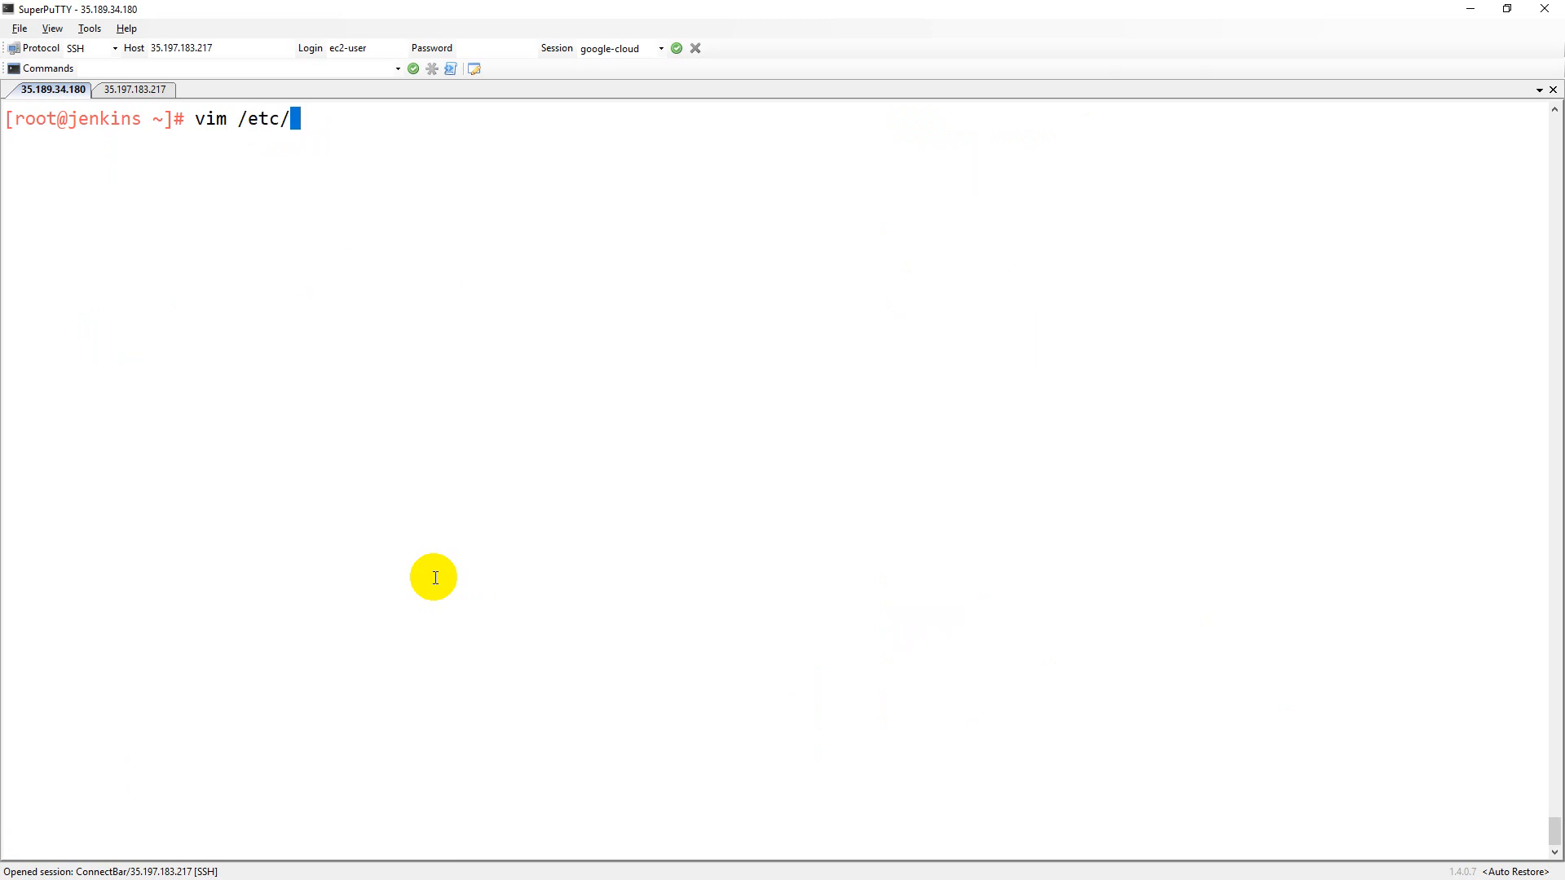
text(secur)
key(BackSpace)
key(BackSpace)
key(BackSpace)
key(BackSpace)
key(BackSpace)
text(maven/settings.xml)
key(Return)
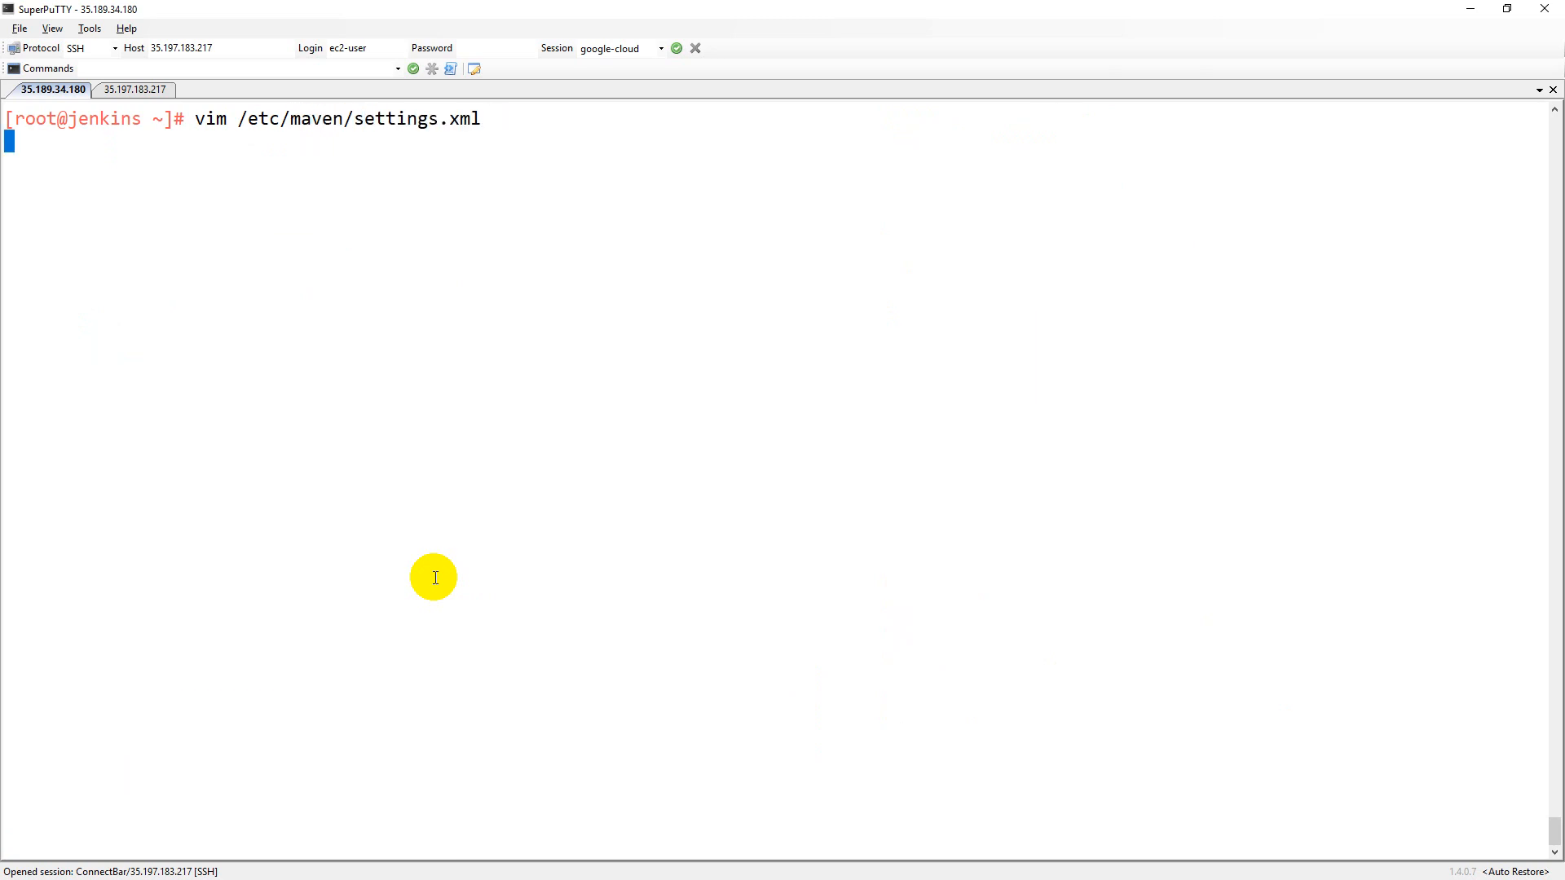
Step: Duplicate the example <server> block onto a new line below it
key(Down)
key(Down)
key(Down)
key(Down)
key(Down)
key(Down)
key(Down)
key(Down)
key(Down)
key(Down)
key(Down)
key(Down)
key(Down)
key(Down)
key(Down)
key(Down)
key(Down)
key(Down)
key(Down)
key(Down)
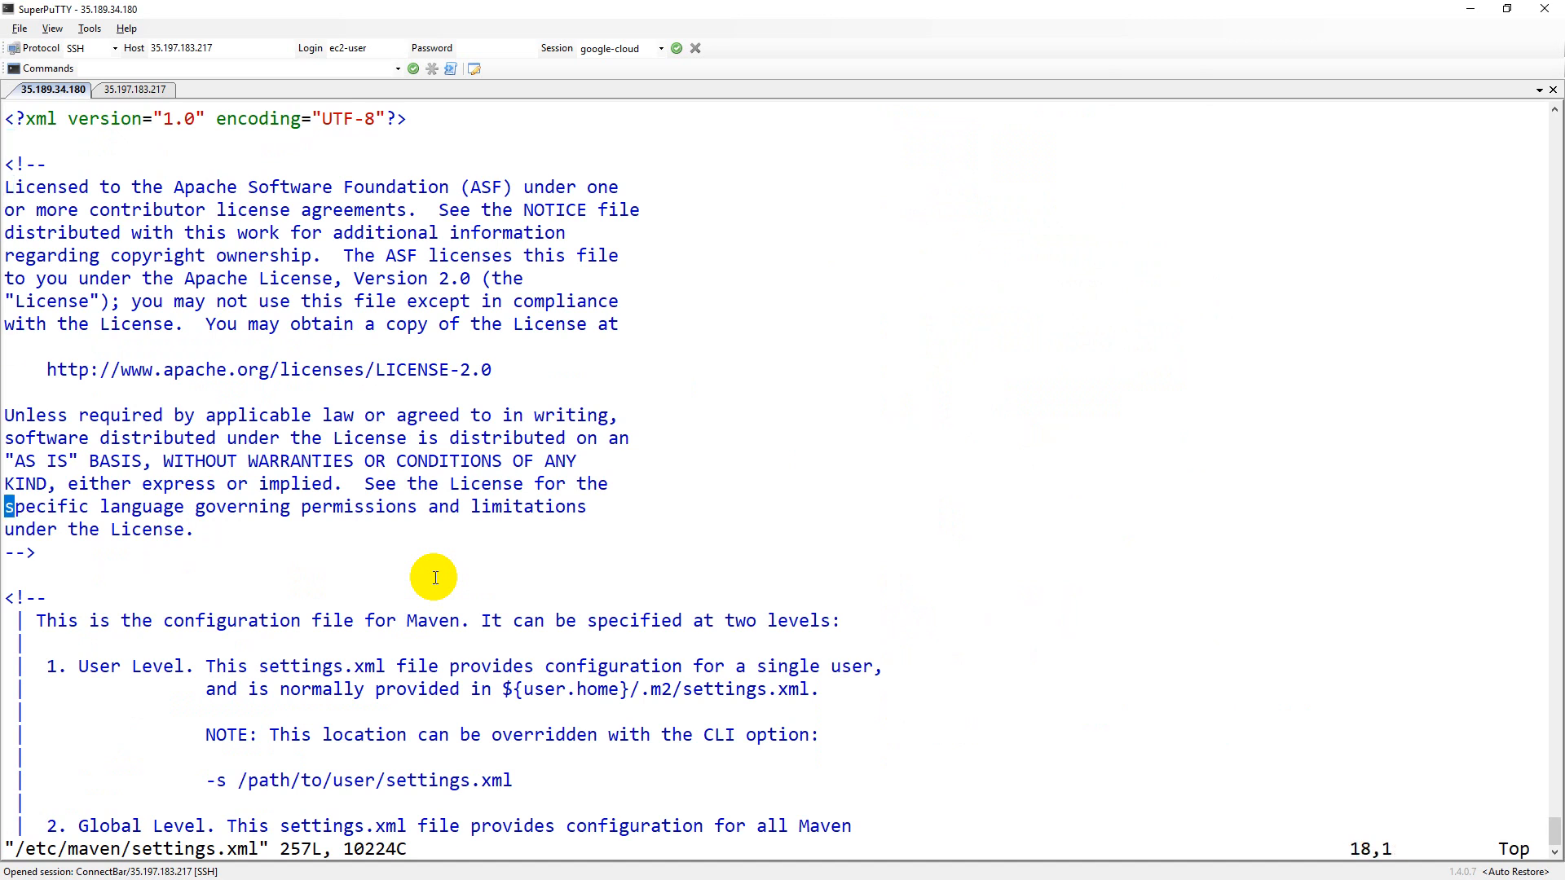
key(Down)
key(Down)
key(Down)
key(Down)
key(Down)
key(Down)
key(Down)
key(Down)
key(Down)
key(Down)
key(Down)
key(Down)
key(Down)
key(Down)
key(Down)
key(Down)
key(Down)
key(Down)
key(Down)
key(Down)
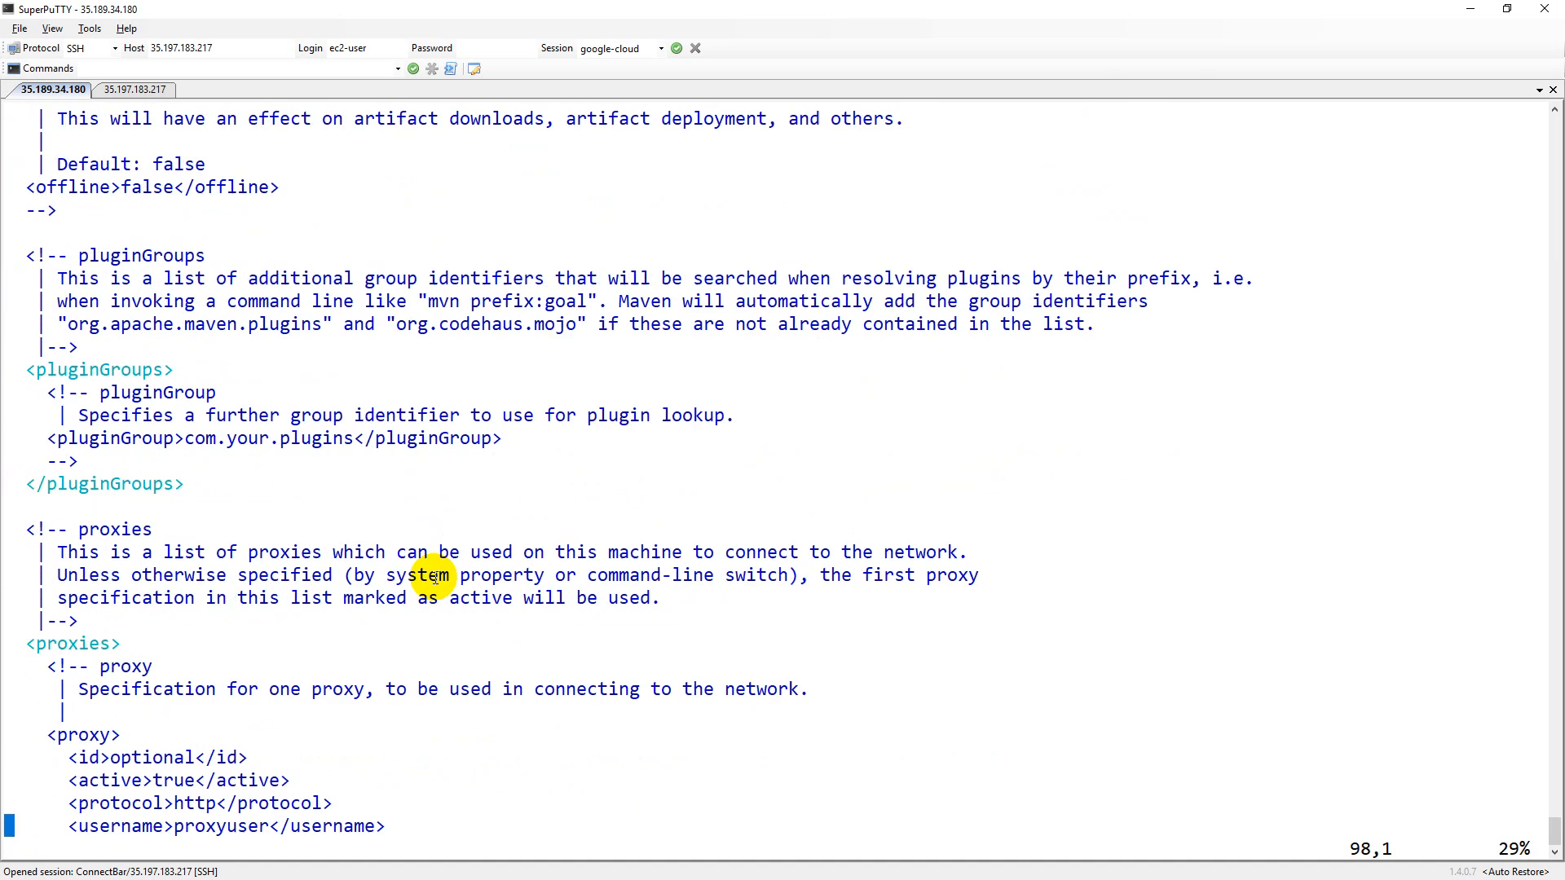
key(Down)
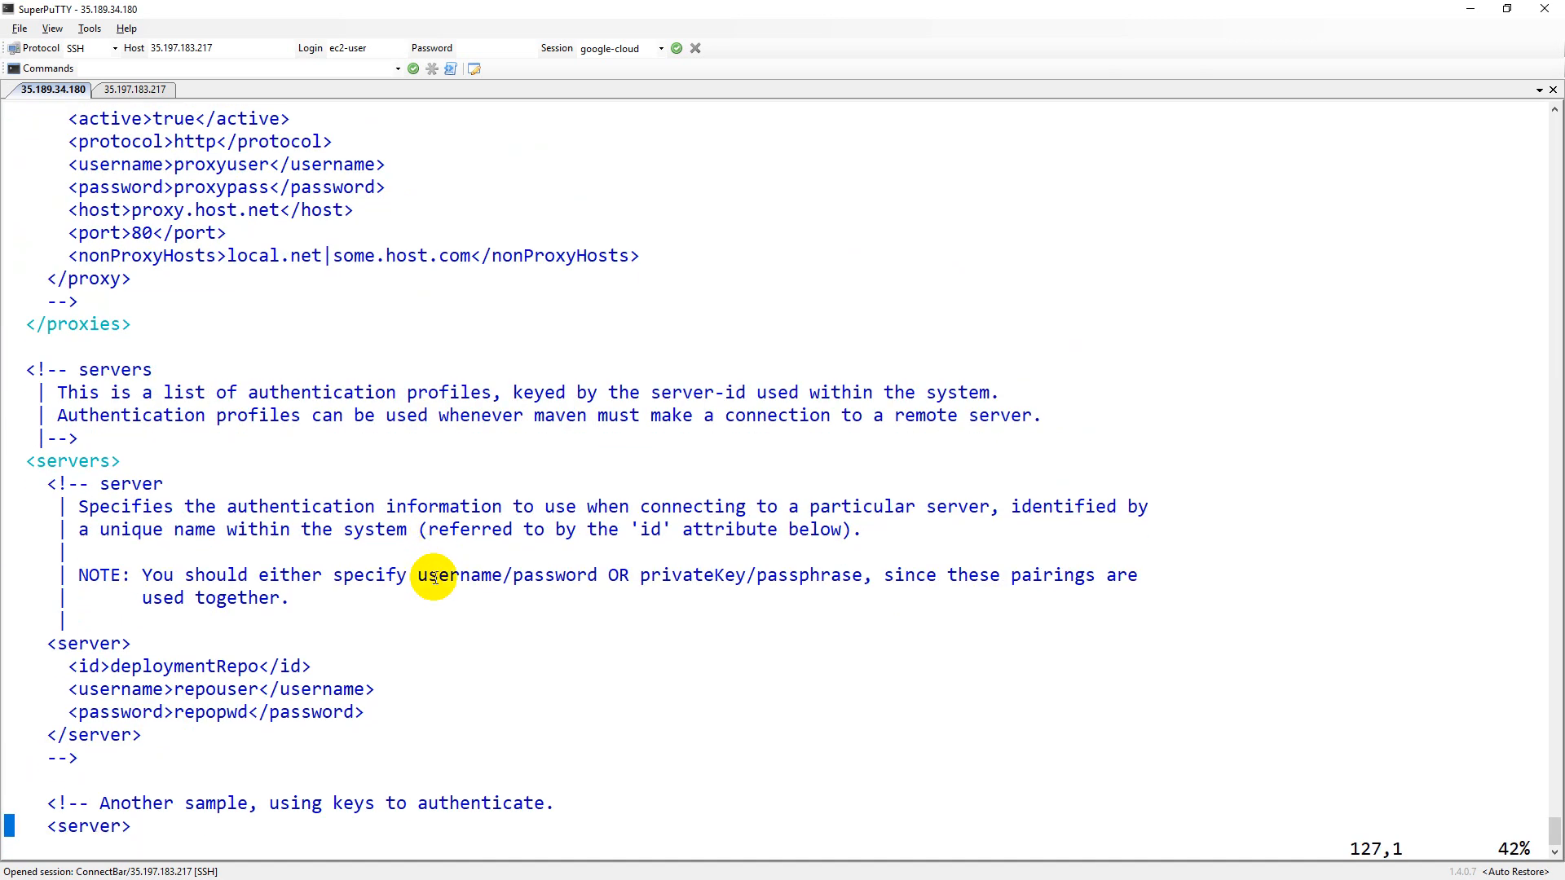
key(Up)
key(Up)
key(o)
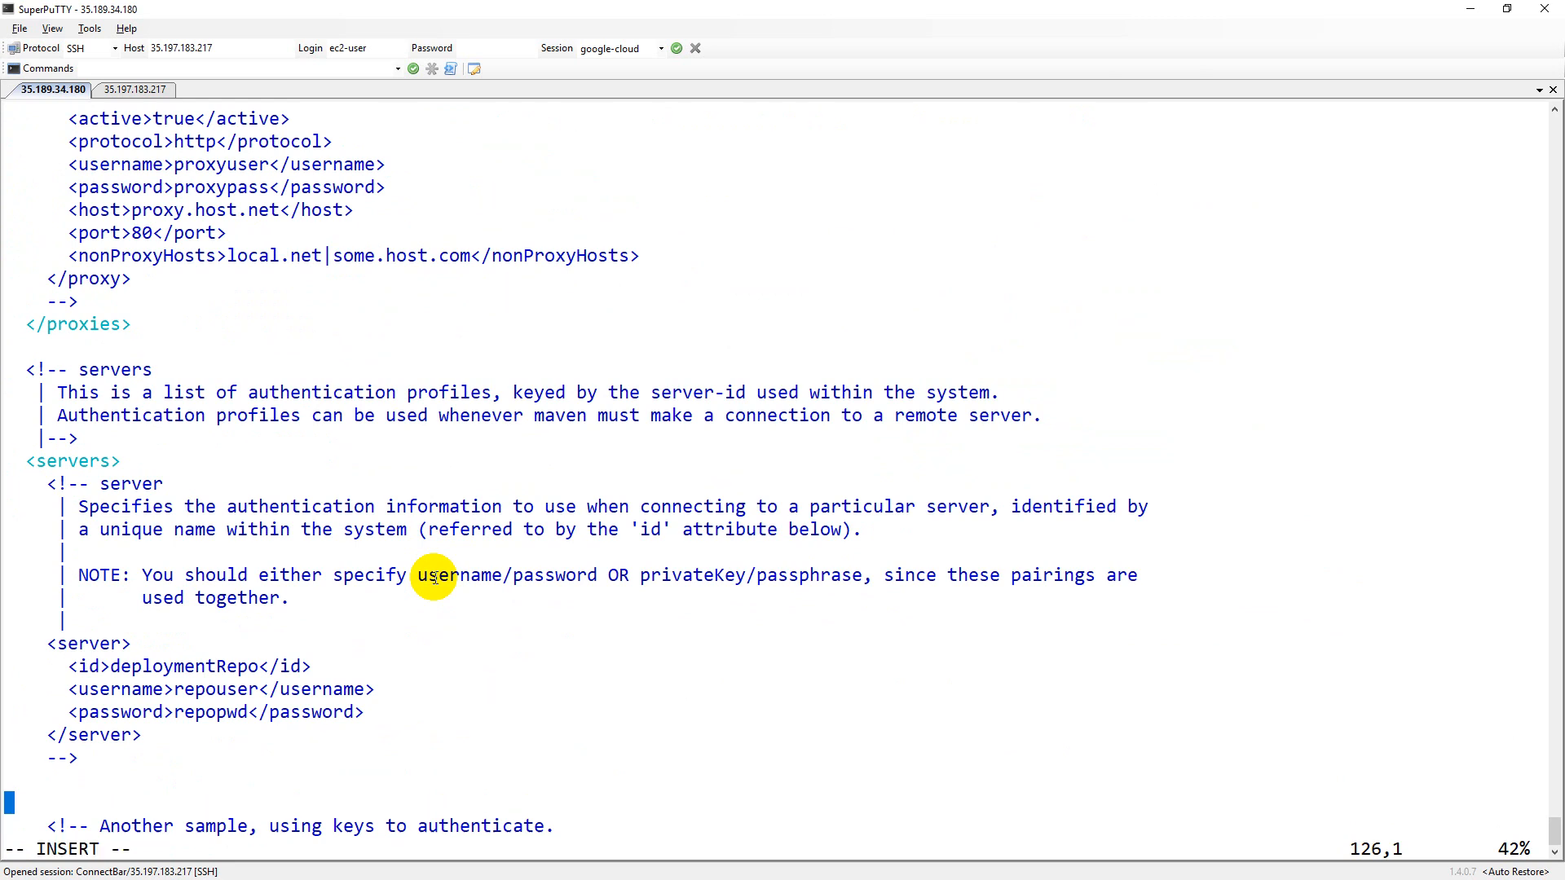
drag(10, 644, 399, 734)
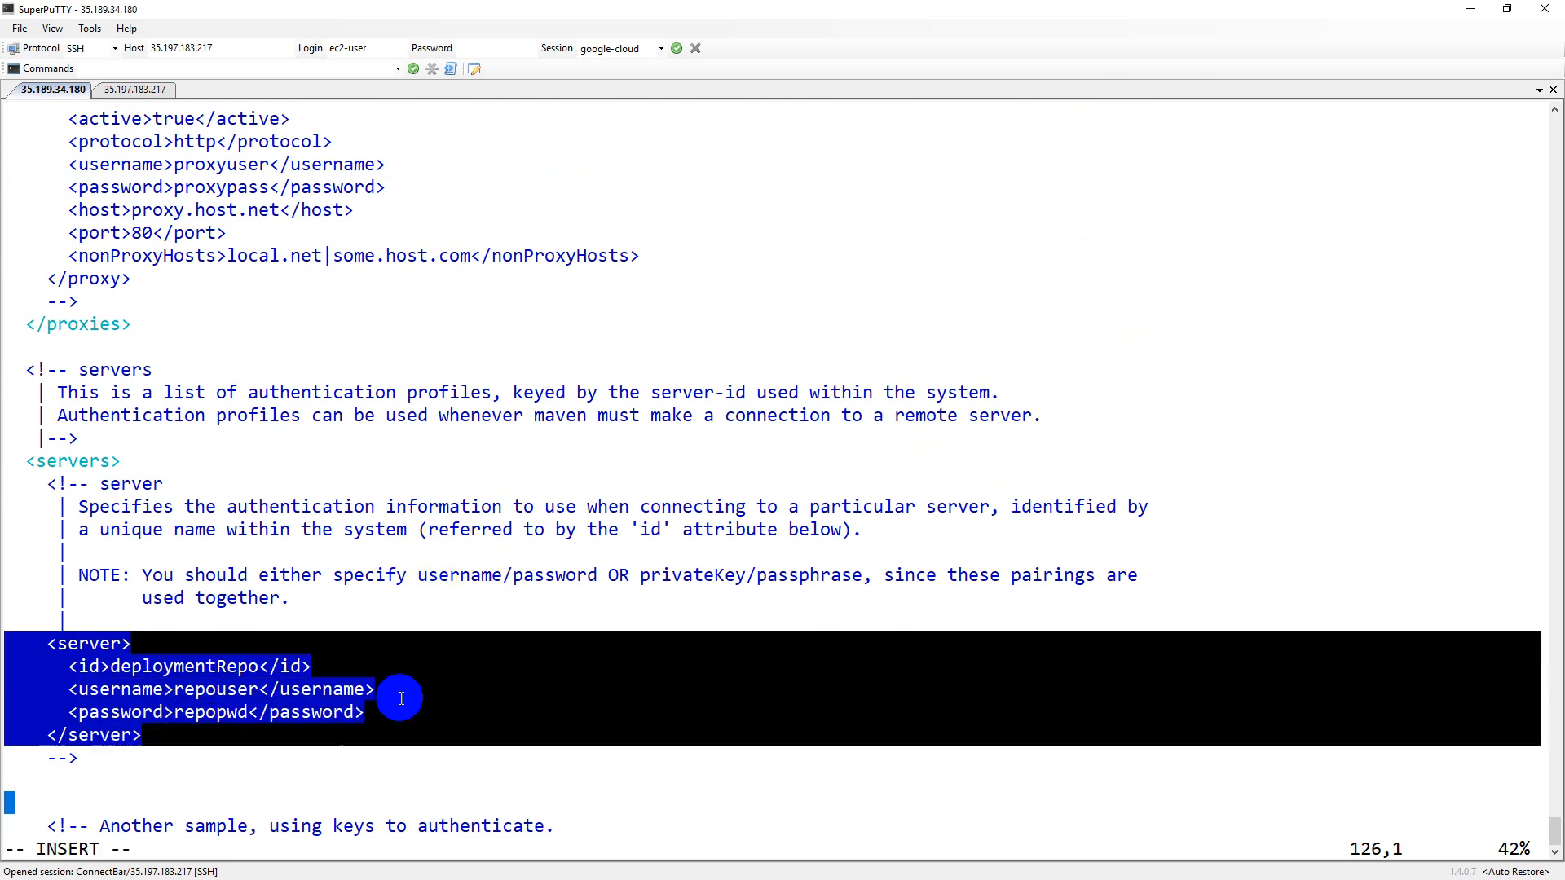
right_click(515, 593)
Step: Change the copied server entry's id to deployment
key(Up)
key(Up)
key(Up)
key(Up)
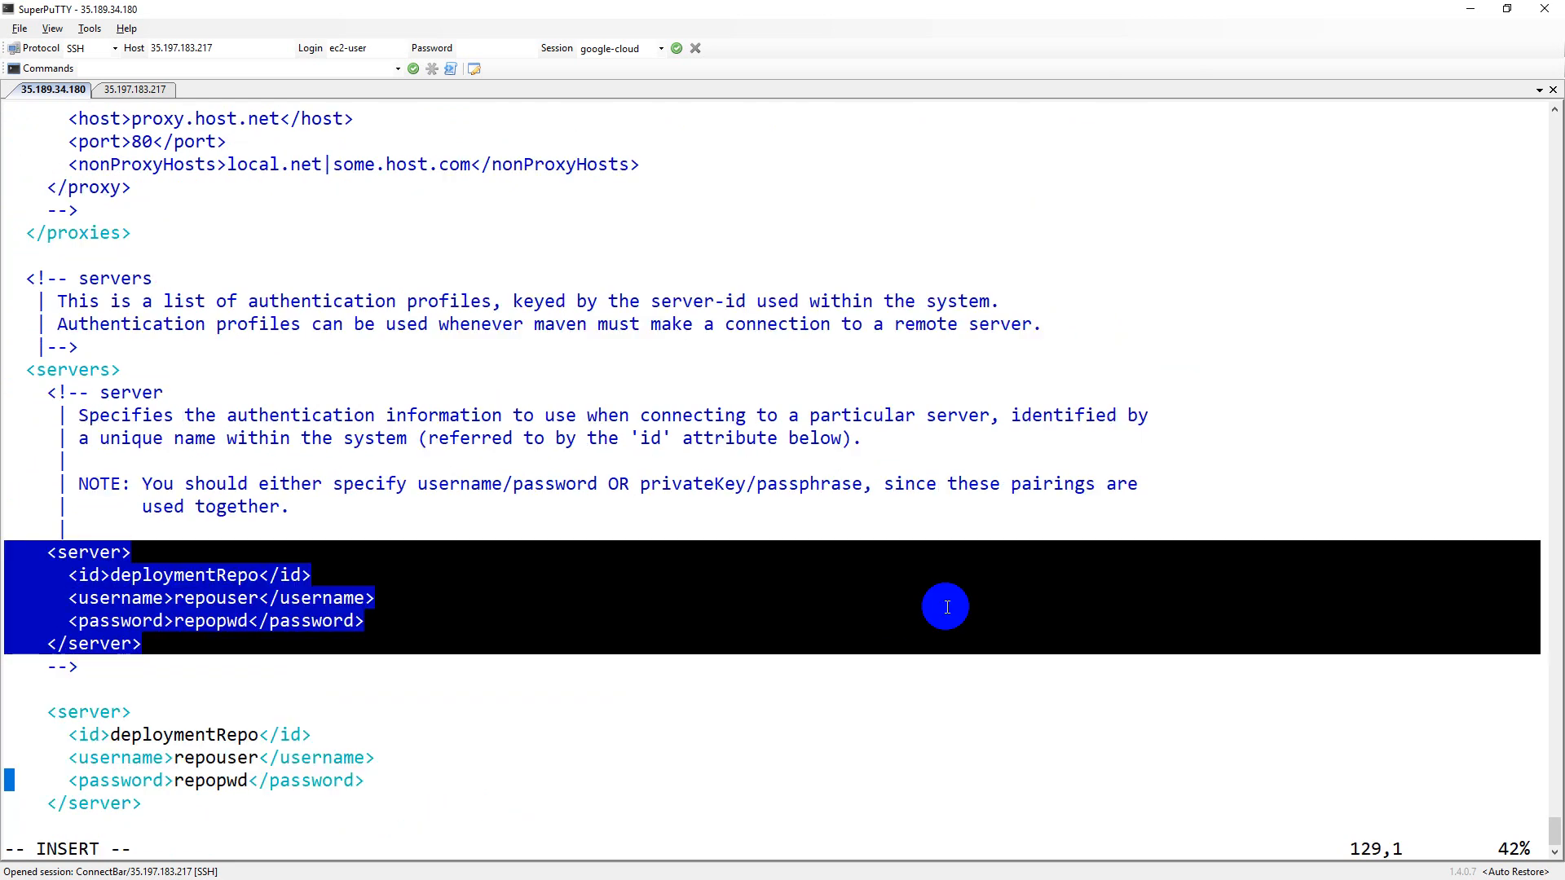
key(Right)
key(Right)
key(Right)
key(Right)
key(Right)
key(Right)
key(Right)
key(Right)
key(Right)
key(Right)
key(Right)
key(Right)
key(Right)
key(Right)
key(End)
key(Left)
key(Left)
key(Left)
key(Left)
key(BackSpace)
key(BackSpace)
key(BackSpace)
key(BackSpace)
key(Down)
key(Right)
key(Right)
Step: Enter the Nexus admin username and password, then save and quit with :wq
key(Right)
key(BackSpace)
key(BackSpace)
key(BackSpace)
key(BackSpace)
key(BackSpace)
key(BackSpace)
key(BackSpace)
key(BackSpace)
text(admin)
key(Down)
key(Right)
key(BackSpace)
key(BackSpace)
key(BackSpace)
key(BackSpace)
key(BackSpace)
key(BackSpace)
key(BackSpace)
text(admin123)
key(Escape)
text(:wq)
key(Return)
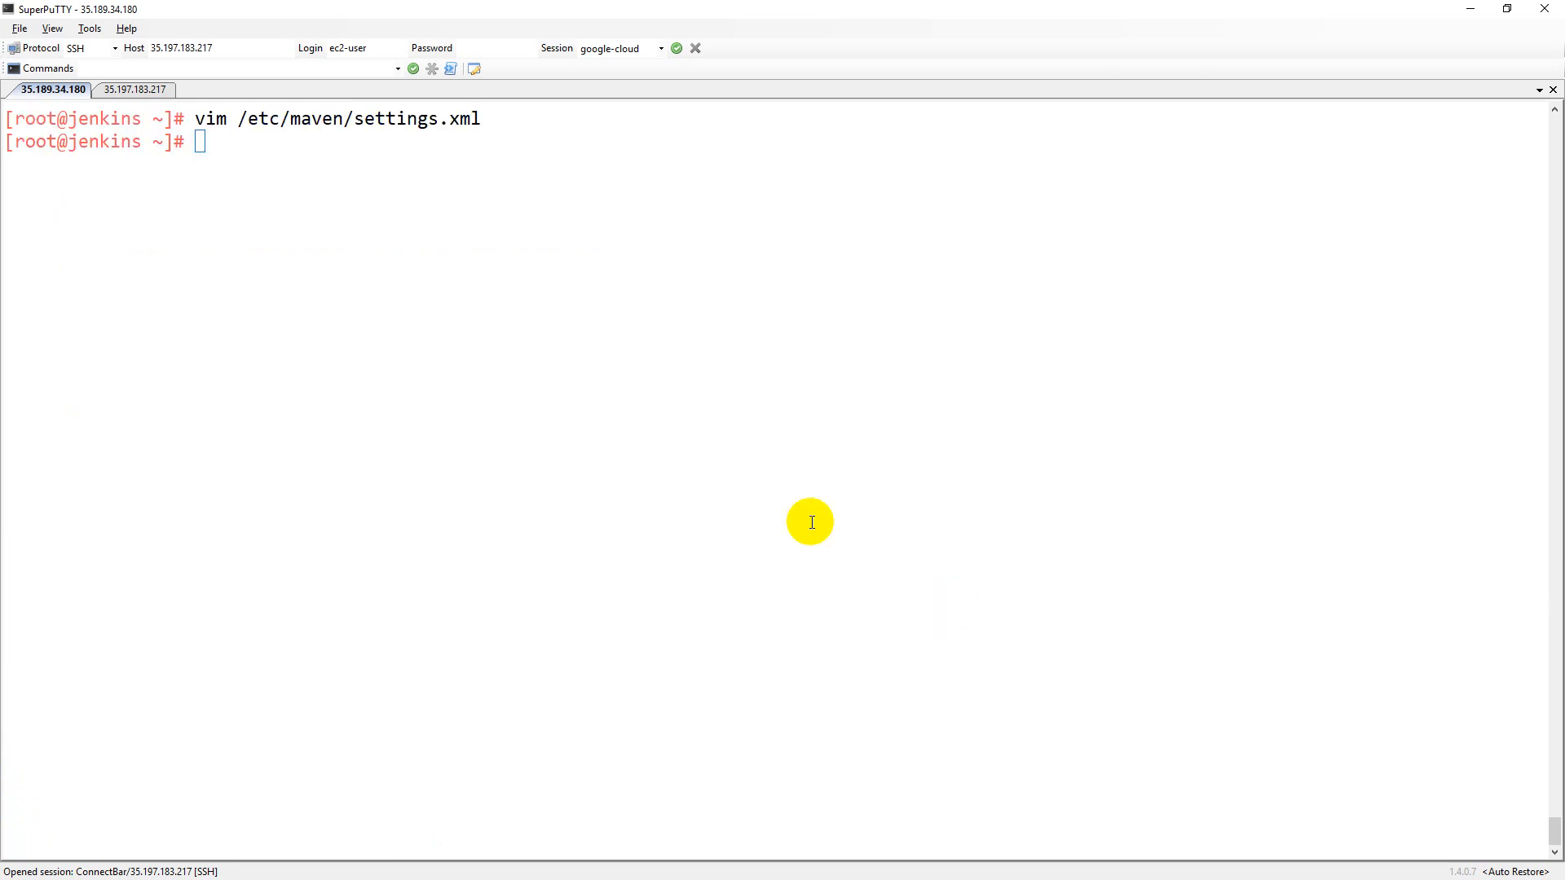
Step: Start build #2 of the sample job and verify SAMPLE-SNAP in Nexus has no components yet
key(alt+Tab)
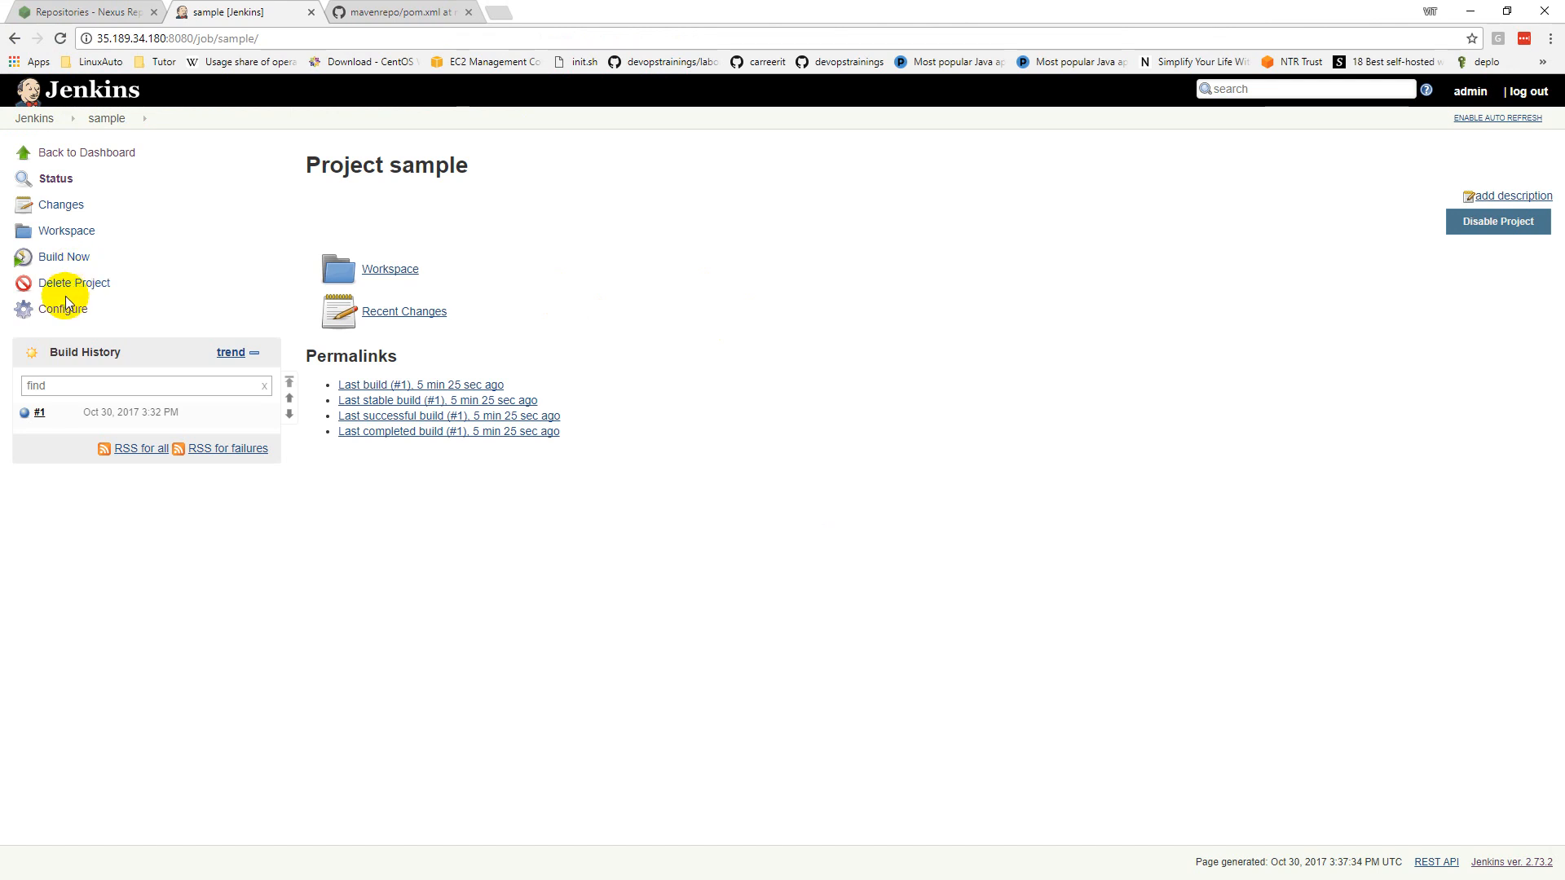
click(64, 257)
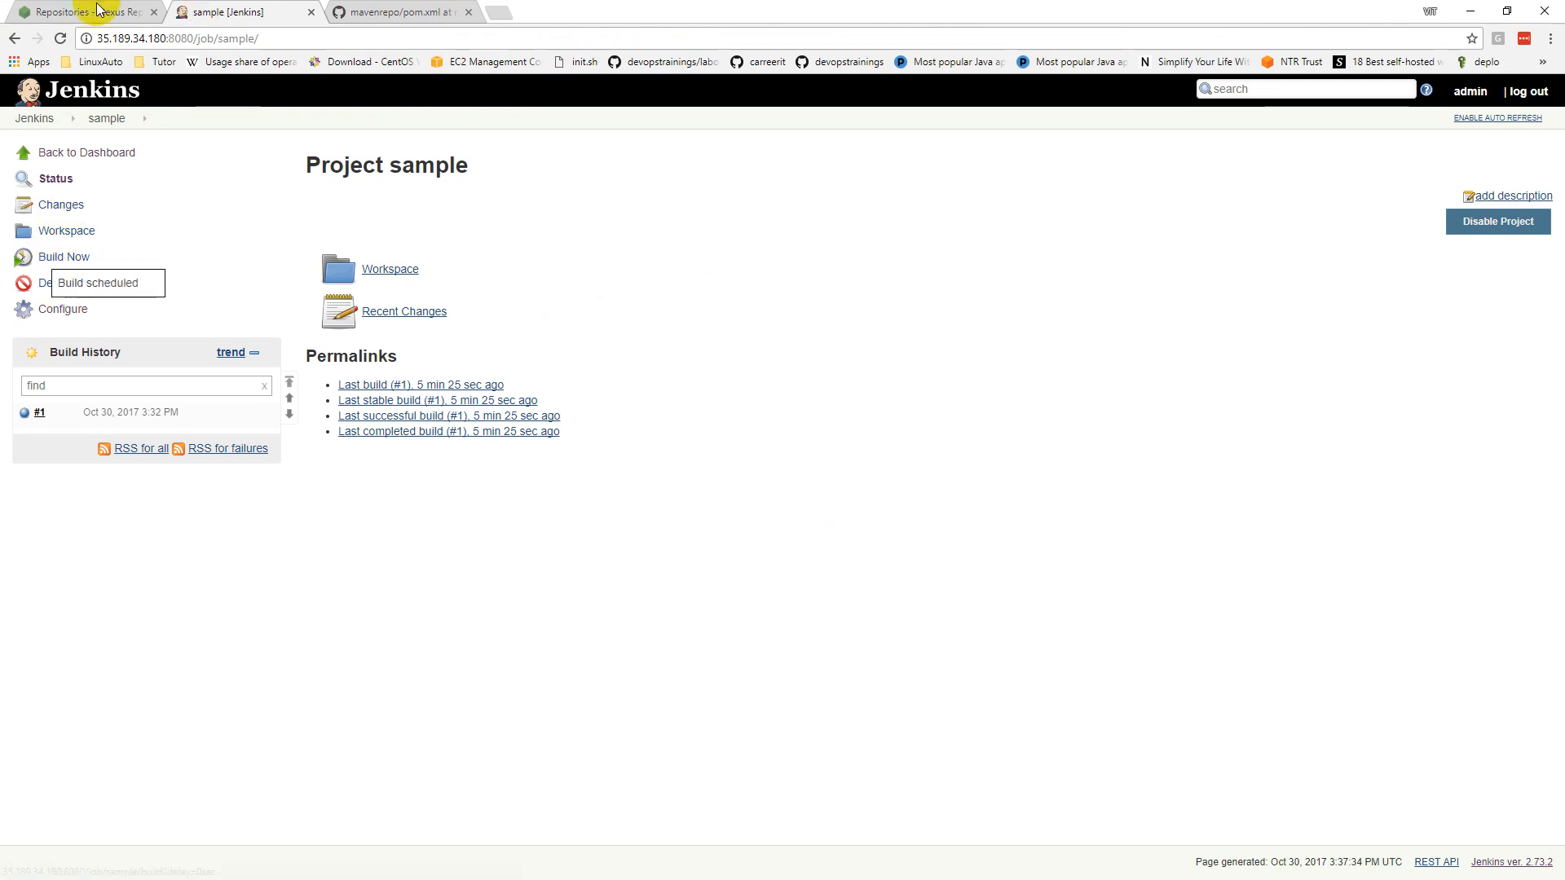
click(96, 10)
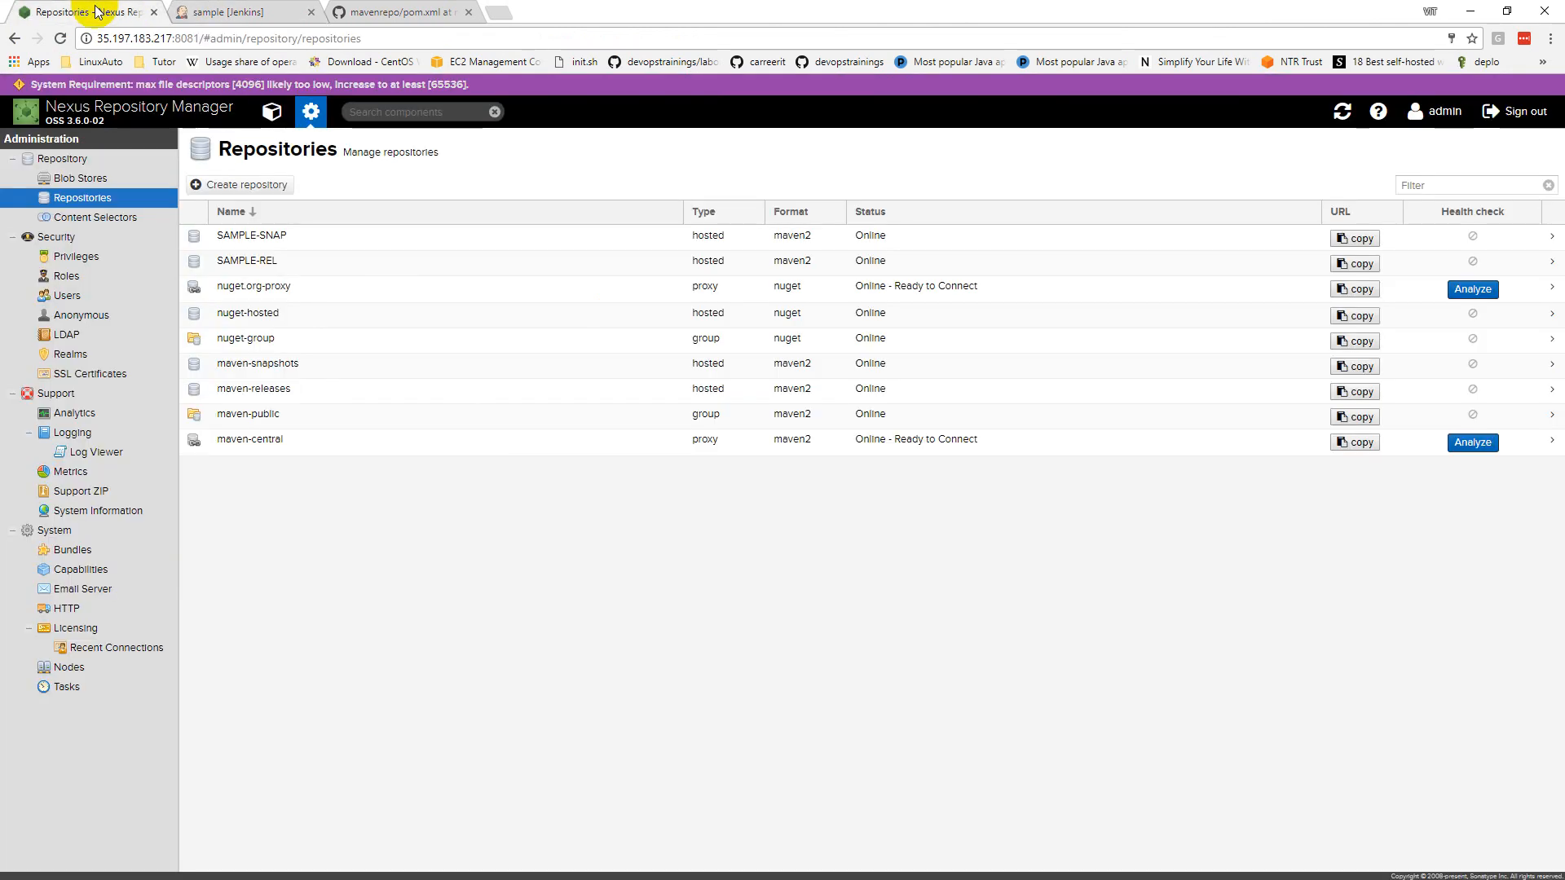
click(273, 112)
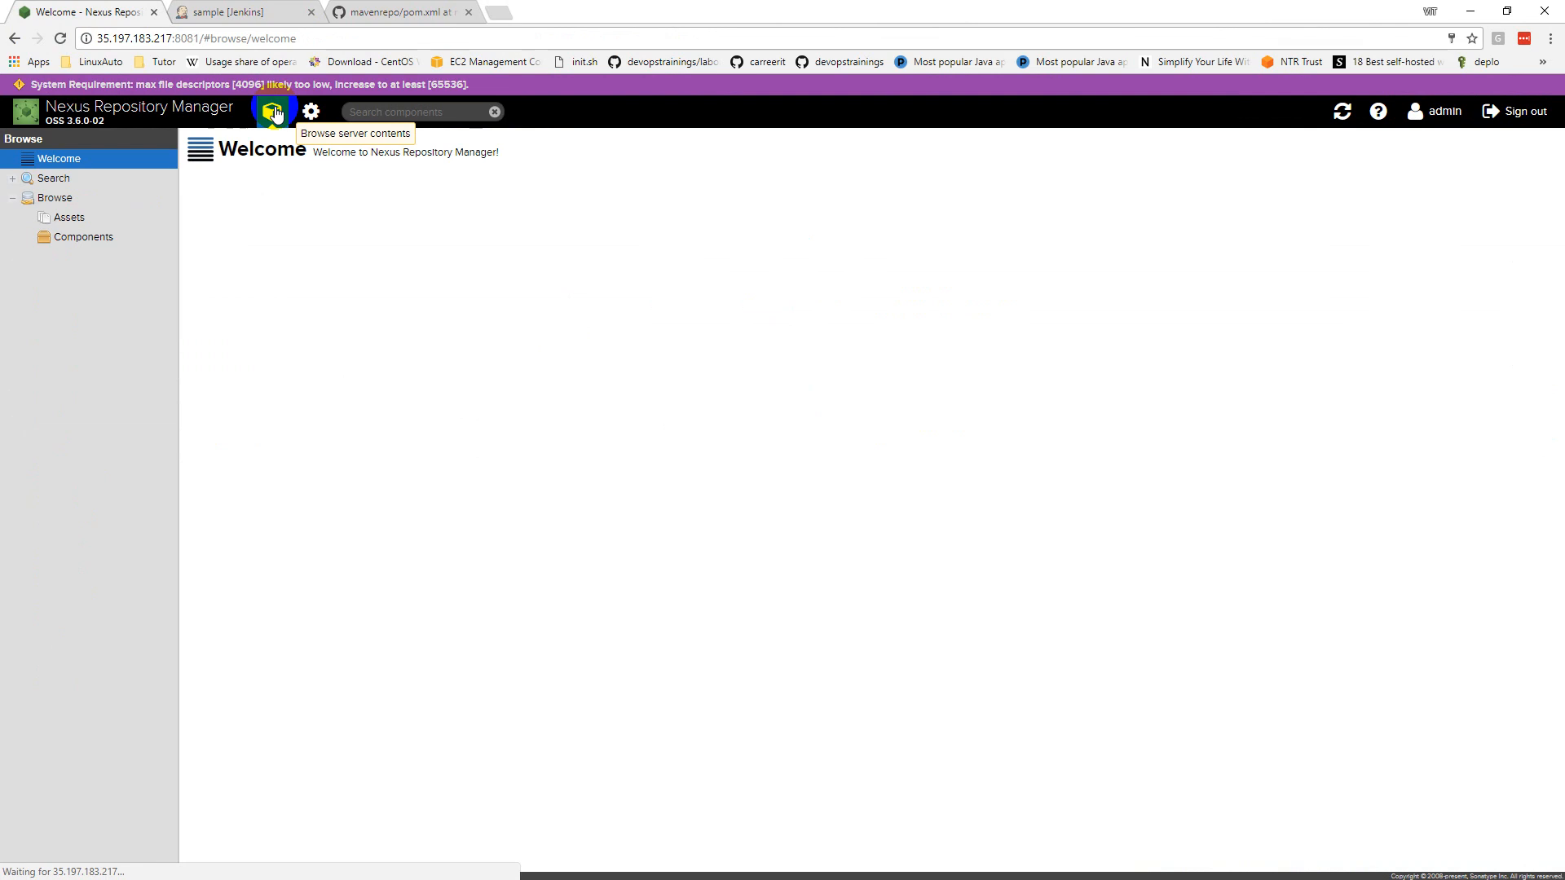
click(74, 243)
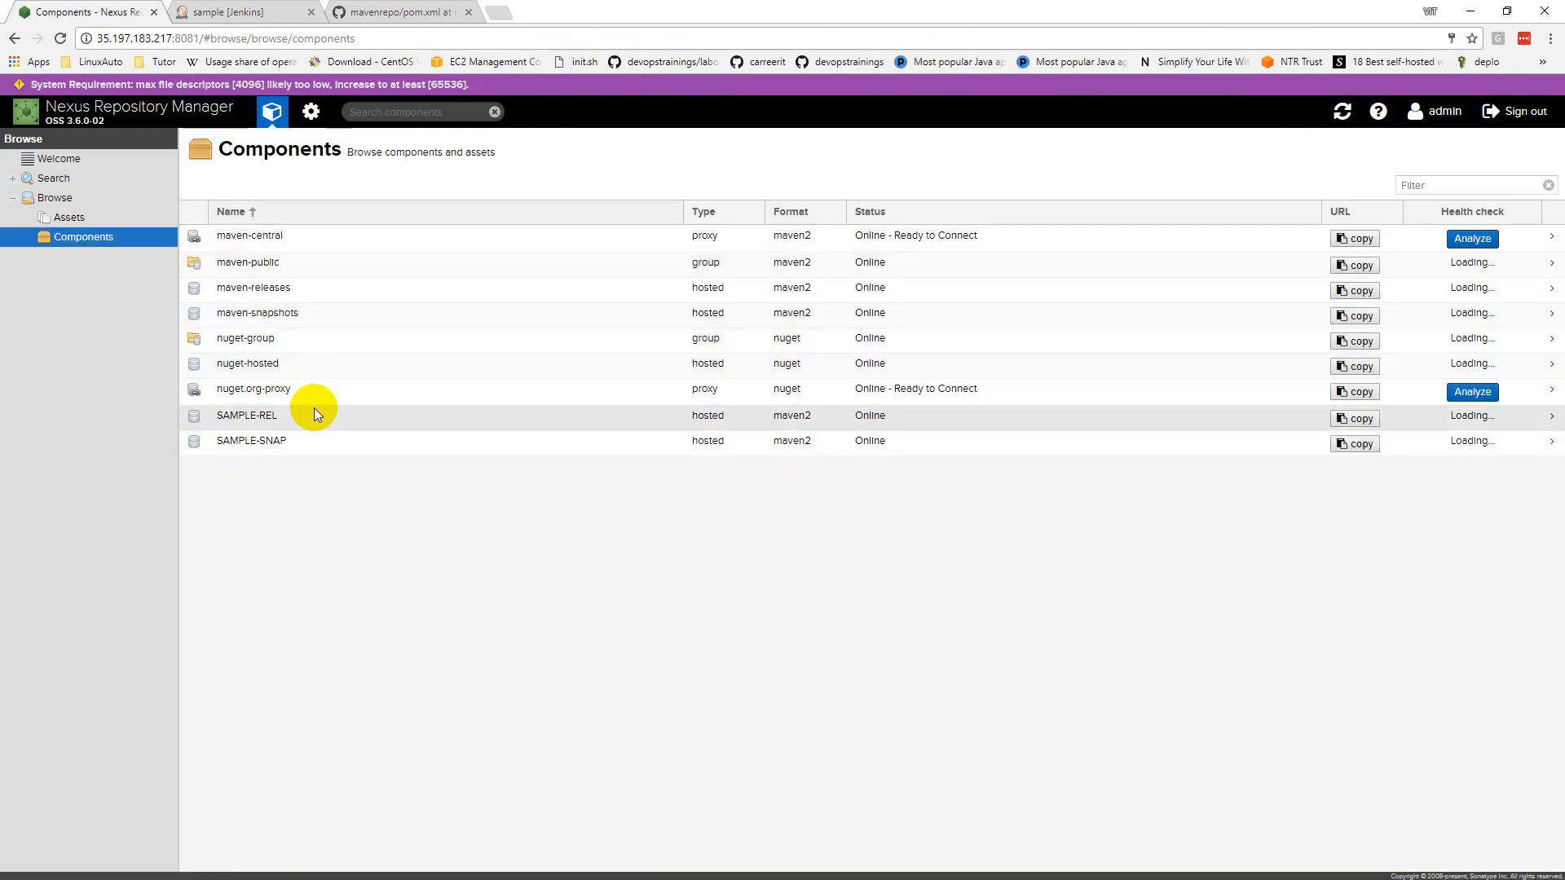
click(286, 440)
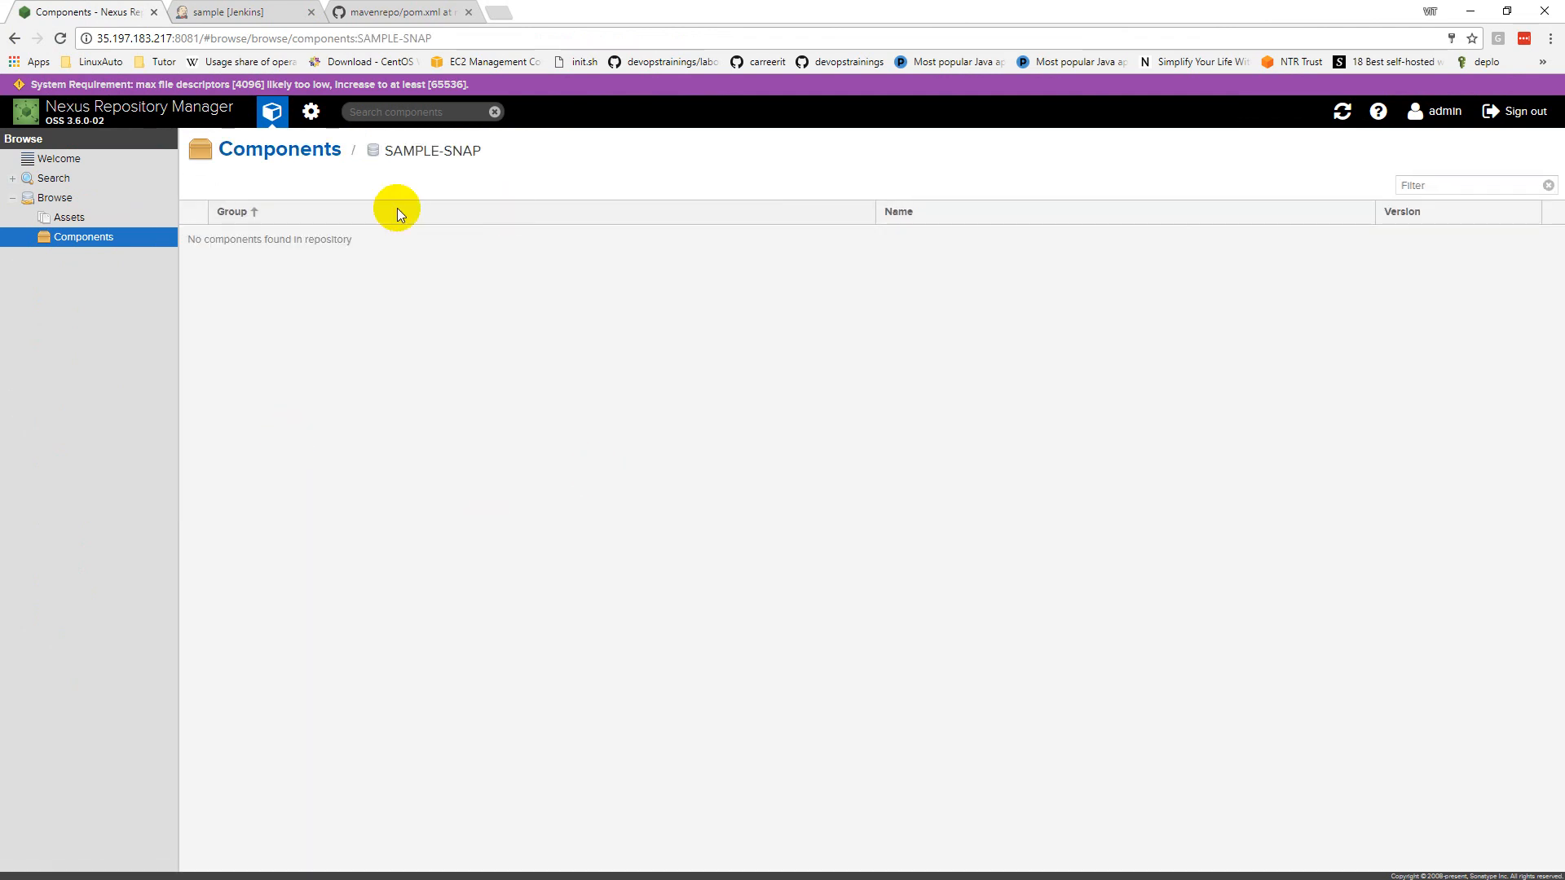
click(213, 12)
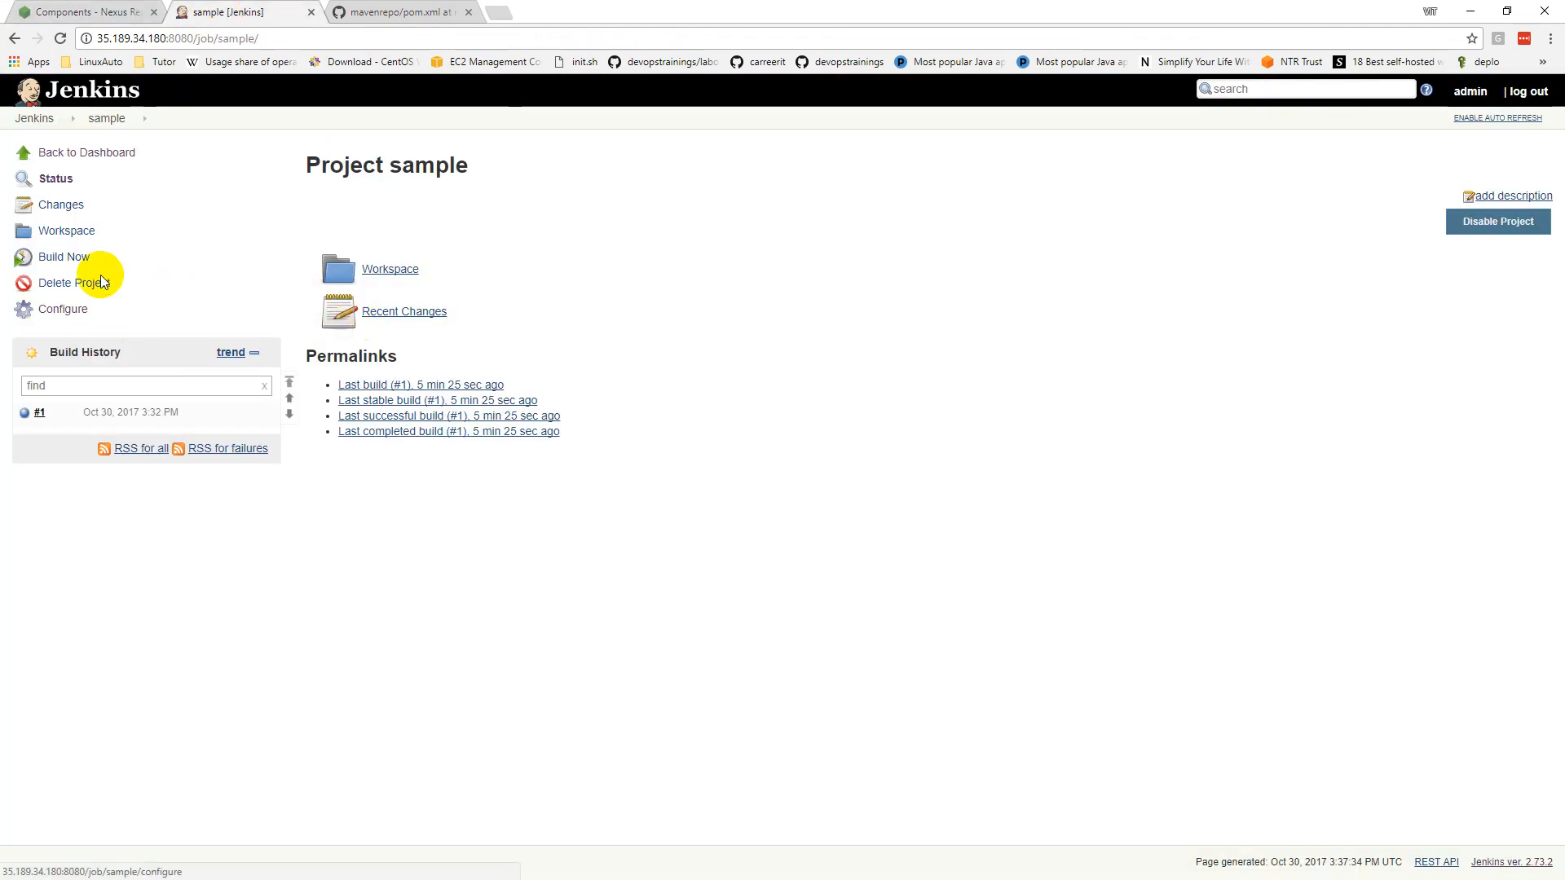
click(108, 118)
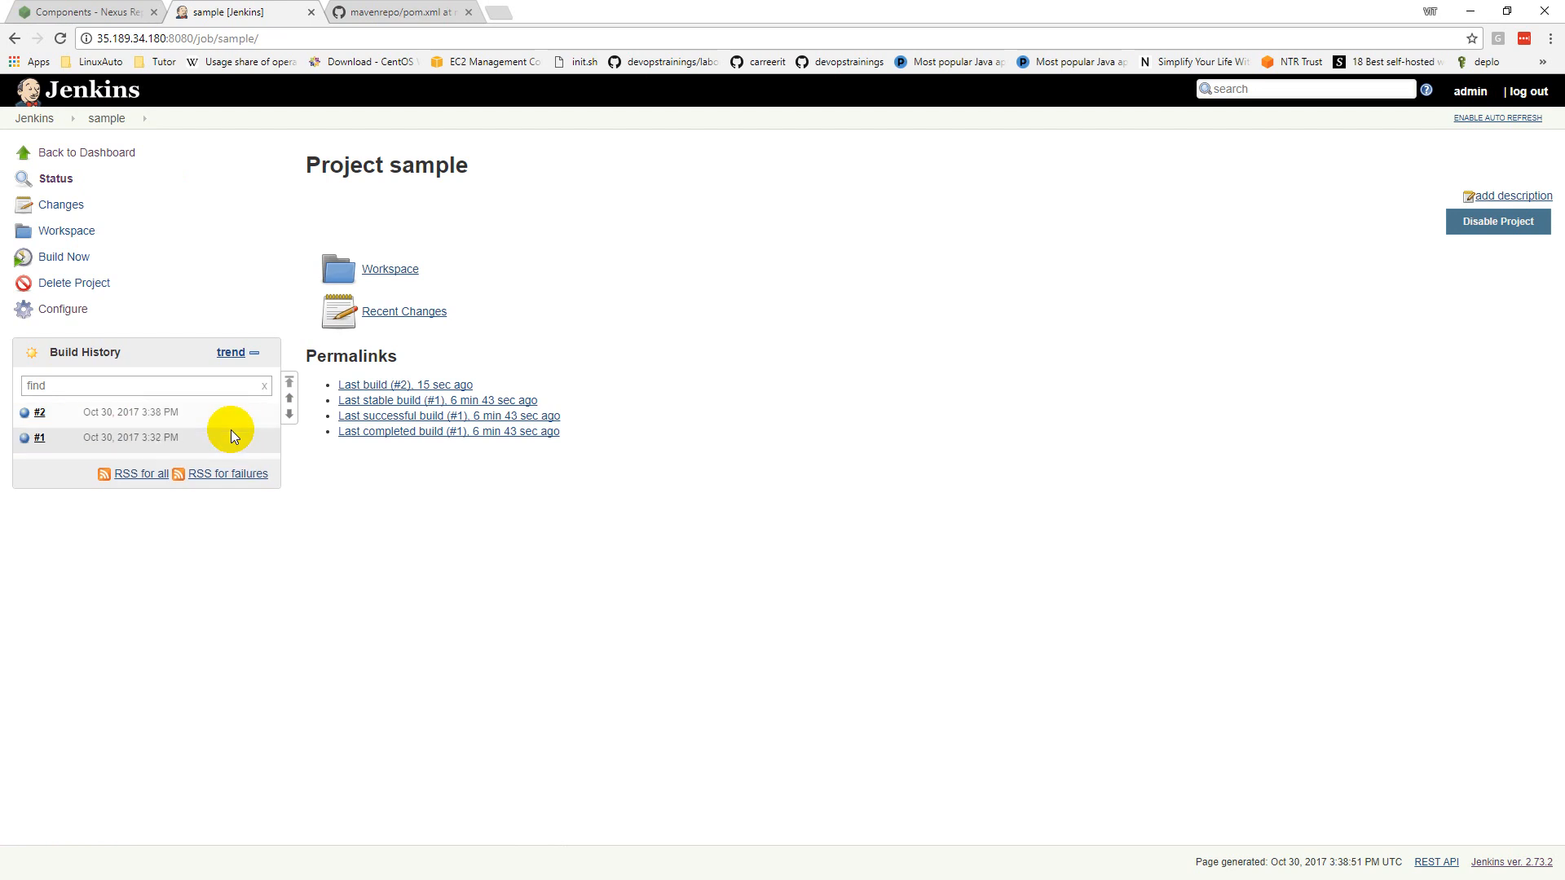
Step: View build #2's console output, then refresh SAMPLE-SNAP and open the com.jdevs studentapp 2.5-20171030.153852-1 component
click(25, 413)
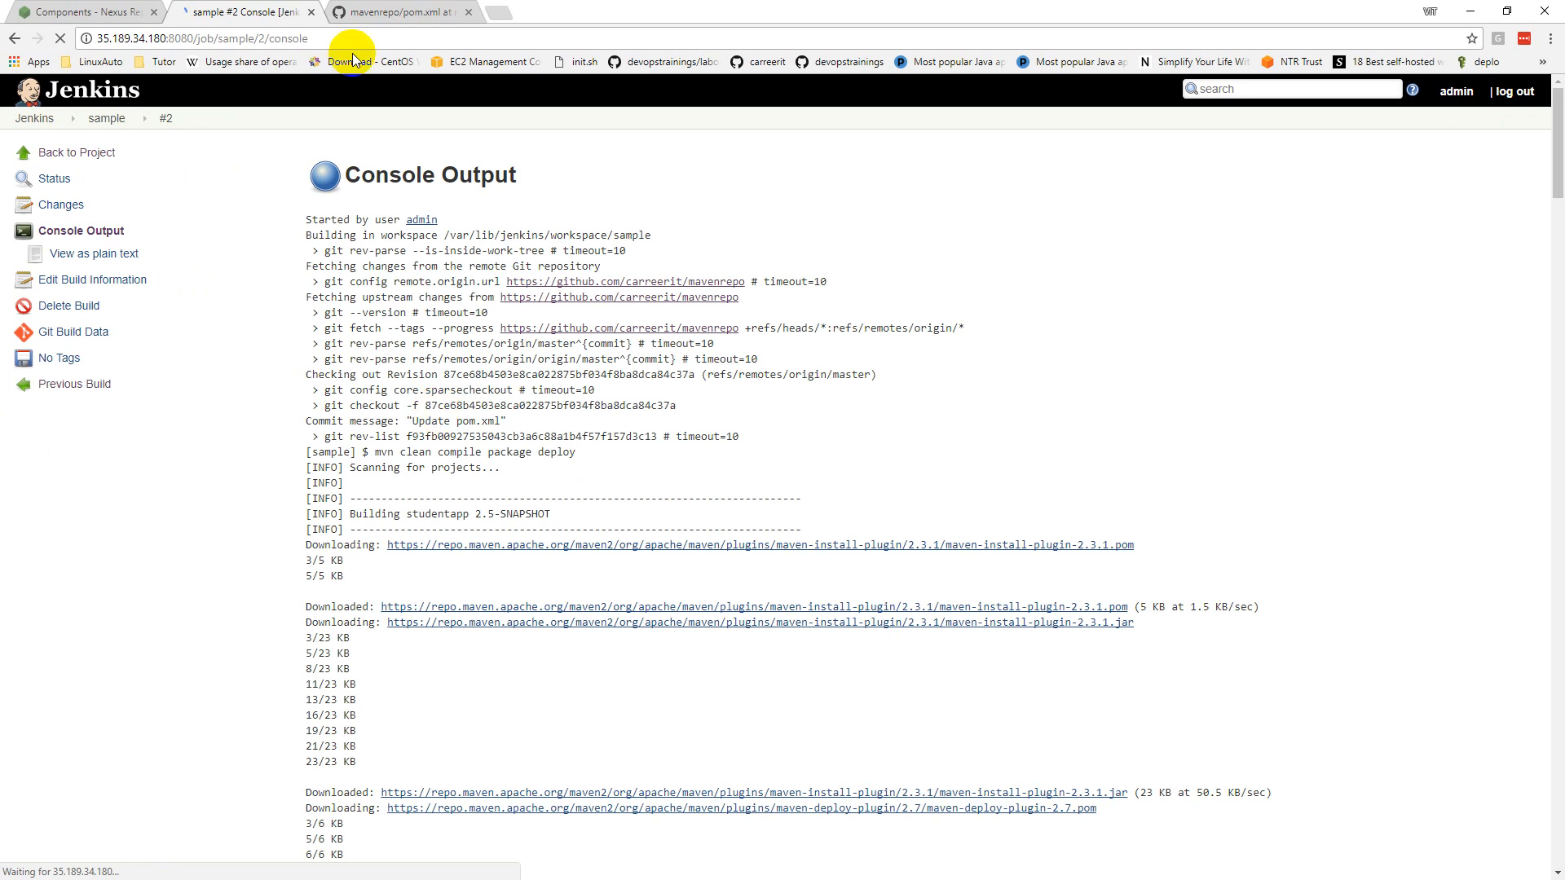
click(96, 16)
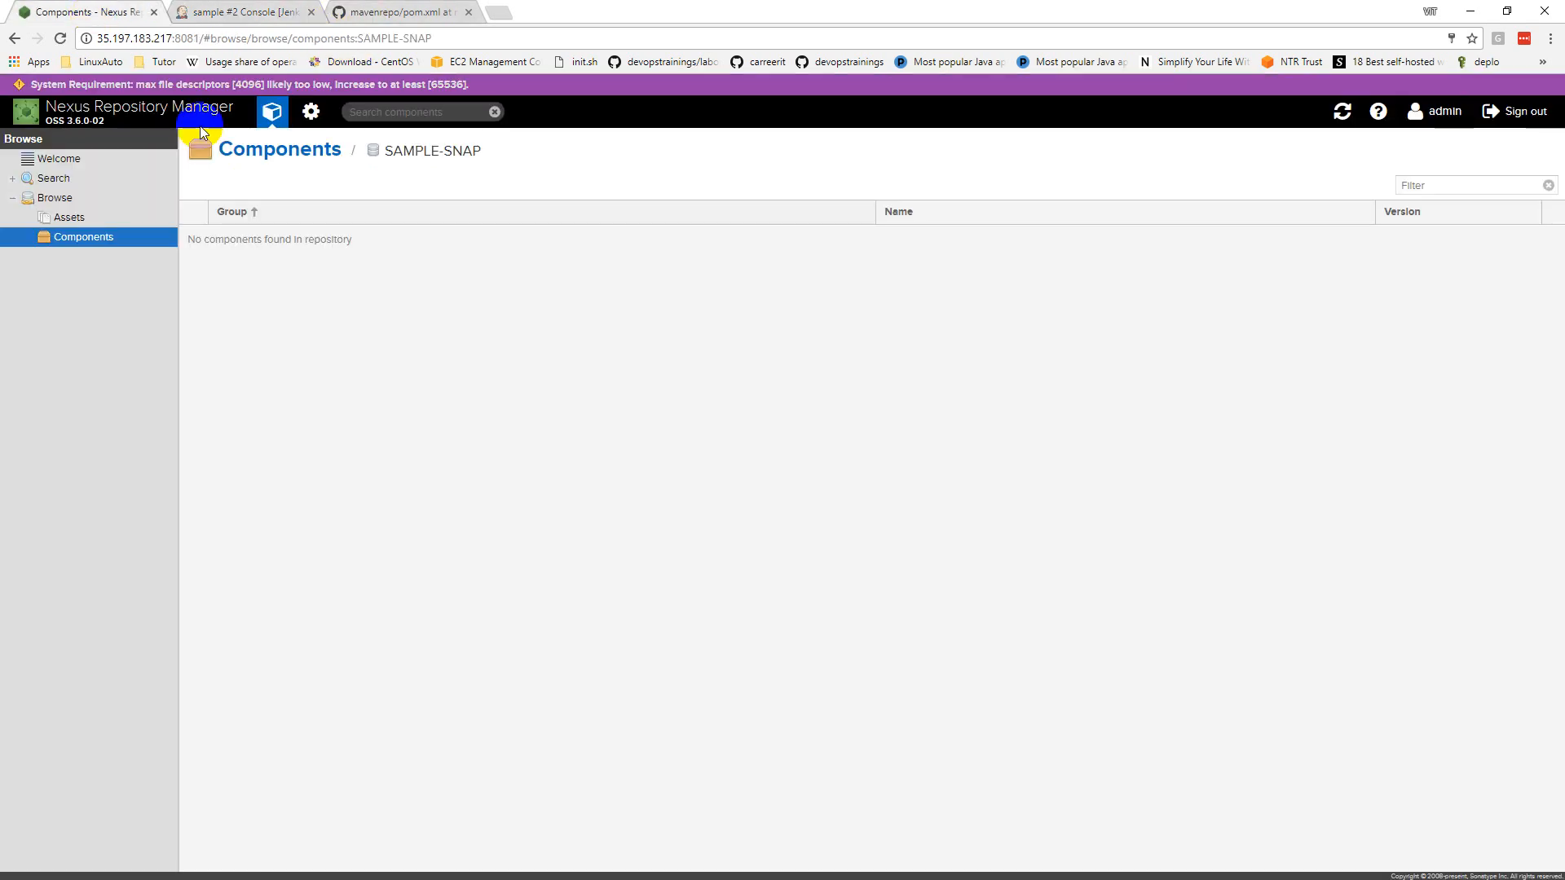
click(1343, 112)
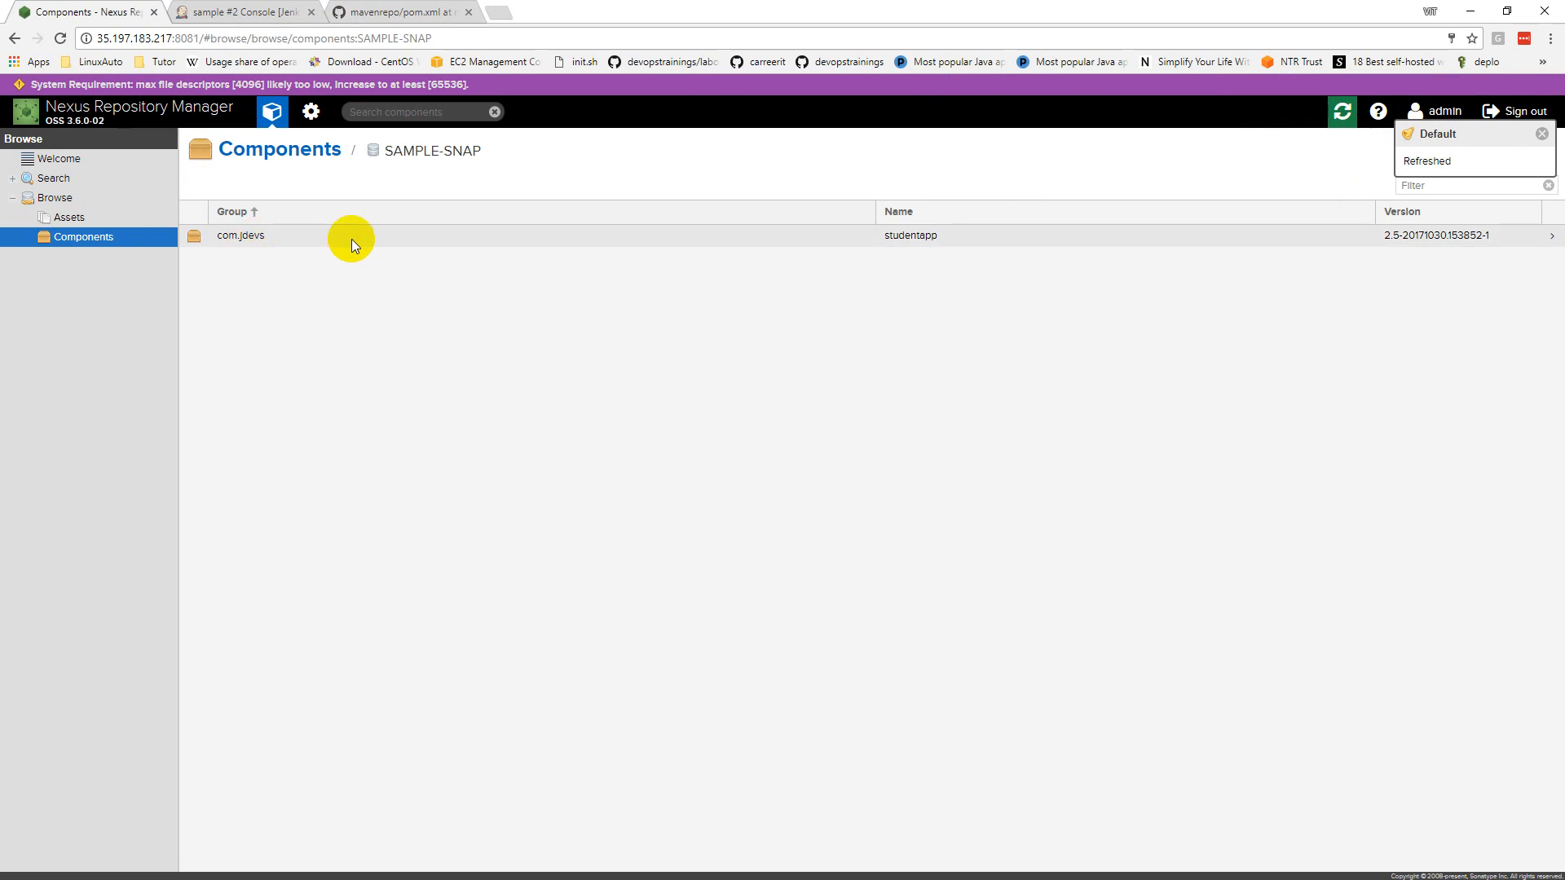
click(1504, 238)
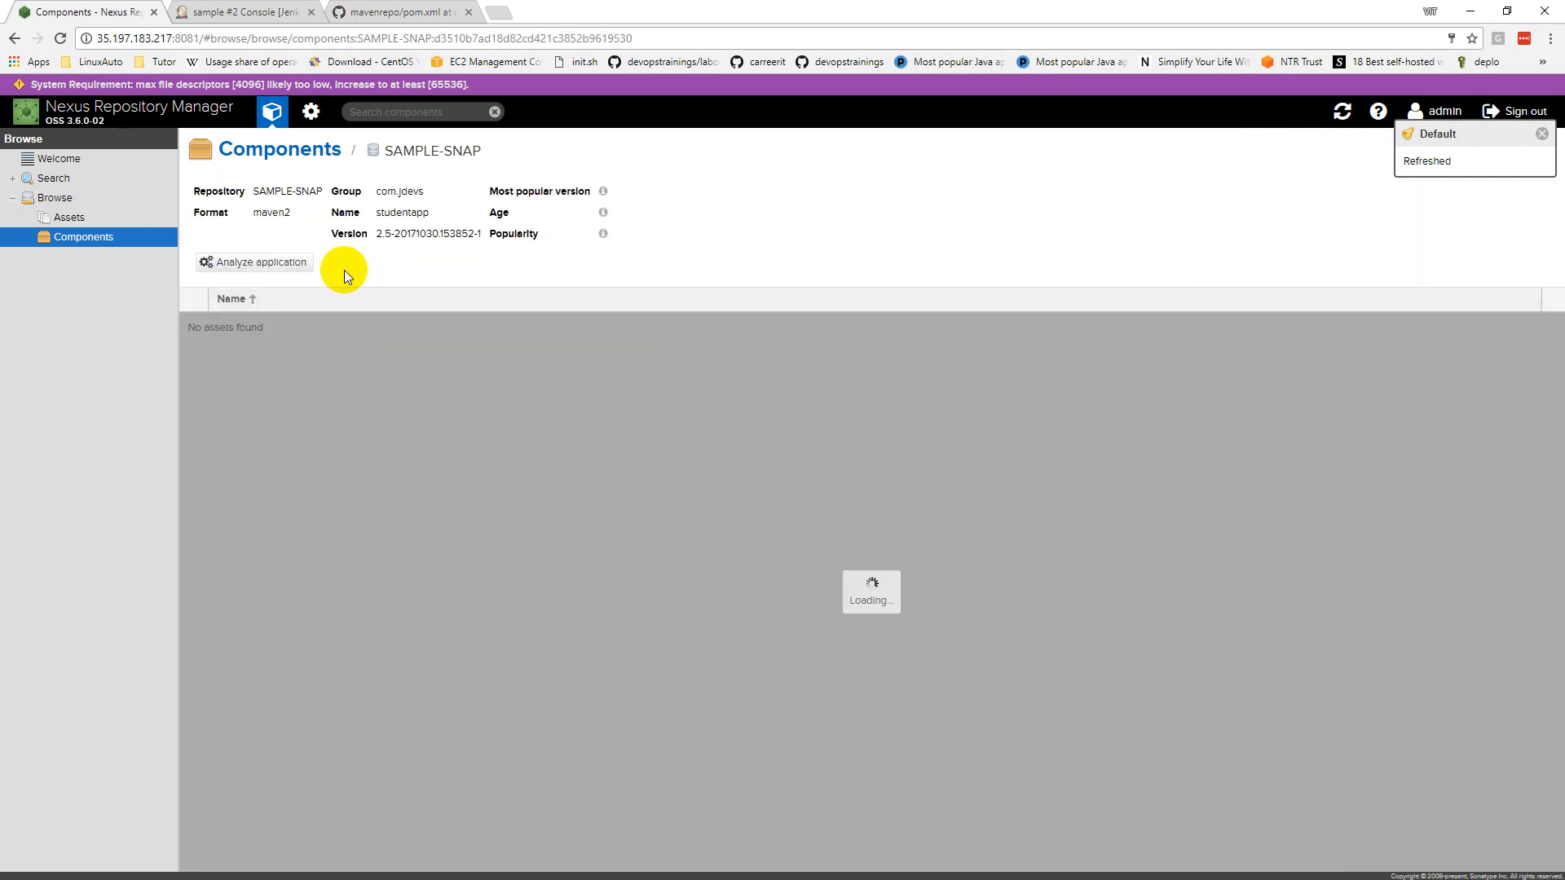